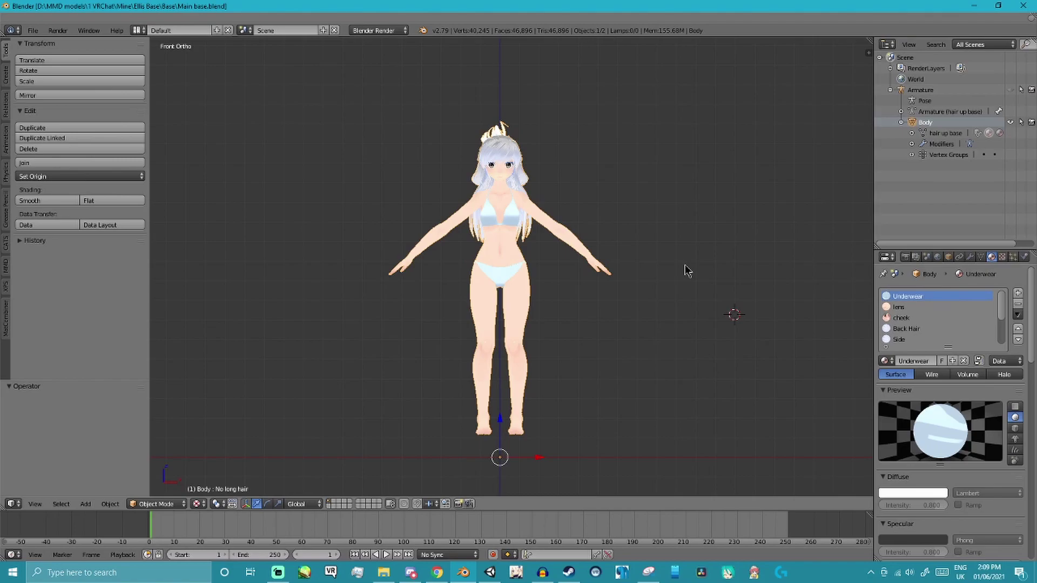
Examine the character model's hair and upper body from the front, back and side
scroll(510, 221, up, 2)
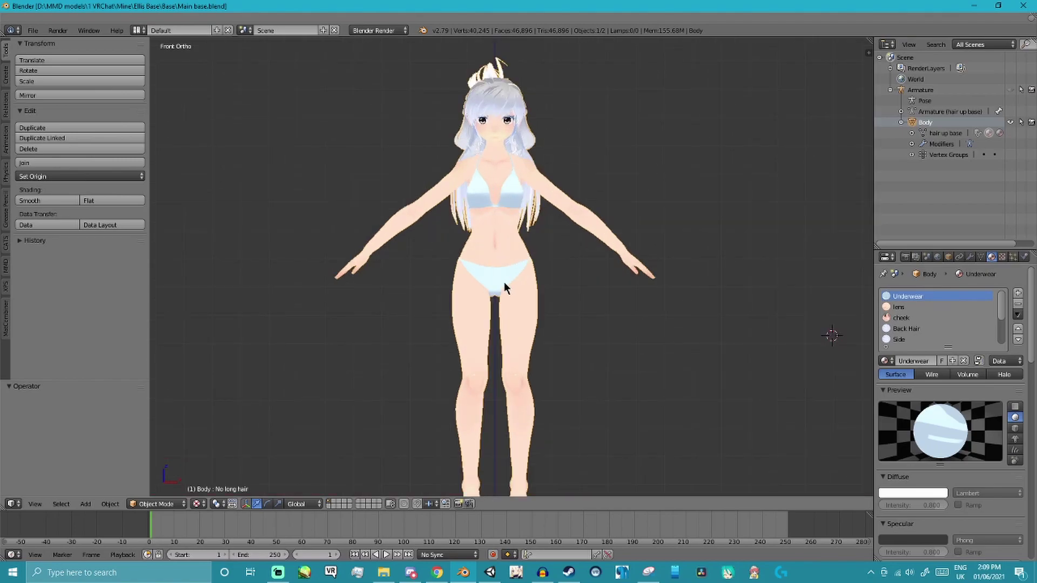
scroll(504, 283, down, 1)
shift+middle_drag(542, 215, 539, 190)
scroll(540, 190, up, 2)
scroll(539, 189, down, 1)
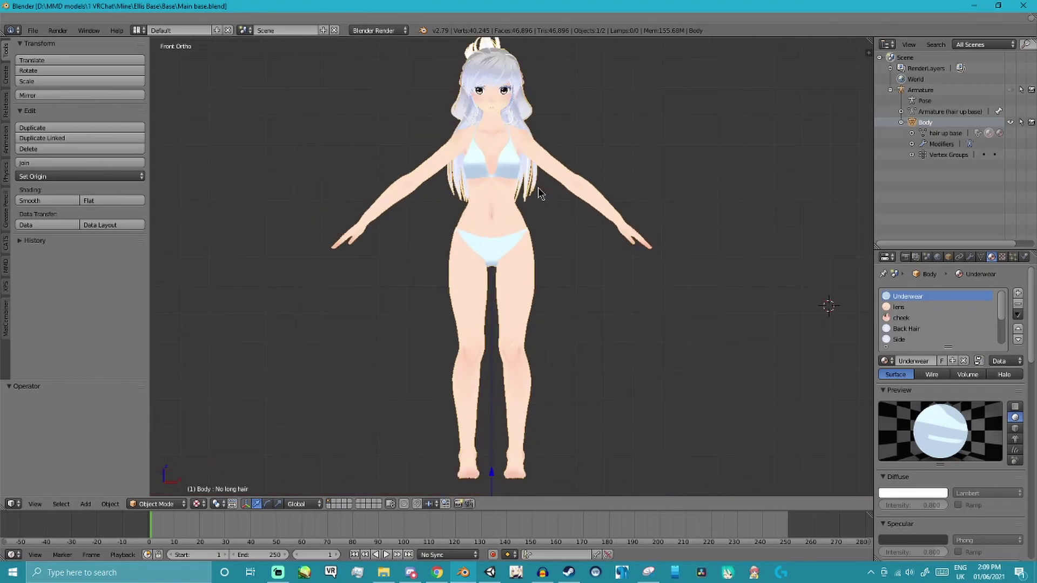
scroll(515, 224, down, 1)
shift+middle_drag(509, 228, 528, 323)
scroll(527, 314, up, 5)
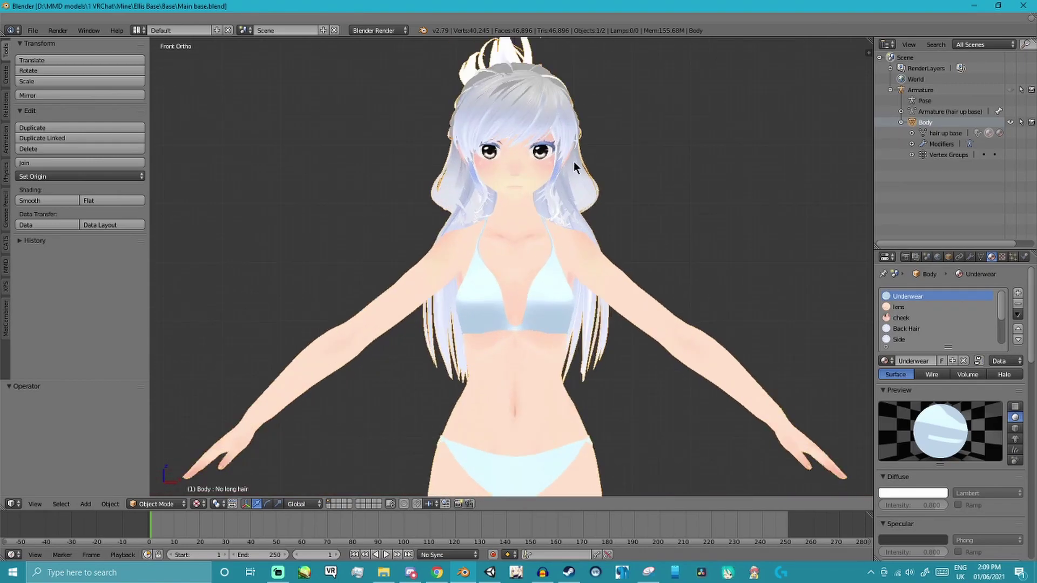
shift+middle_drag(574, 172, 562, 223)
scroll(563, 222, up, 2)
middle_drag(615, 258, 378, 332)
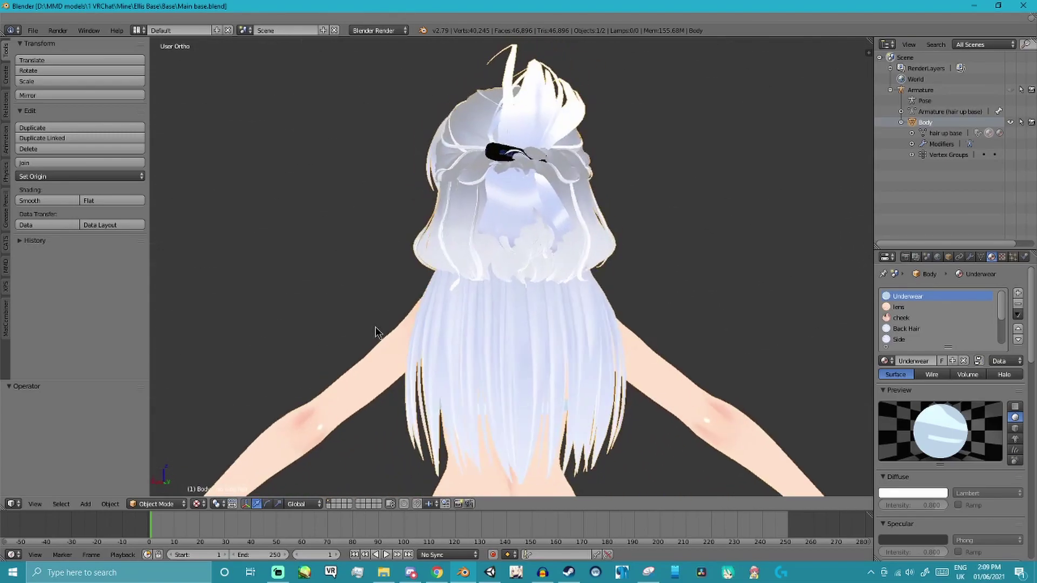
mouse_move(655, 301)
middle_down()
mouse_move(513, 319)
mouse_move(494, 297)
mouse_move(520, 309)
mouse_move(400, 301)
mouse_move(448, 325)
mouse_move(442, 313)
mouse_move(601, 307)
mouse_move(543, 303)
mouse_move(621, 320)
mouse_move(755, 313)
mouse_move(738, 340)
mouse_move(537, 291)
mouse_move(621, 302)
mouse_move(650, 294)
mouse_move(611, 278)
mouse_move(543, 277)
mouse_move(706, 287)
mouse_move(648, 292)
middle_up()
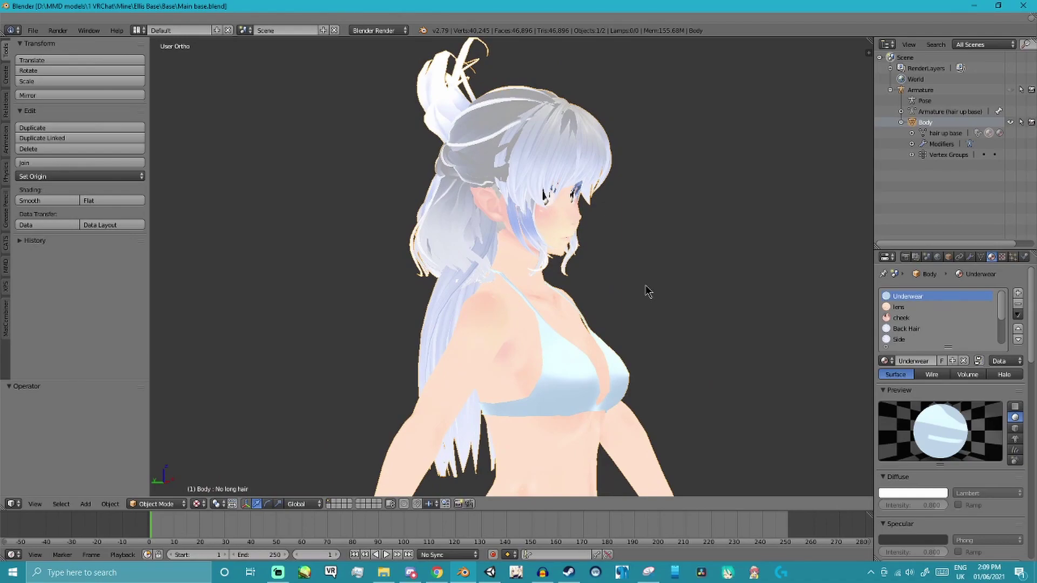
middle_drag(461, 334, 872, 338)
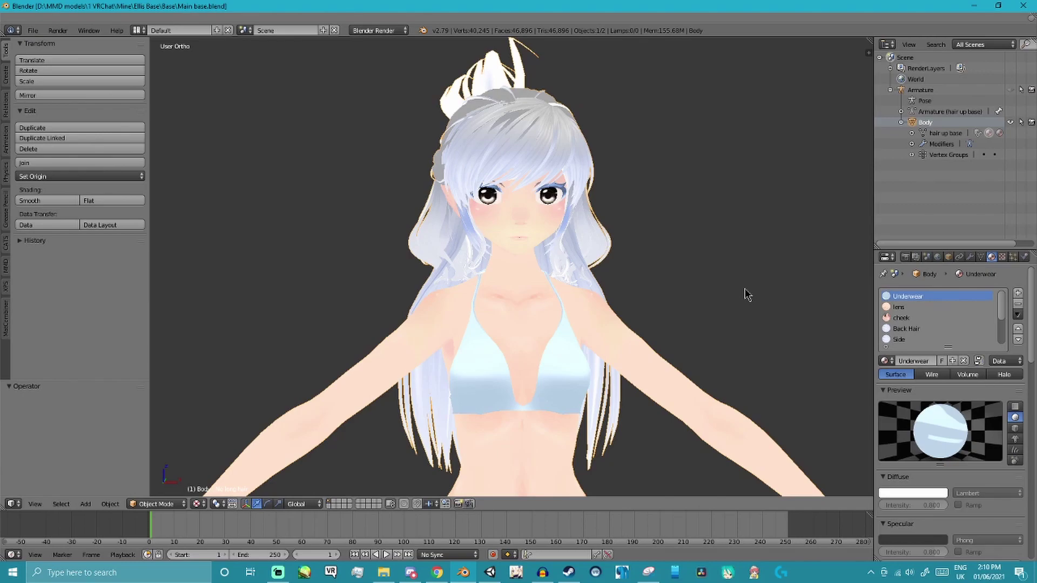
scroll(493, 194, up, 3)
scroll(492, 195, down, 3)
middle_drag(546, 162, 648, 194)
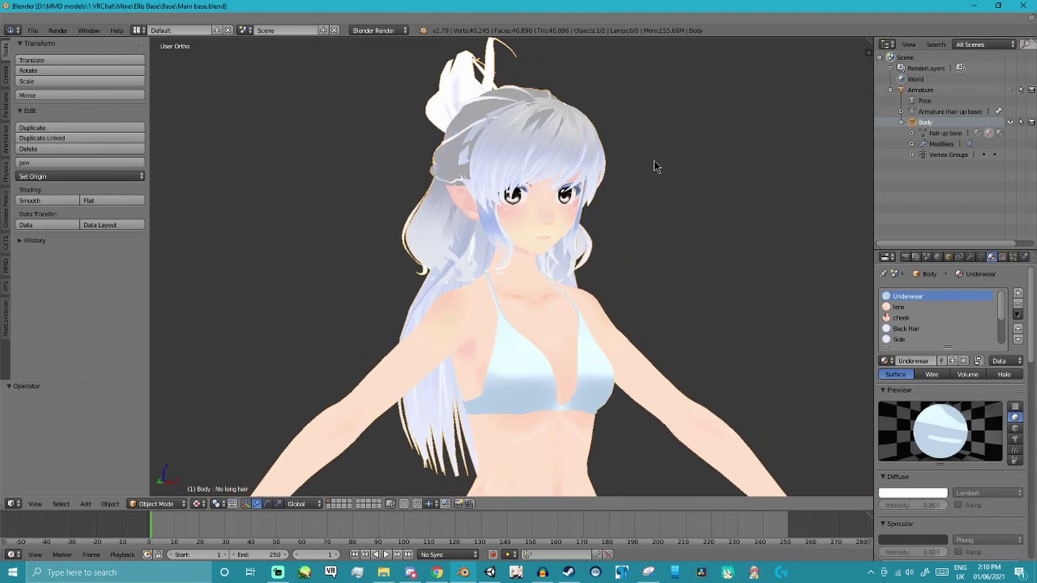
scroll(575, 172, down, 1)
scroll(504, 217, up, 2)
scroll(508, 231, down, 1)
middle_drag(518, 111, 398, 274)
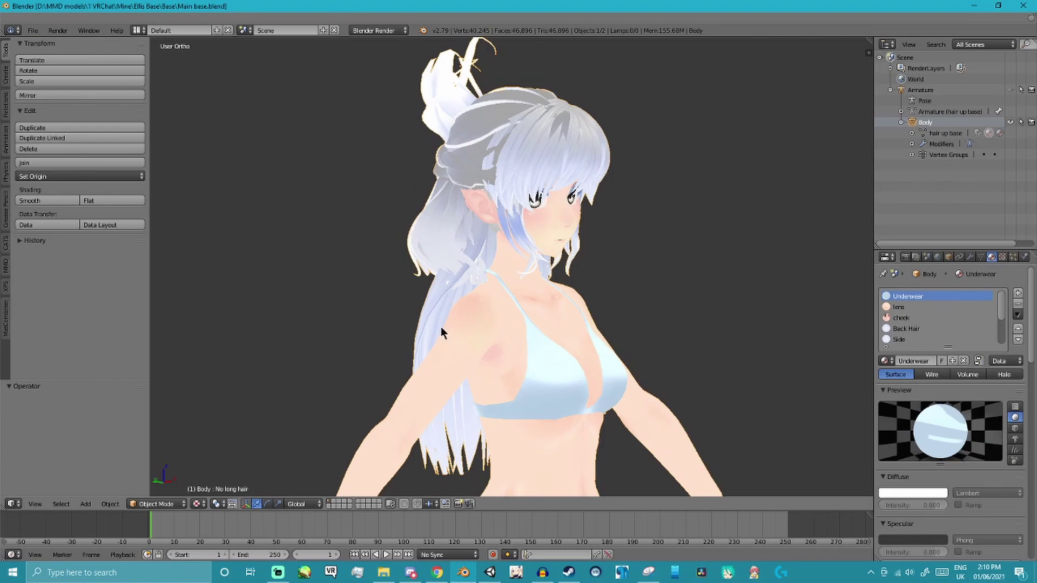
middle_drag(506, 364, 468, 338)
scroll(581, 306, up, 1)
middle_drag(582, 306, 502, 203)
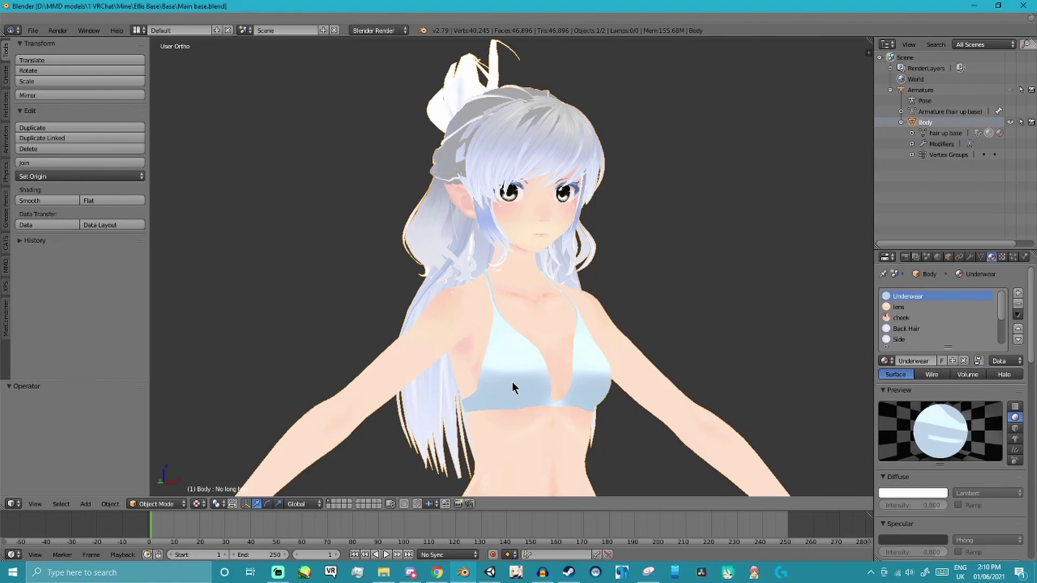
scroll(512, 382, up, 1)
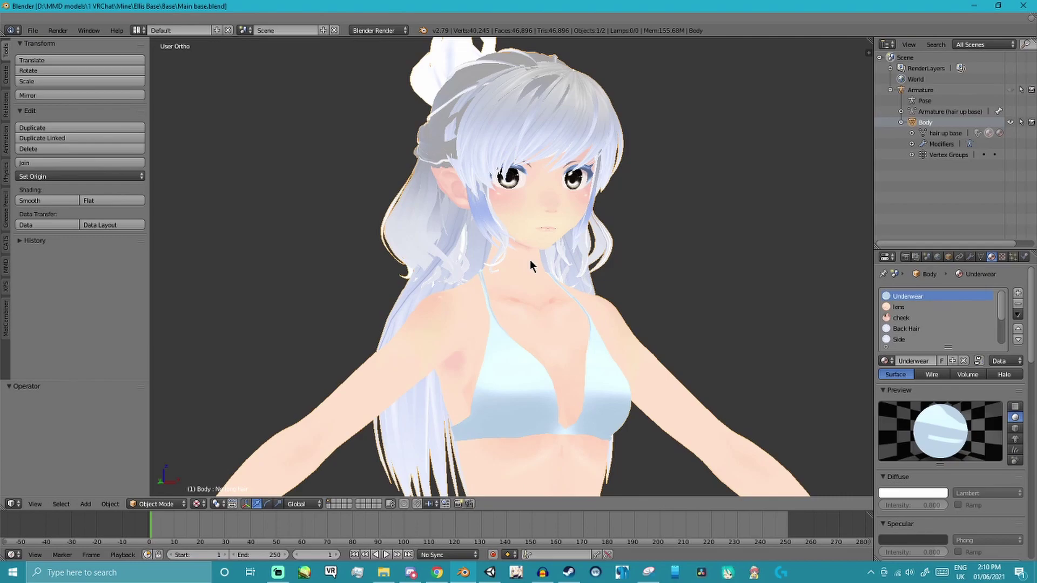
key(KP_1)
scroll(530, 261, down, 3)
scroll(529, 260, up, 3)
scroll(529, 261, down, 1)
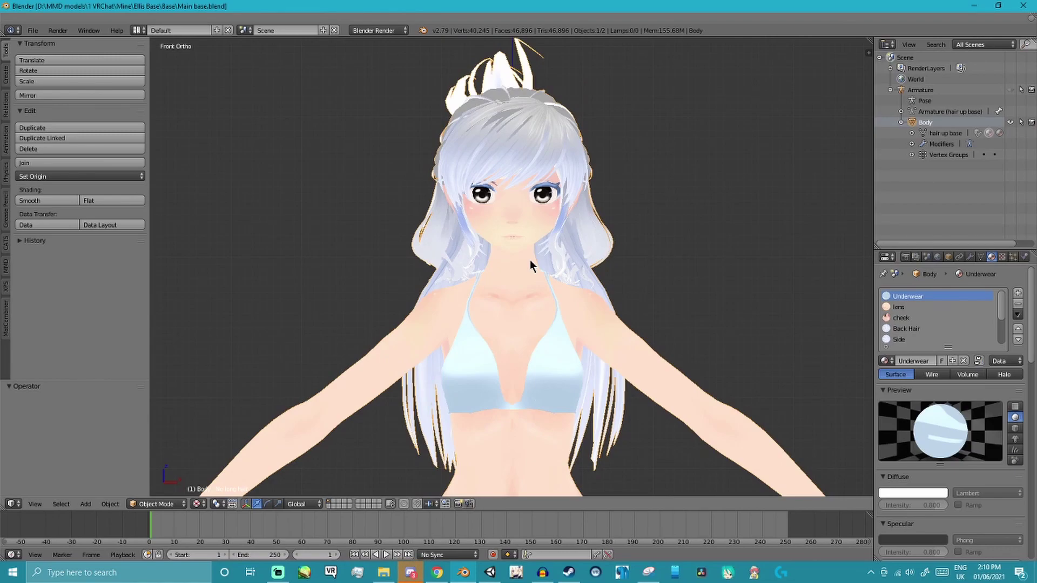
scroll(530, 260, up, 3)
middle_drag(515, 231, 607, 216)
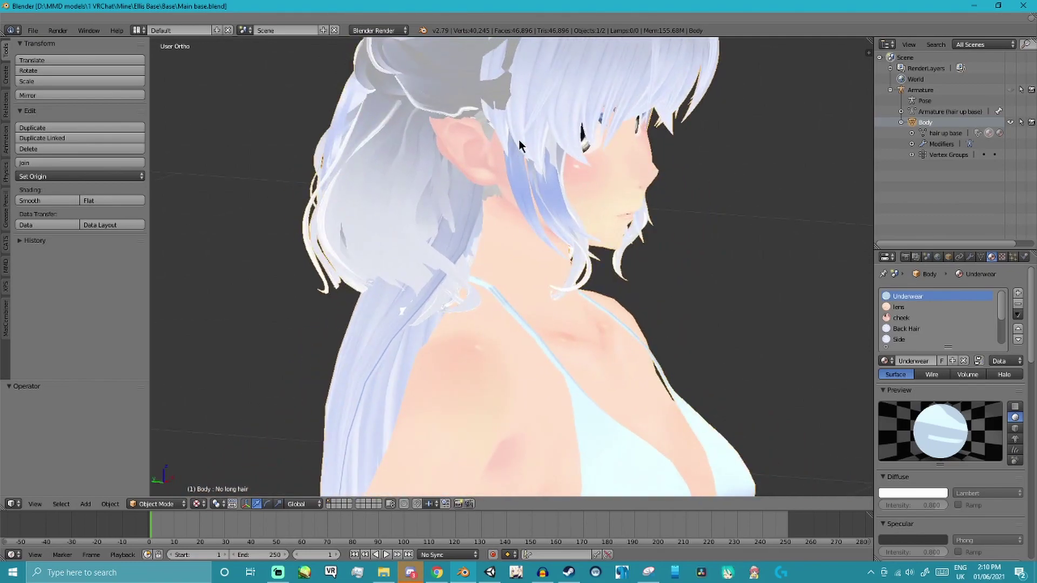
middle_drag(547, 143, 612, 202)
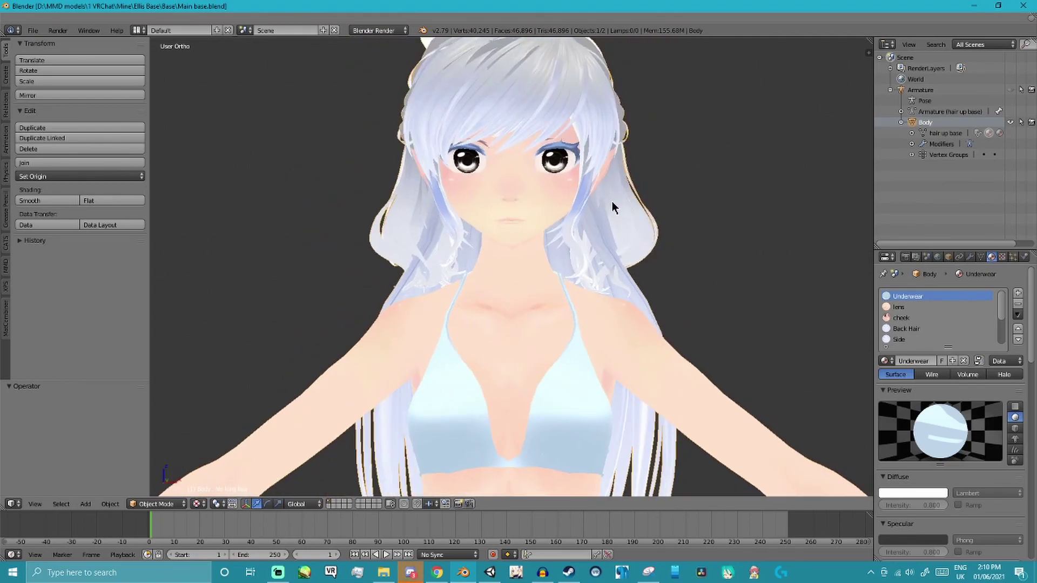
key(KP_3)
key(KP_1)
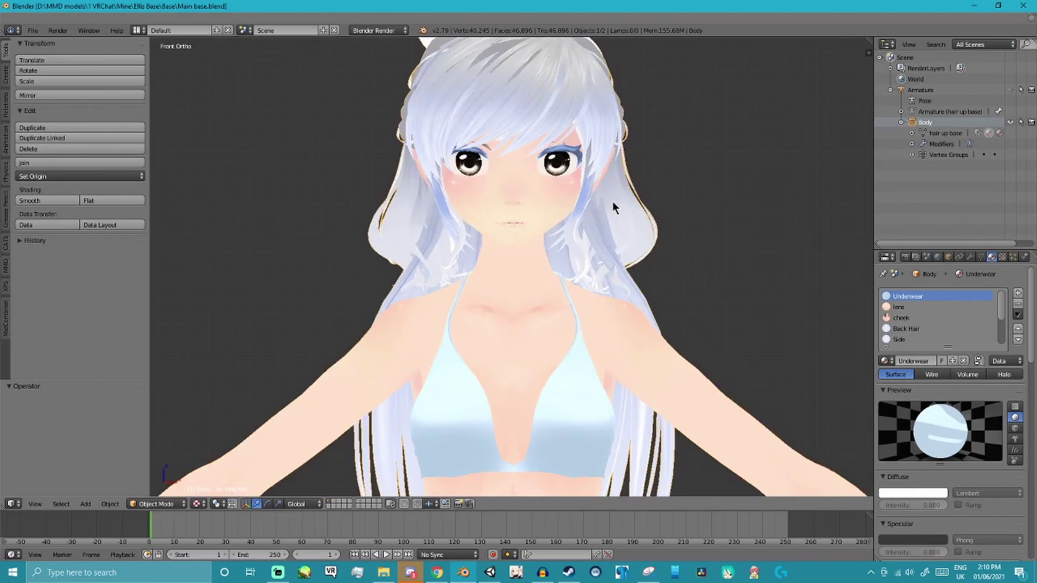
scroll(611, 202, down, 3)
scroll(613, 206, up, 2)
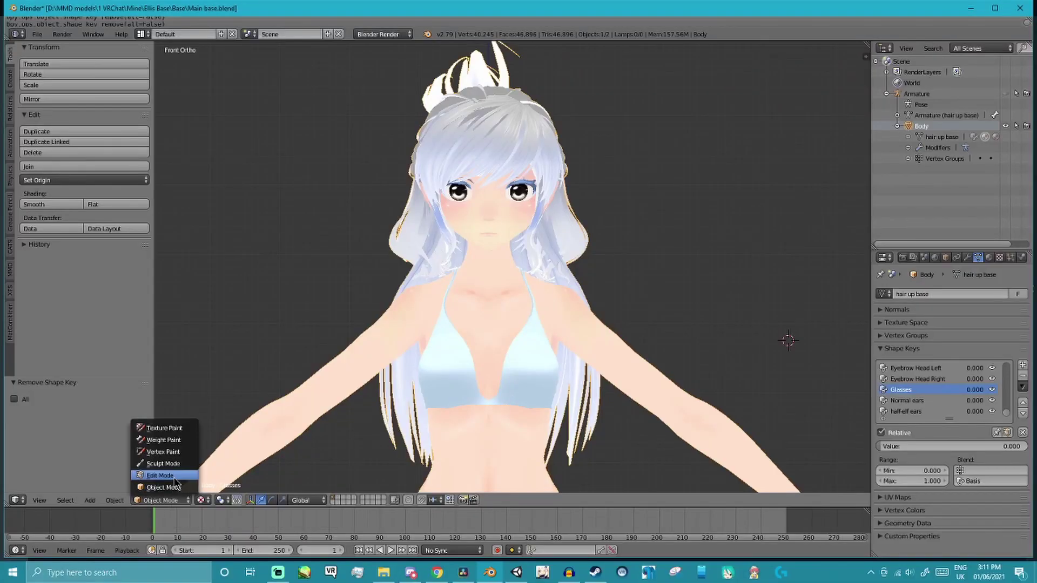
Put the Body mesh into Edit Mode with the Basis shape key active and show its materials
click(206, 478)
click(918, 368)
click(987, 258)
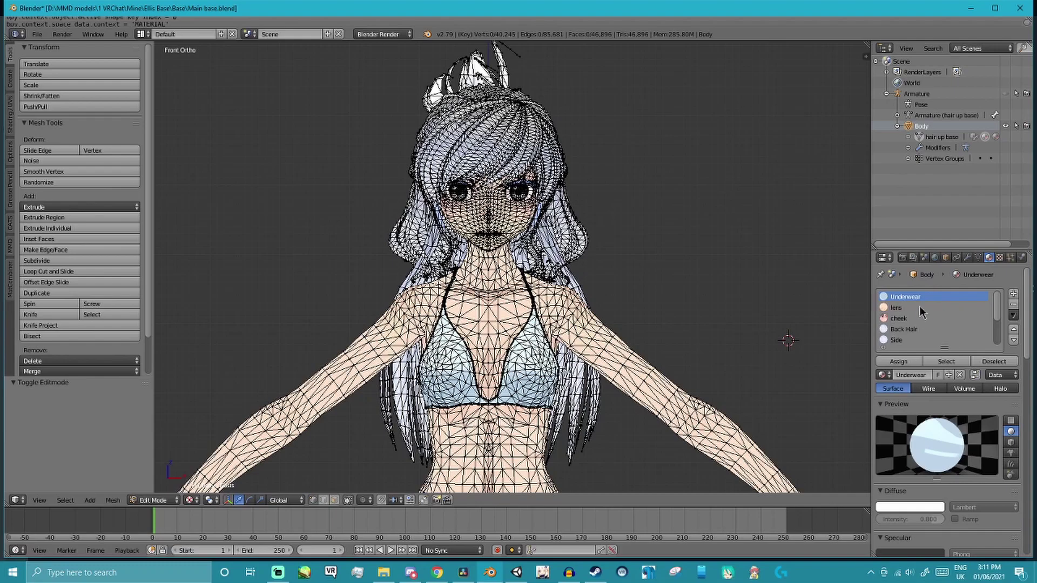
Separate the faces using the Hair_Strands material from the body into their own object
scroll(910, 324, down, 1)
click(911, 329)
middle_drag(750, 329, 627, 331)
key(KP_3)
scroll(510, 151, up, 2)
scroll(913, 337, down, 2)
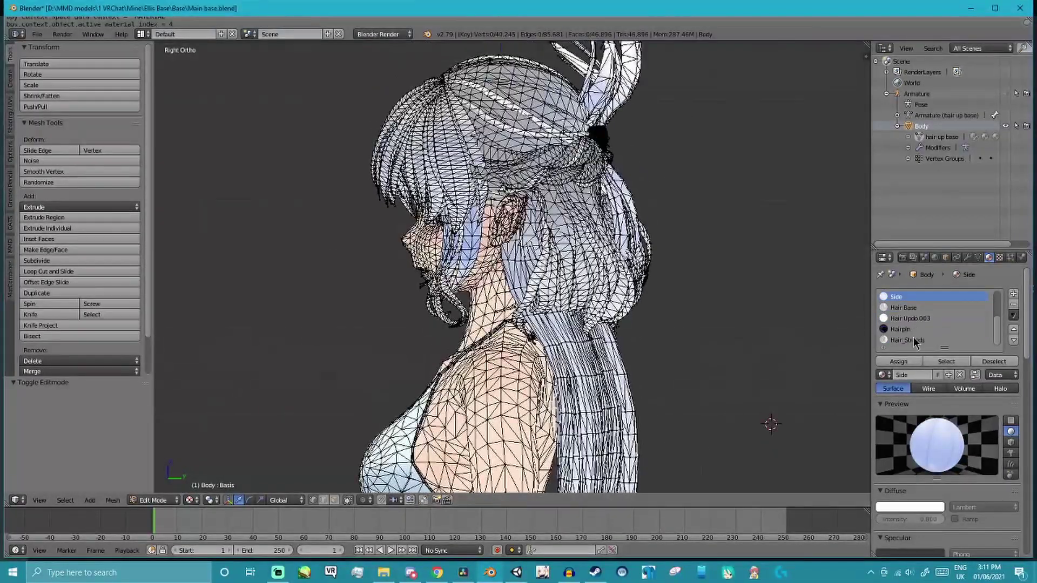
scroll(913, 340, down, 1)
click(914, 339)
click(945, 362)
key(p)
click(481, 383)
Rename the newly separated hair object to short hair and hide it
double_click(927, 170)
text(short hair)
click(1004, 169)
click(1005, 169)
click(1005, 169)
Separate the body's Hairpin, Hair Updo.003 and Hair Base faces into a new object and name it Bun
click(921, 125)
key(Tab)
click(901, 329)
click(945, 361)
click(910, 318)
click(903, 308)
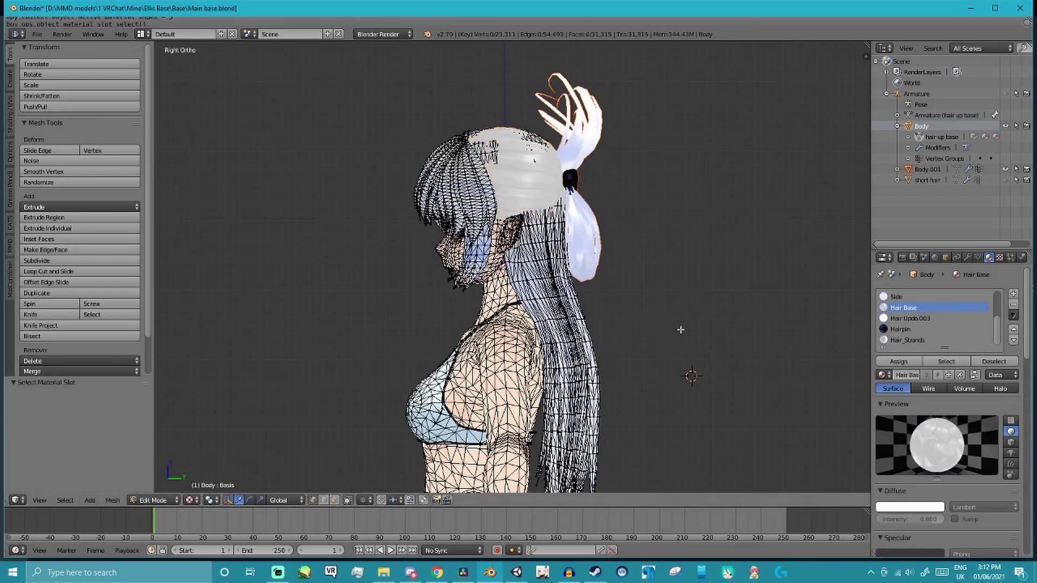
key(Tab)
double_click(926, 169)
text(Bun)
Select all faces of the Side and Back Hair materials on the Body mesh in Edit Mode
click(959, 126)
key(Tab)
click(902, 297)
click(946, 361)
click(925, 299)
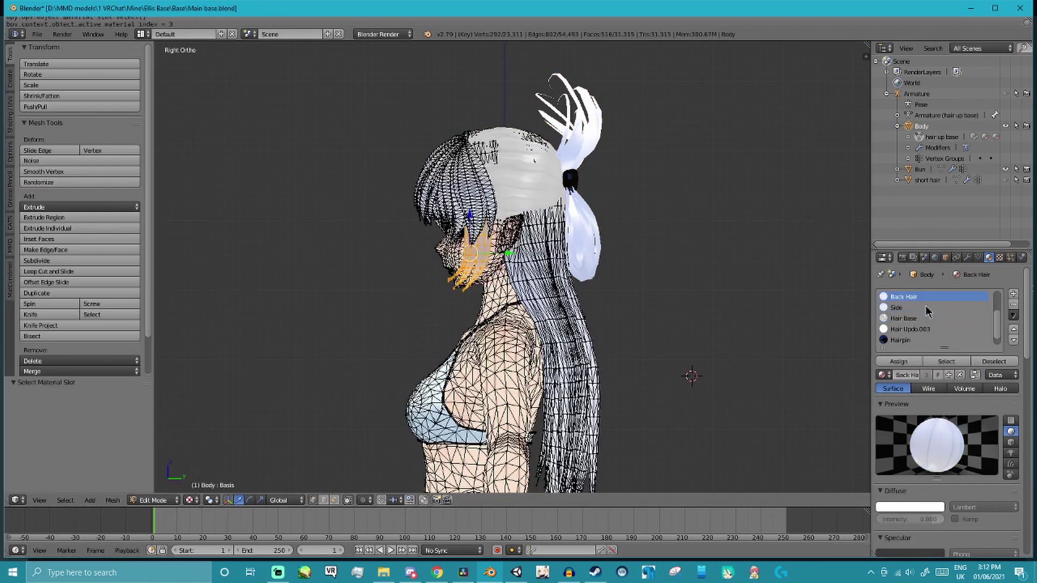
click(946, 361)
Switch to wireframe shading and deselect the linked back-of-head and long hair pieces, keeping only the fringe and side locks selected
scroll(476, 171, up, 7)
click(189, 499)
click(211, 474)
key(shift+l)
key(shift+l)
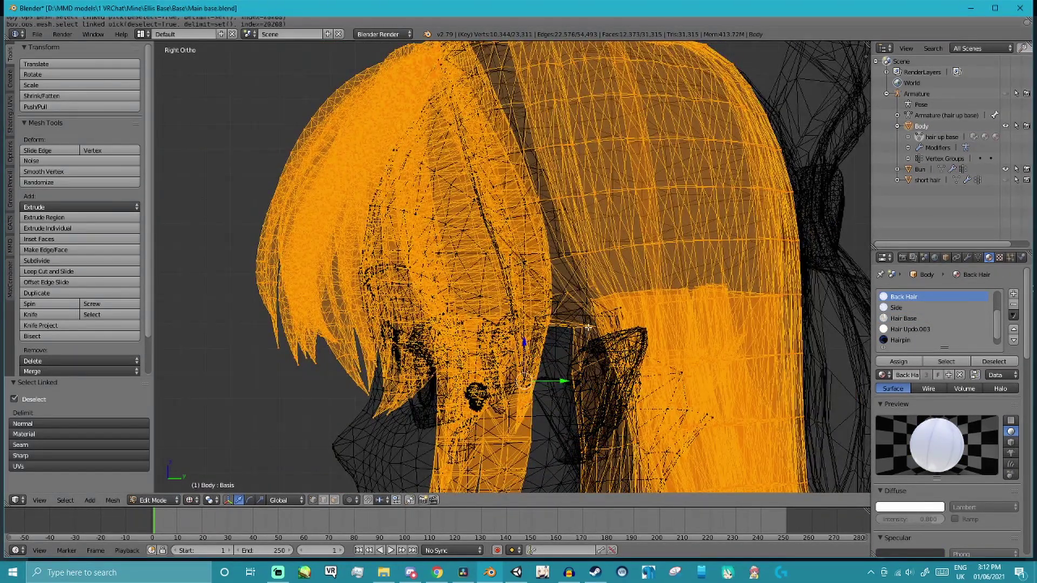
scroll(590, 326, up, 2)
key(shift+l)
scroll(618, 368, down, 5)
key(c)
mouse_move(559, 151)
middle_down()
mouse_move(574, 283)
mouse_move(670, 346)
middle_up()
scroll(600, 329, down, 6)
mouse_move(599, 330)
shift+middle_down()
mouse_move(574, 206)
mouse_move(547, 346)
shift+middle_up()
scroll(512, 267, up, 4)
shift+middle_drag(476, 324, 485, 227)
Separate the selected fringe geometry into its own object and name it Fringe
key(p)
click(297, 475)
key(Tab)
double_click(927, 169)
text(Fr)
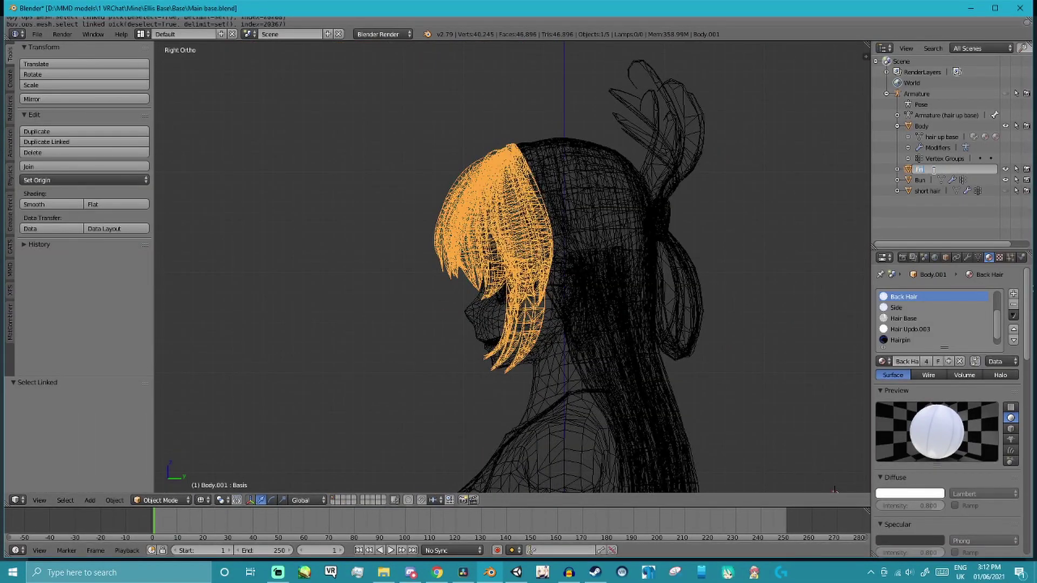
text(inge)
key(Return)
Separate the remaining Back Hair faces from the Body mesh into a new object for the long hair
click(921, 126)
click(161, 500)
click(162, 476)
click(945, 361)
key(p)
key(Return)
scroll(594, 291, down, 3)
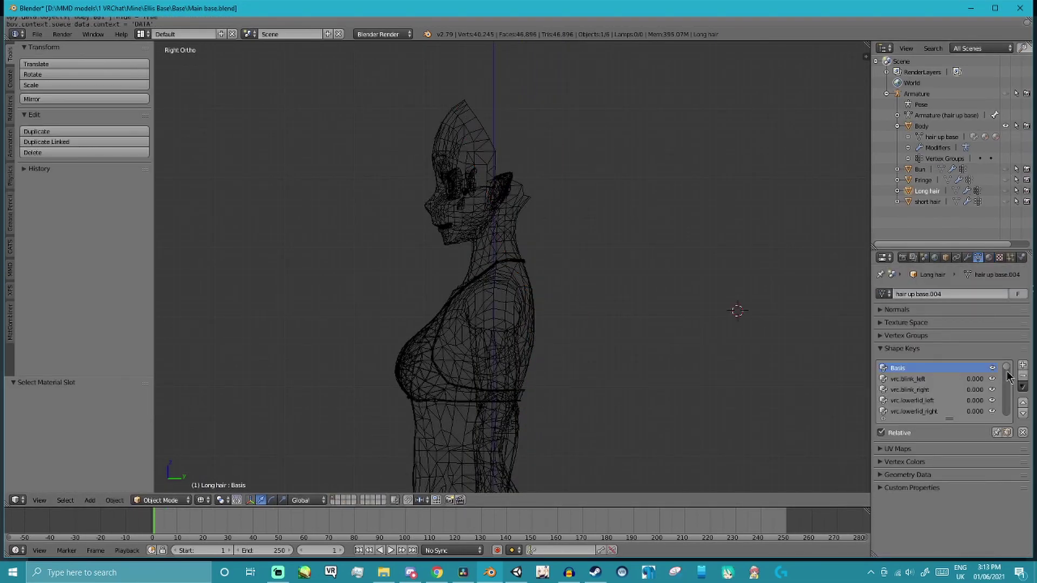
Remove all shape keys from the short hair object, starting with the last one in the list
drag(1006, 371, 1007, 412)
click(927, 202)
click(912, 411)
click(1023, 376)
click(1023, 376)
click(1024, 377)
click(1024, 376)
click(1023, 376)
click(1023, 377)
click(1023, 377)
click(1023, 377)
click(1023, 377)
Remove all shape keys from the Fringe object
click(922, 180)
drag(1006, 371, 1006, 412)
click(922, 412)
click(1021, 377)
click(1023, 376)
click(1022, 377)
click(1022, 377)
click(1022, 377)
click(1022, 377)
Remove all shape keys from the Long hair object
click(927, 190)
drag(1006, 371, 1006, 412)
click(916, 411)
click(1022, 376)
click(1023, 377)
click(1022, 377)
click(1023, 377)
click(1022, 377)
click(1024, 377)
click(1024, 376)
click(1024, 377)
click(1024, 377)
Remove all shape keys from the Bun object
click(920, 169)
drag(1005, 371, 1005, 413)
click(918, 412)
click(1024, 378)
click(1022, 378)
click(1022, 378)
click(1022, 378)
click(1022, 378)
click(1022, 378)
click(1023, 378)
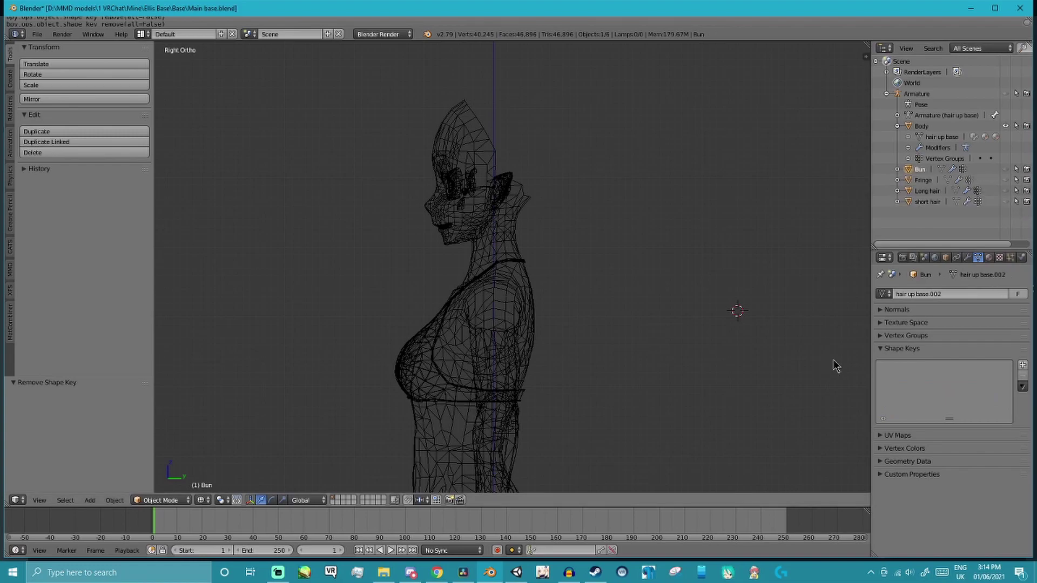
Add a basis shape key plus one named no bun to Bun, and a basis plus one named no fringe to Fringe
click(1022, 365)
click(923, 180)
click(1023, 365)
click(1023, 365)
double_click(918, 378)
text(no fringe)
Add a basis shape key and a second one named no long to the Long hair object
click(927, 190)
double_click(1022, 365)
double_click(918, 378)
text(no long)
Add a basis shape key and a second one named no short to the short hair object
click(927, 202)
double_click(1022, 365)
double_click(918, 378)
text(no short)
key(Return)
Make the Bun object active and unhide it in the viewport
click(921, 169)
shift+middle_drag(570, 183, 581, 291)
click(1005, 169)
scroll(581, 292, up, 4)
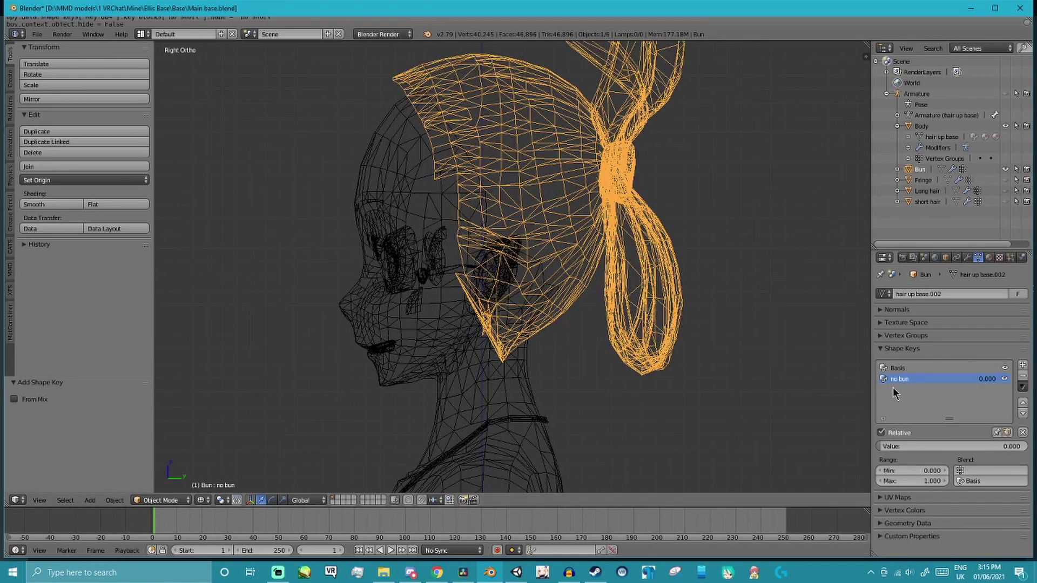
Enter Edit Mode on Bun with the no bun shape key active, select the whole mesh and resize it to 0 on all axes
click(160, 501)
click(171, 477)
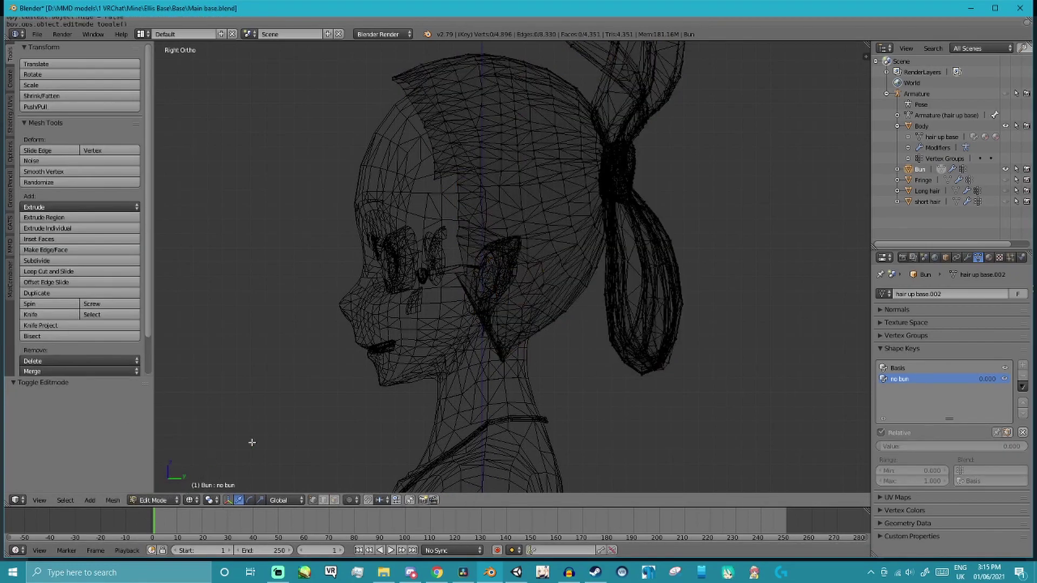
scroll(504, 328, down, 2)
key(a)
click(262, 500)
drag(606, 221, 589, 220)
click(125, 411)
text(0)
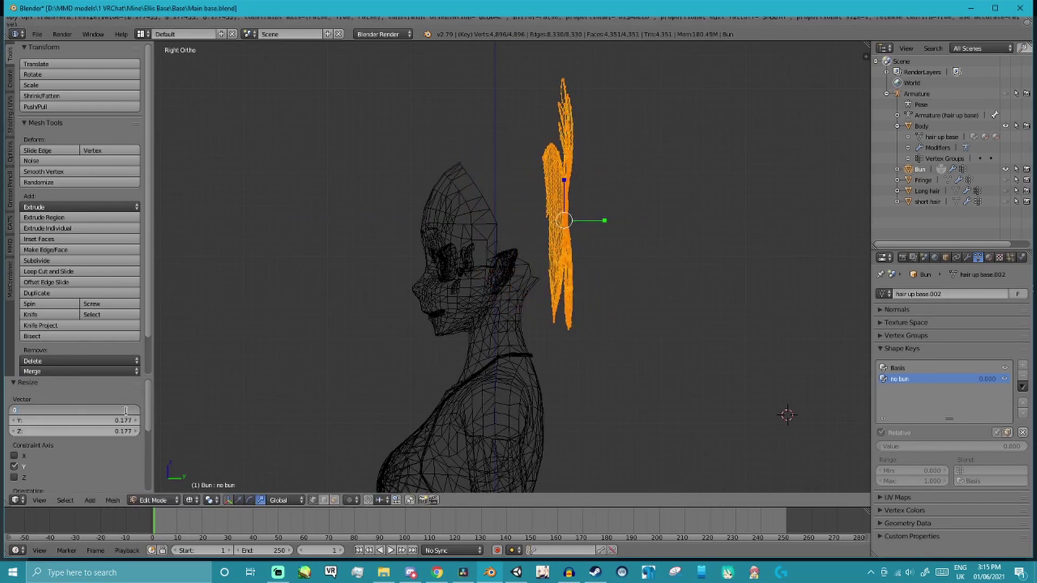
drag(126, 410, 2, 402)
key(ctrl+v)
key(ctrl+v)
click(14, 467)
Move the collapsed Bun mesh forward and down so it sits hidden inside the head
click(238, 500)
drag(604, 220, 506, 220)
click(460, 184)
drag(466, 180, 466, 224)
drag(506, 264, 514, 264)
Hide the Bun object and make Fringe the active, visible object
click(923, 180)
click(1005, 169)
click(1004, 180)
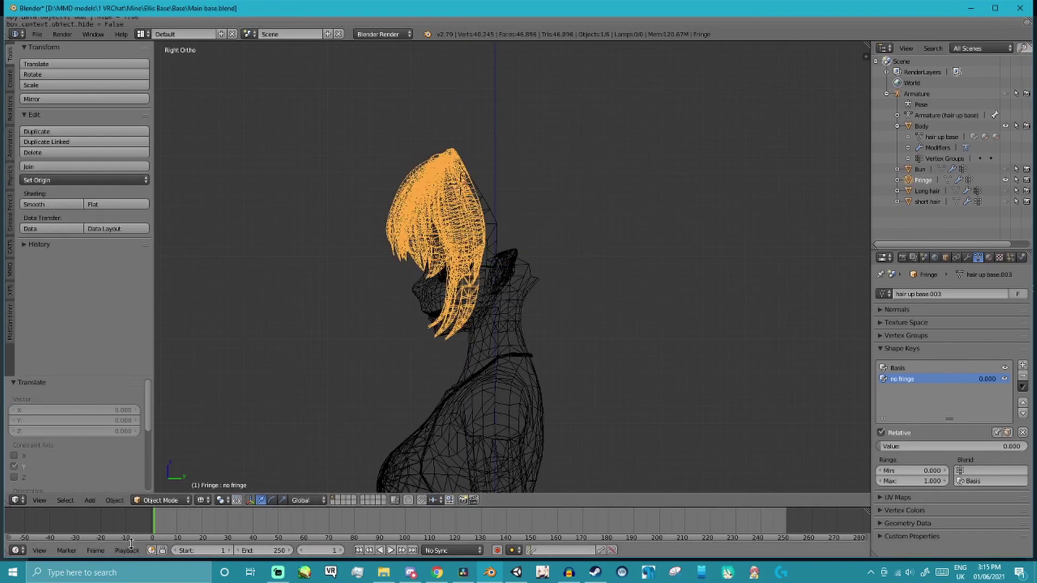
Collapse the whole Fringe mesh to a point in its no fringe shape key and lower it about 0.061 into the head
click(153, 500)
click(153, 476)
click(260, 500)
text(0.0001)
mouse_move(473, 210)
mouse_down()
mouse_move(455, 210)
mouse_move(517, 210)
mouse_up()
key(ctrl+v)
key(ctrl+v)
click(14, 466)
click(238, 500)
drag(477, 170, 482, 219)
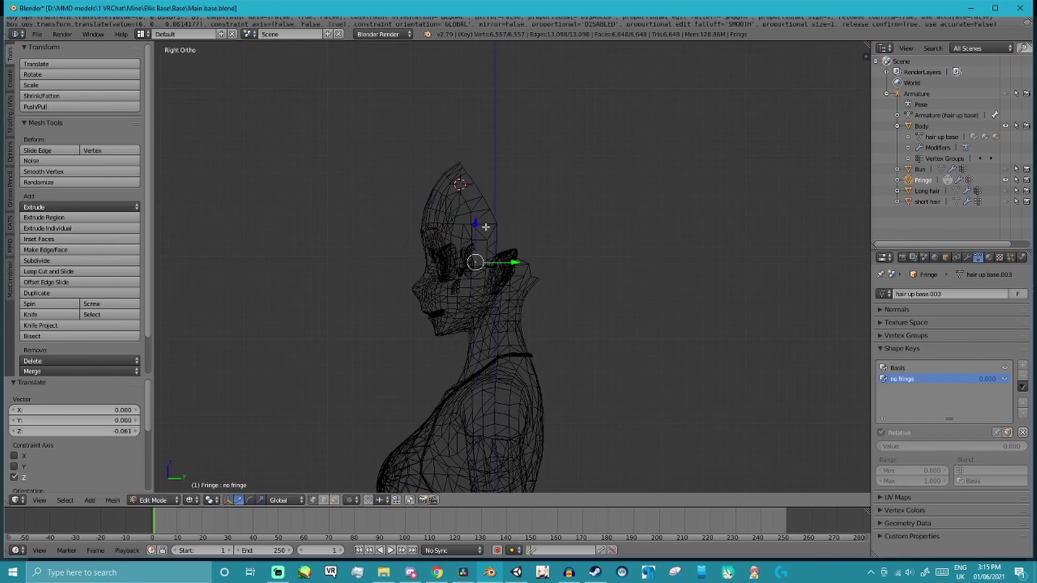
Return to Object Mode, hide Fringe and make Long hair the active, visible object
click(927, 191)
click(162, 500)
click(154, 500)
key(alt+h)
Scale the whole Long hair mesh down to 0 in its no long shape key and move it vertically into the head
click(159, 500)
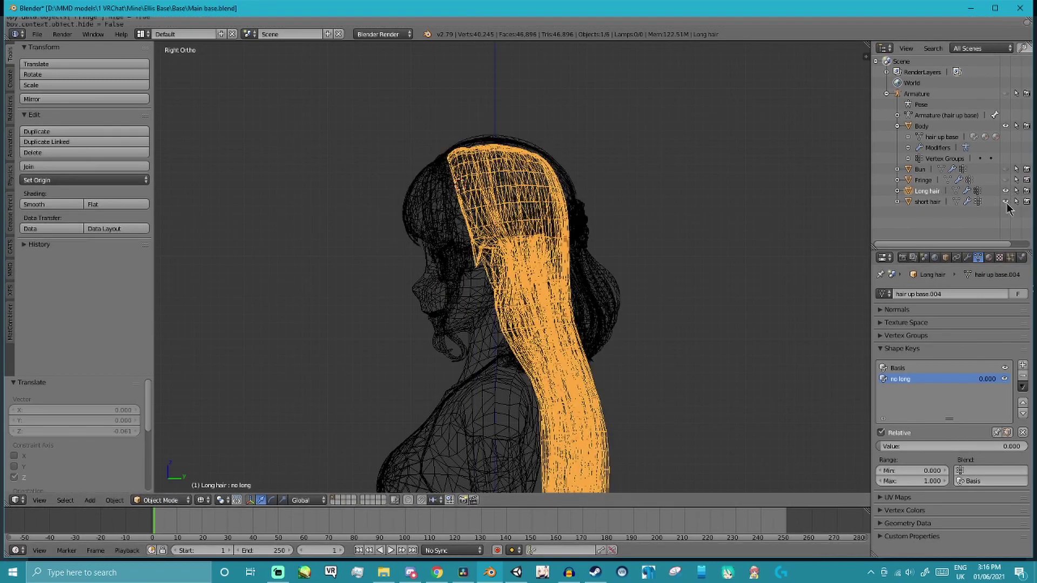
click(159, 484)
key(s)
key(0)
key(Return)
key(g)
key(z)
key(Return)
key(g)
key(z)
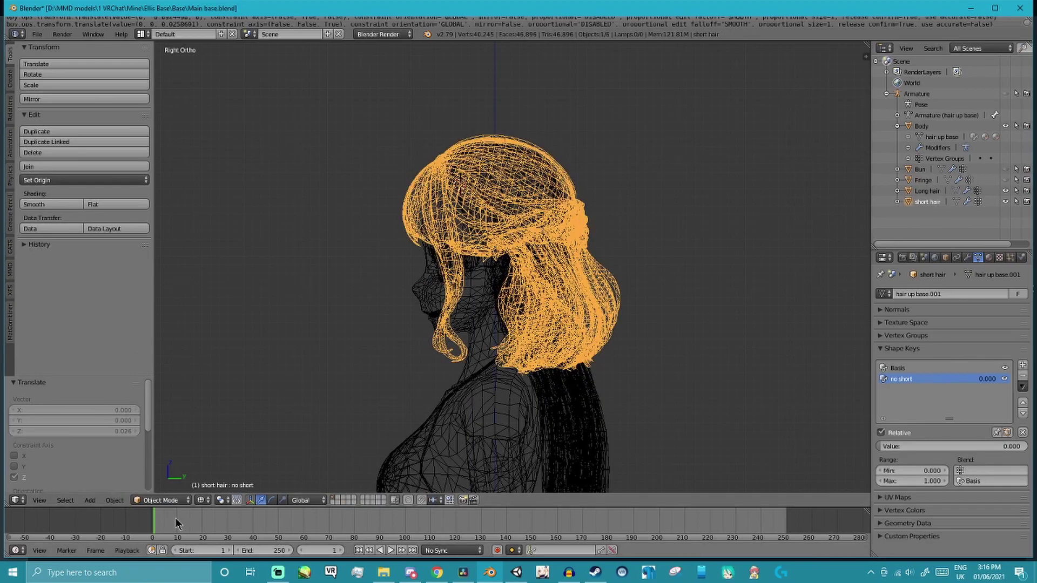
Collapse the whole short hair mesh to a point in its no short shape key and move it inside the head
click(161, 500)
click(159, 484)
key(a)
key(s)
key(0)
key(Return)
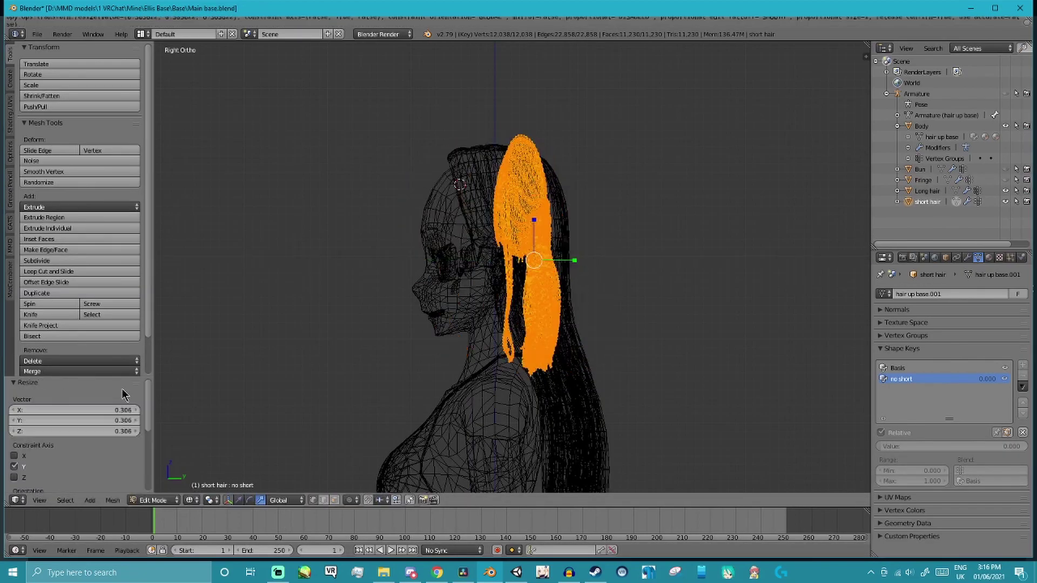
click(260, 500)
drag(533, 229, 533, 215)
drag(565, 246, 502, 247)
drag(470, 212, 470, 234)
Return to Object Mode and unhide the Fringe and Bun objects
click(159, 500)
click(164, 504)
click(157, 500)
click(160, 488)
scroll(625, 308, down, 1)
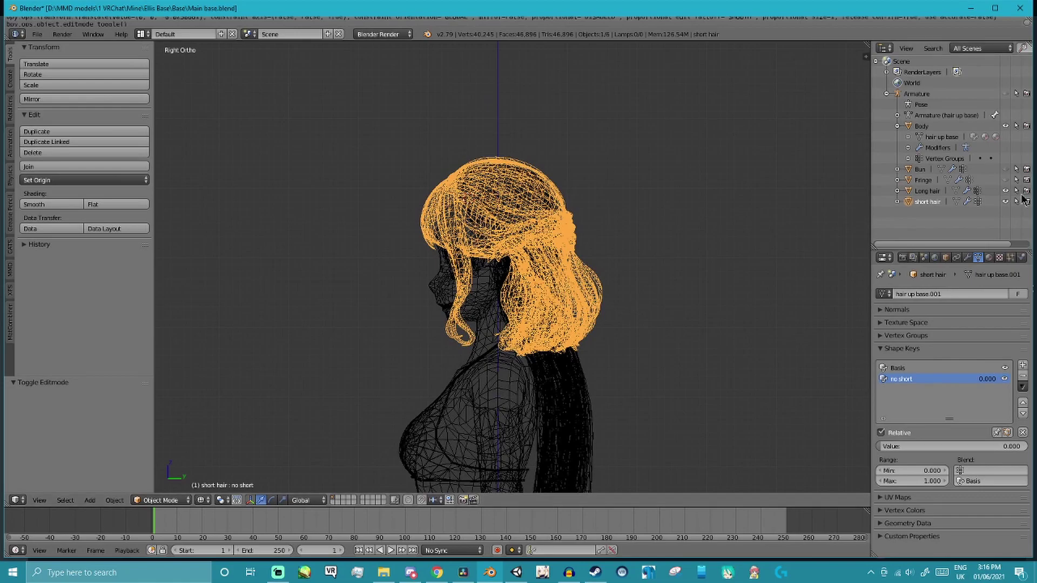
click(1005, 180)
click(1006, 169)
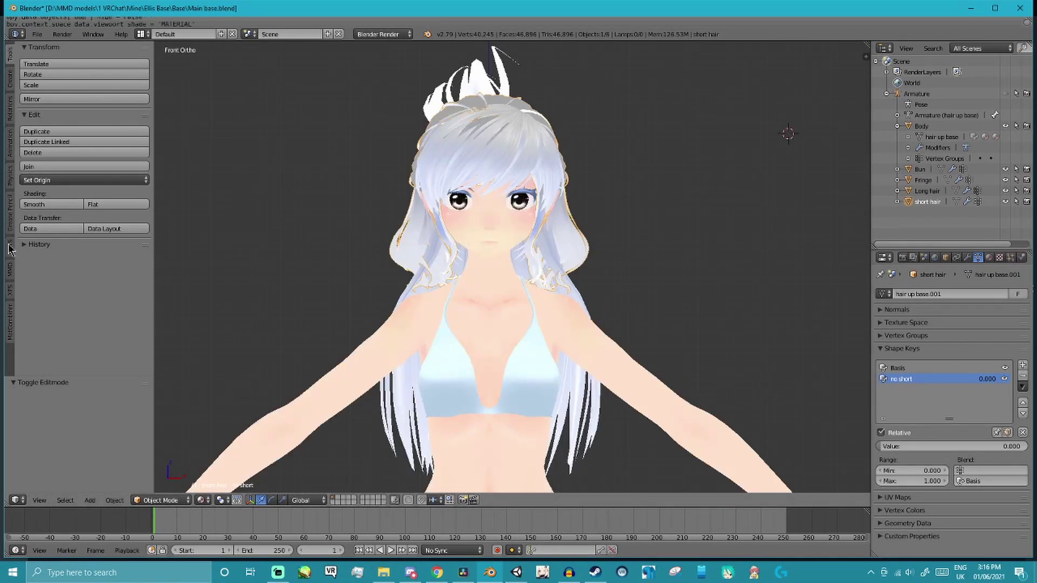
Join all of the model's meshes into one with the CATS model options
click(10, 246)
click(53, 130)
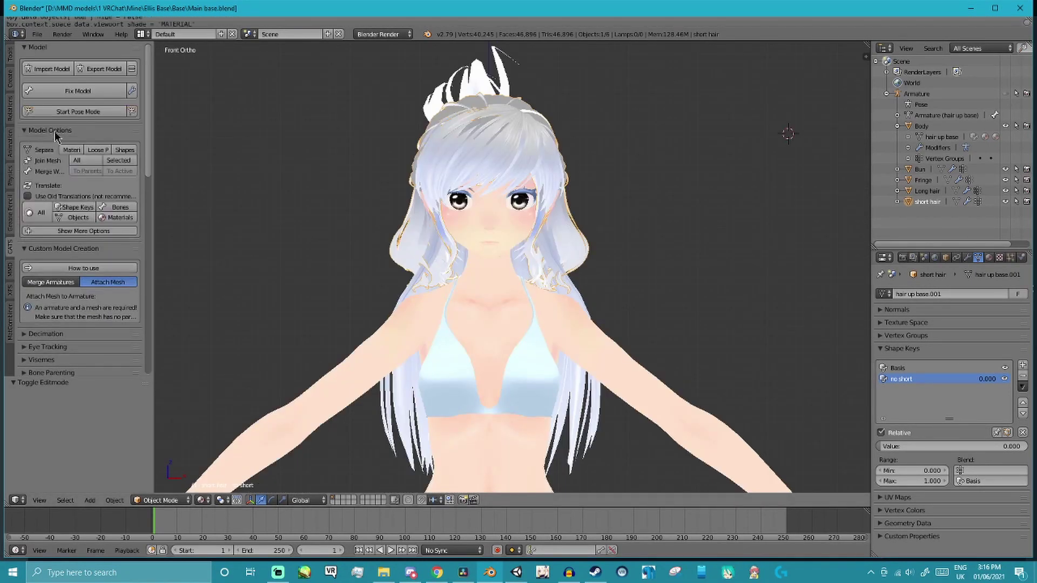
click(99, 161)
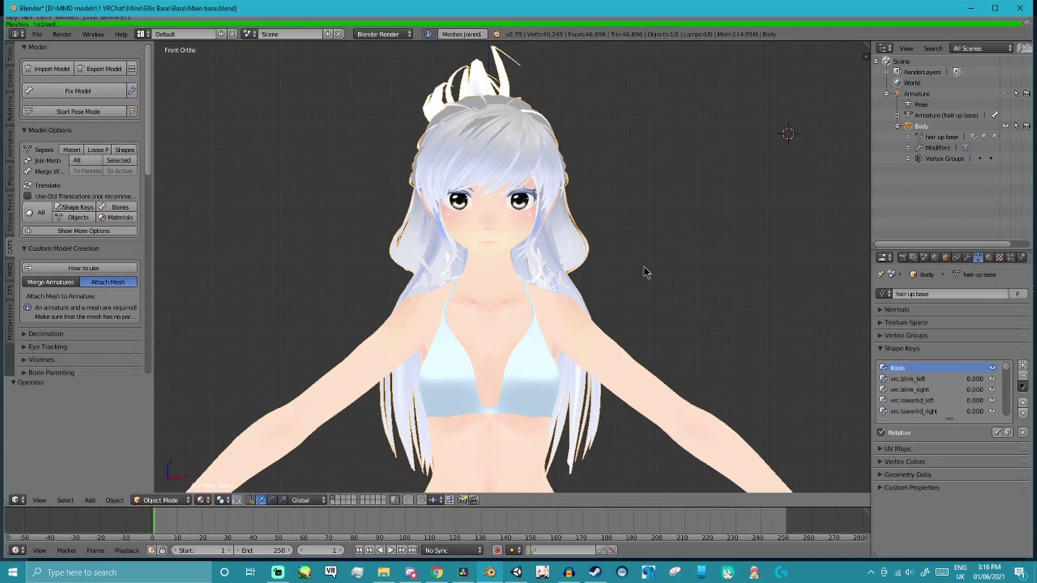
Set the no long, no fringe and no bun shape keys of the joined Body mesh to 1
drag(883, 447, 1025, 446)
click(918, 389)
click(950, 446)
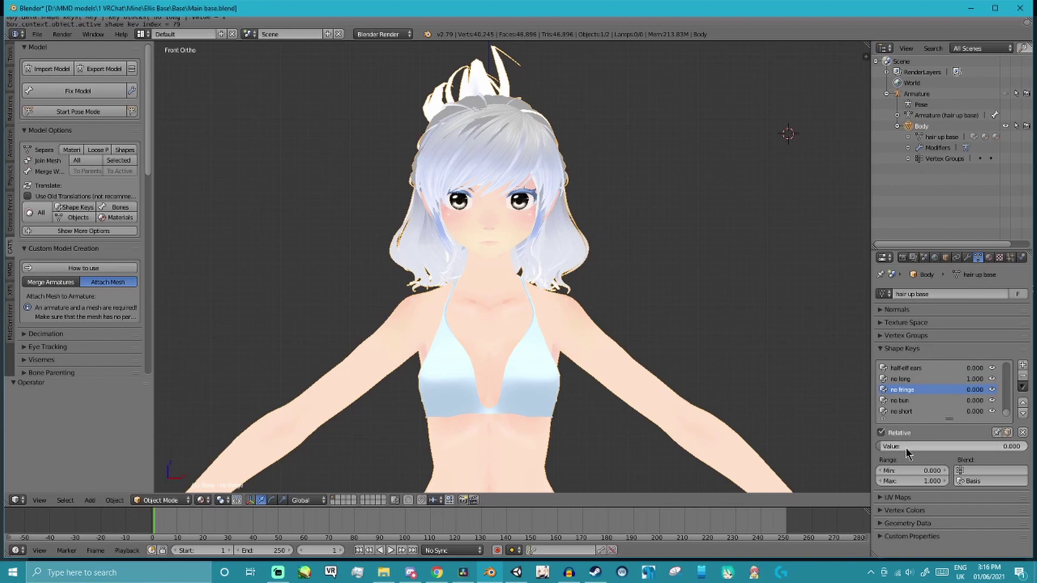
text(1)
key(Return)
click(901, 401)
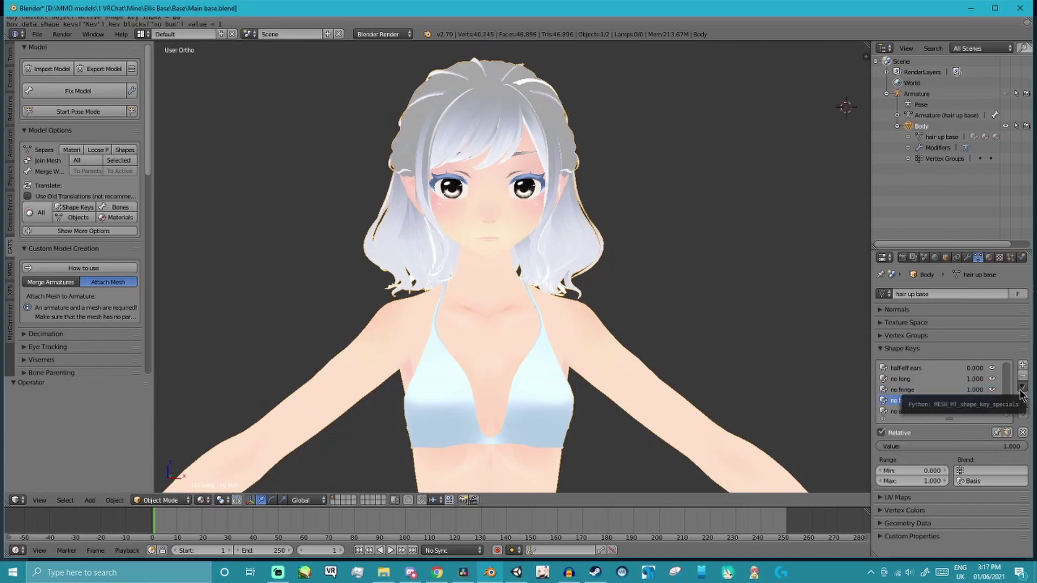
Create a new shape key from the current mix, name it Short and clear all shape key values
click(1023, 388)
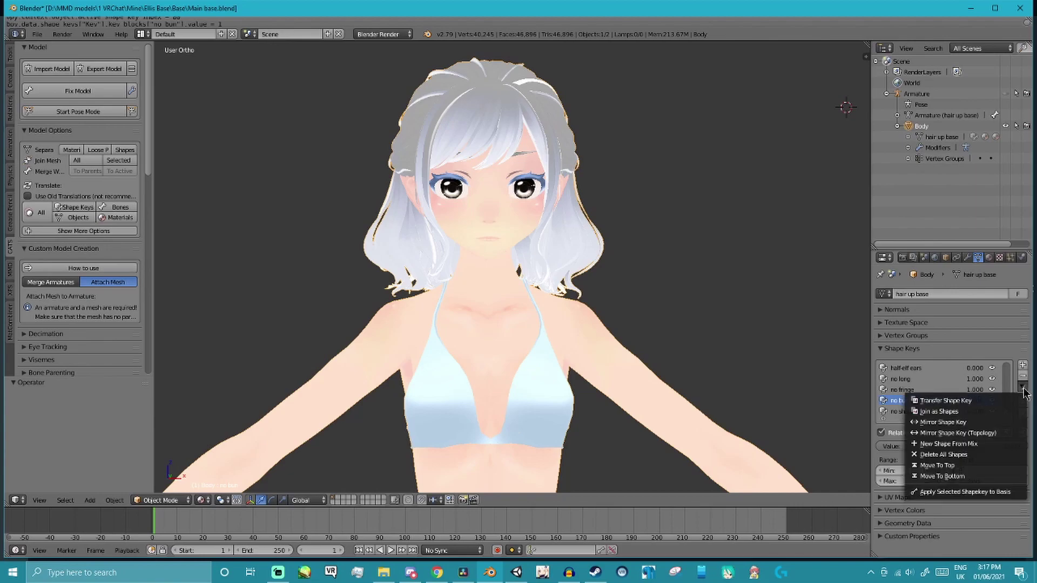
click(986, 449)
double_click(900, 413)
text(Bun)
key(Return)
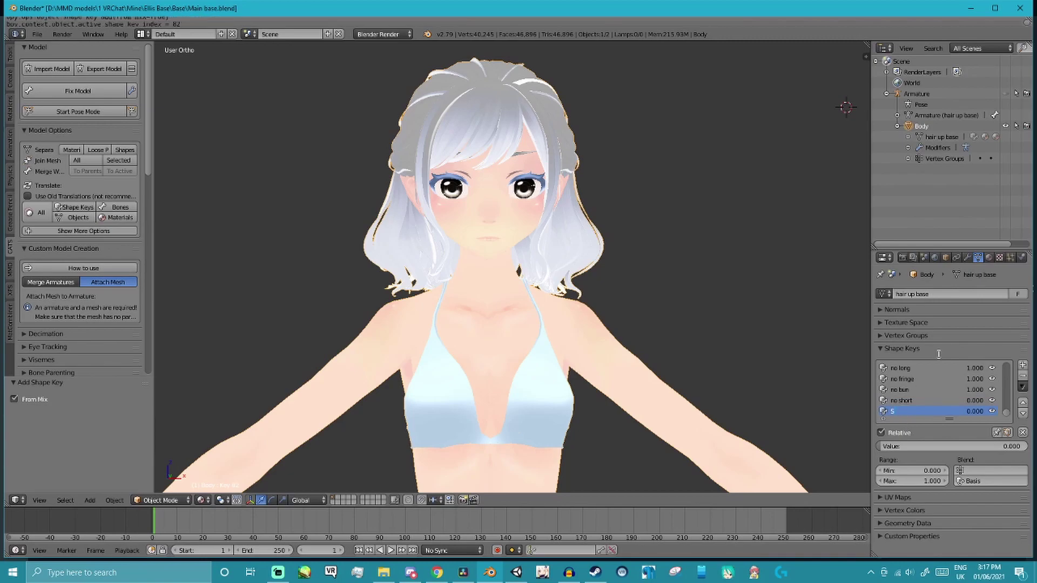
click(1021, 432)
Raise no short and no bun to 1, save the mix as a new shape key named Long and clear the values
scroll(842, 400, down, 1)
click(901, 400)
click(897, 390)
drag(903, 447, 1025, 446)
click(1022, 387)
click(949, 444)
double_click(900, 411)
text(Long)
key(Return)
click(1021, 432)
Switch off the other hair parts, save the mix as a new shape key named Bun and clear the values
click(901, 368)
click(907, 370)
drag(903, 446, 1025, 446)
click(1022, 387)
text(Bun)
key(Return)
click(1021, 432)
scroll(947, 405, up, 2)
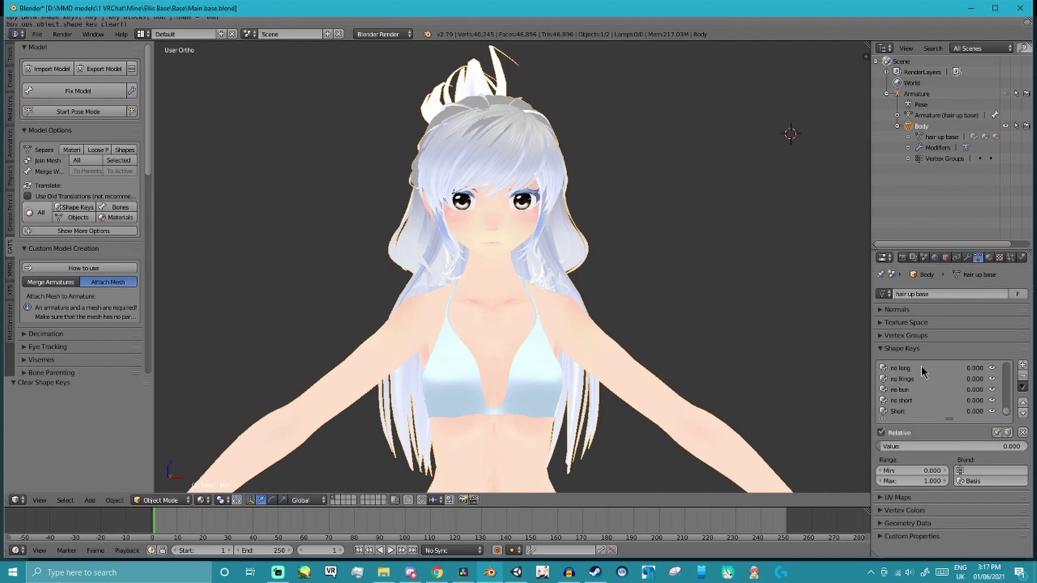
Delete separate no-hair shape keys, starting with no short, and try out a remaining hair key by raising its value
click(900, 400)
click(1022, 377)
click(1023, 377)
click(900, 401)
click(897, 411)
drag(885, 446, 941, 446)
click(902, 400)
click(898, 393)
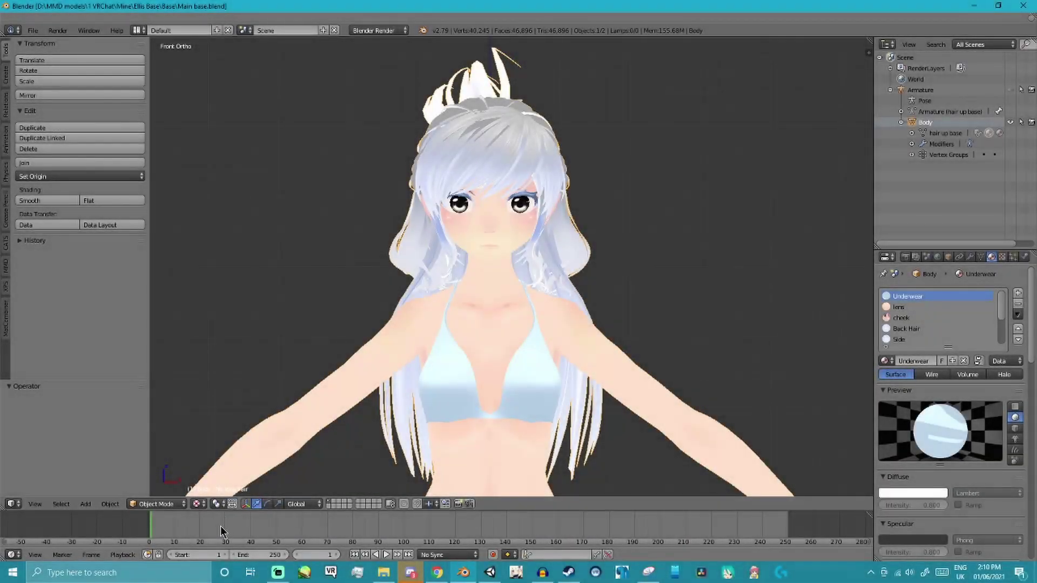
click(170, 503)
scroll(389, 388, down, 1)
scroll(331, 424, up, 1)
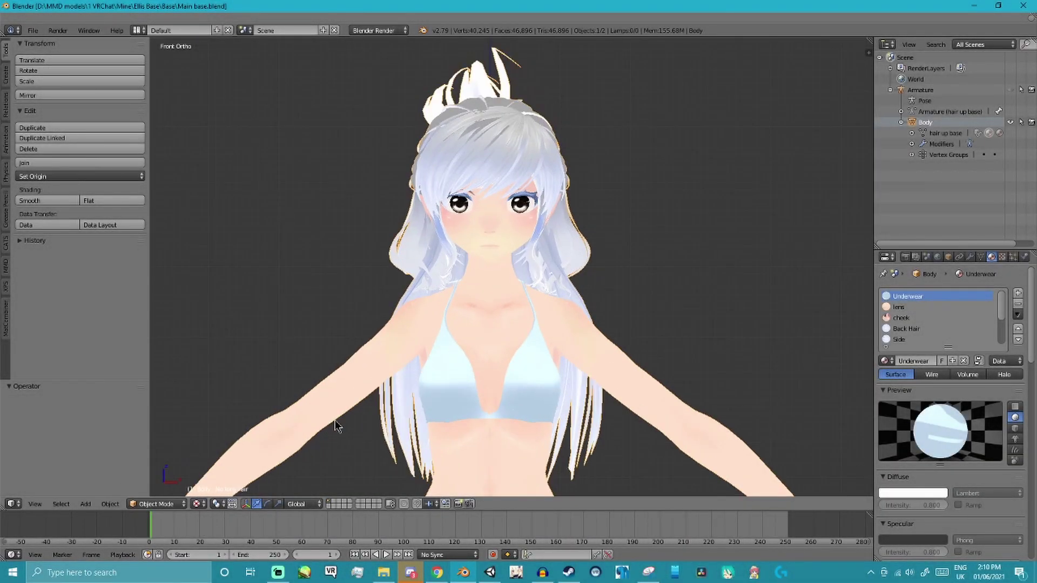
click(172, 504)
key(Tab)
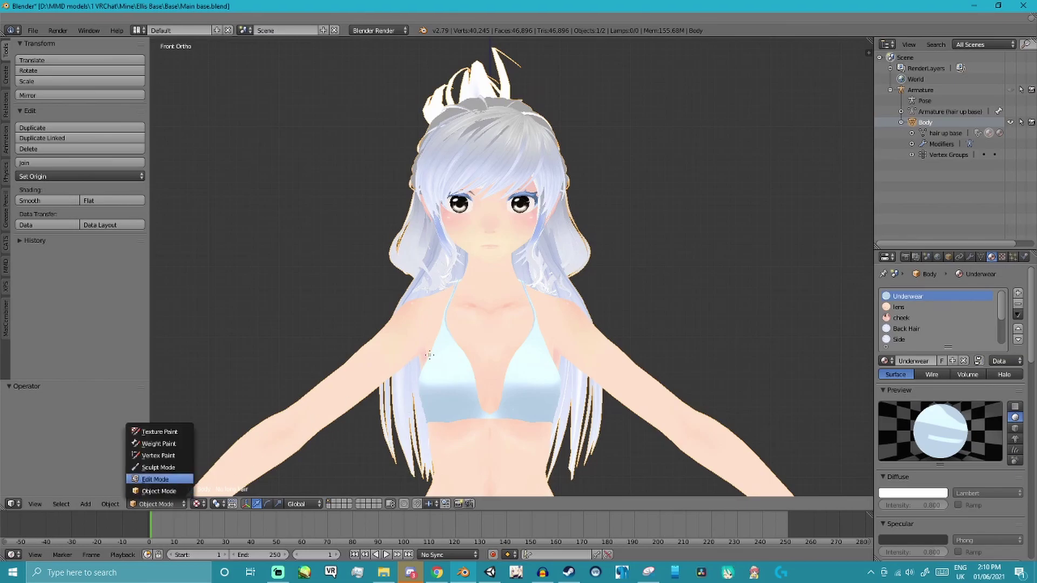
key(a)
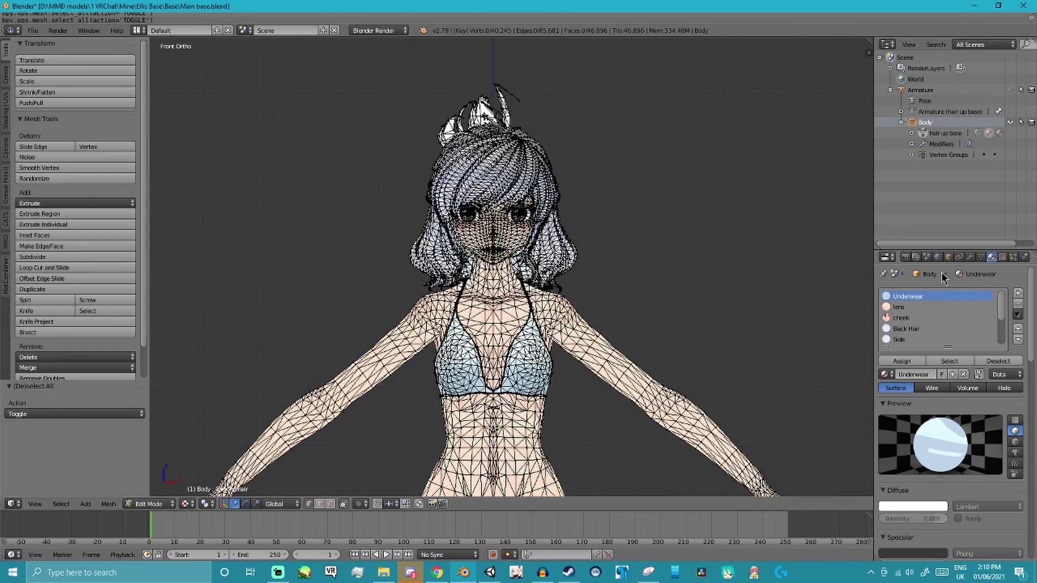
Remove the No short hair, No long hair, No Bun and No Fringe shape keys from Body in Object Mode
click(980, 257)
click(150, 504)
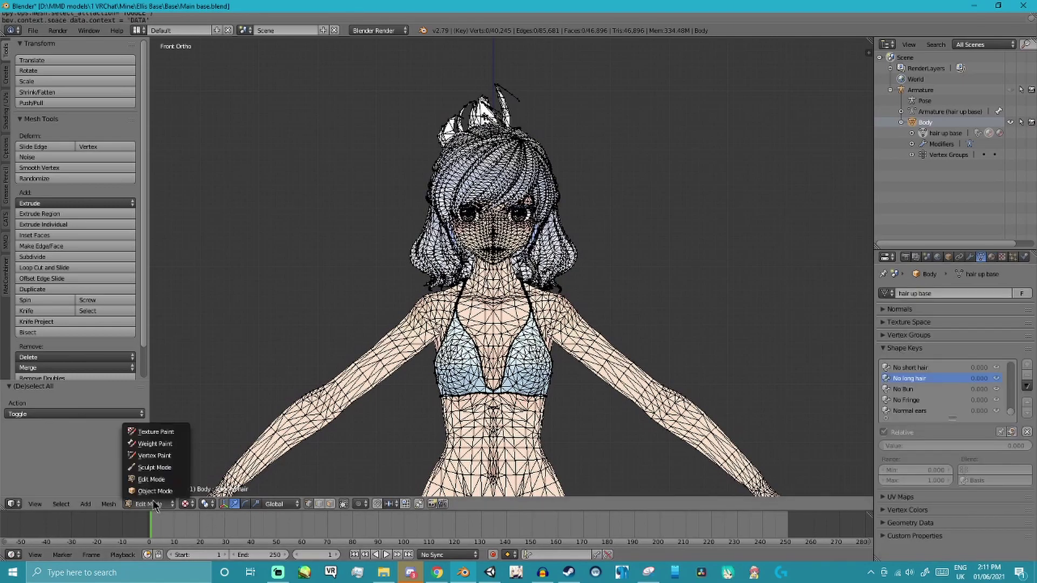
click(154, 493)
click(1027, 375)
click(1027, 376)
click(1027, 375)
click(1027, 376)
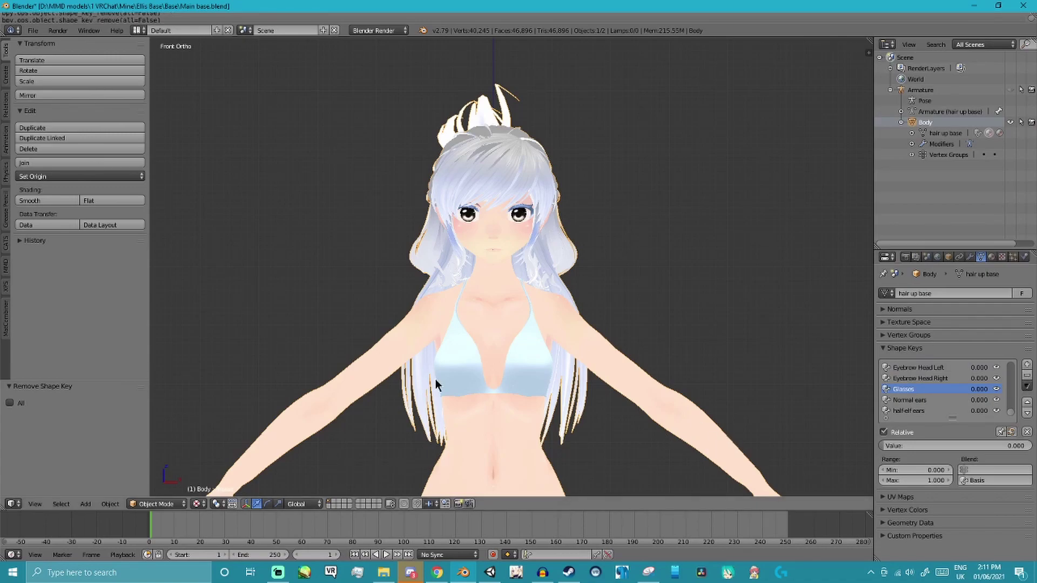
Enter Edit Mode on Body and make the Basis shape key active
click(161, 504)
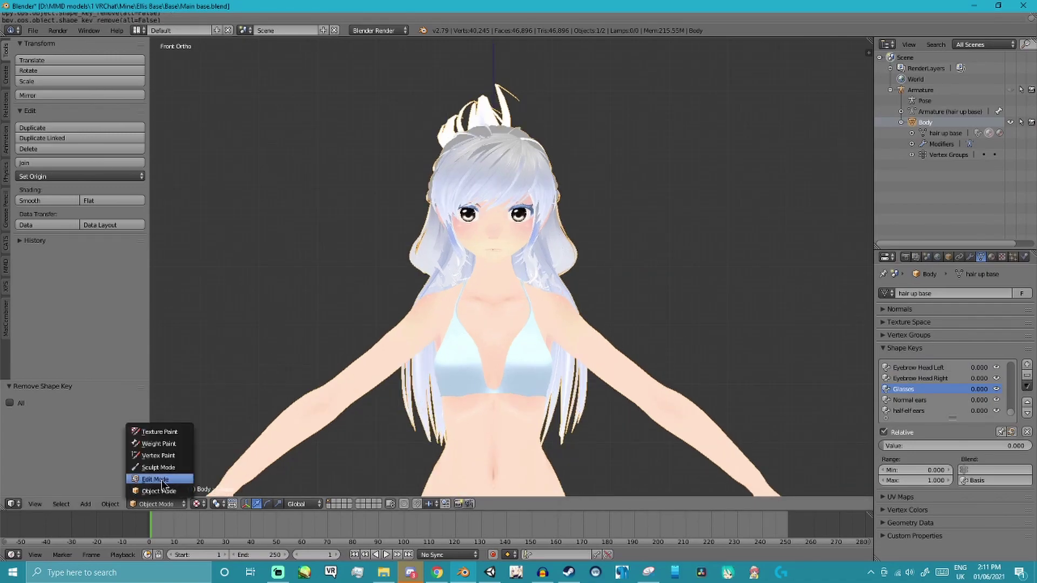
click(162, 480)
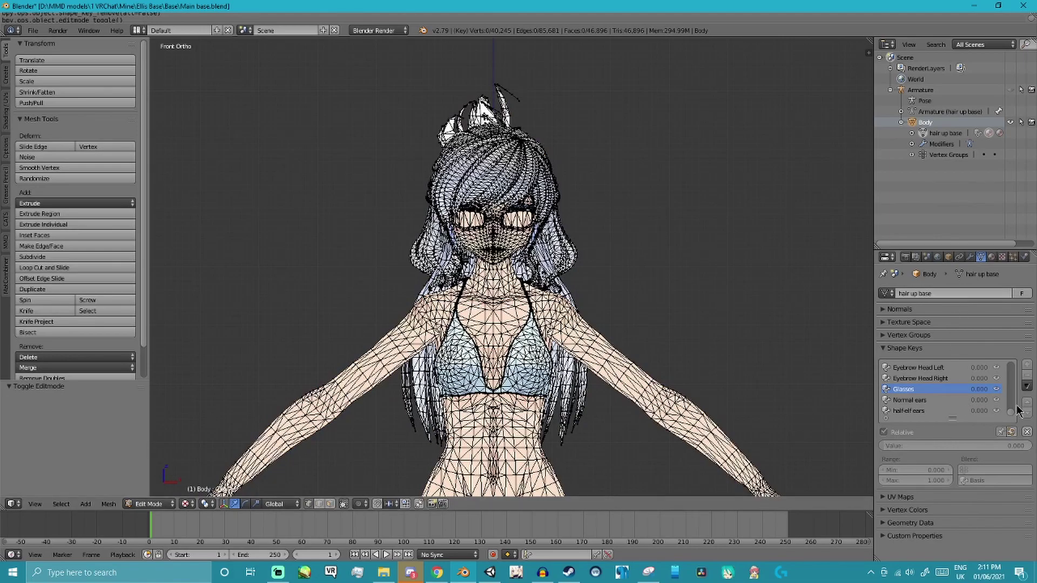
drag(1013, 413, 1013, 360)
click(899, 368)
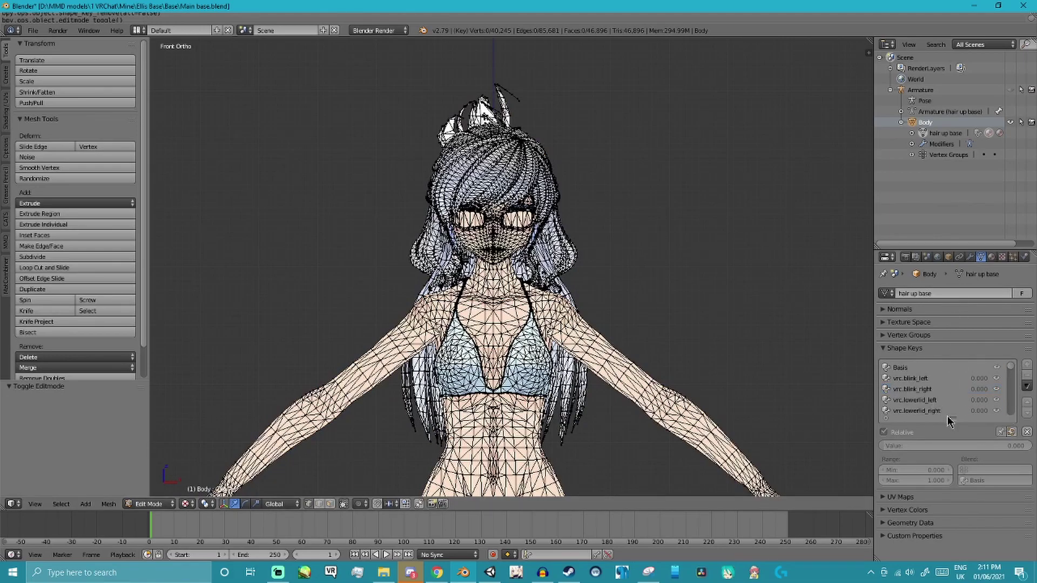
scroll(791, 389, up, 2)
scroll(511, 266, down, 1)
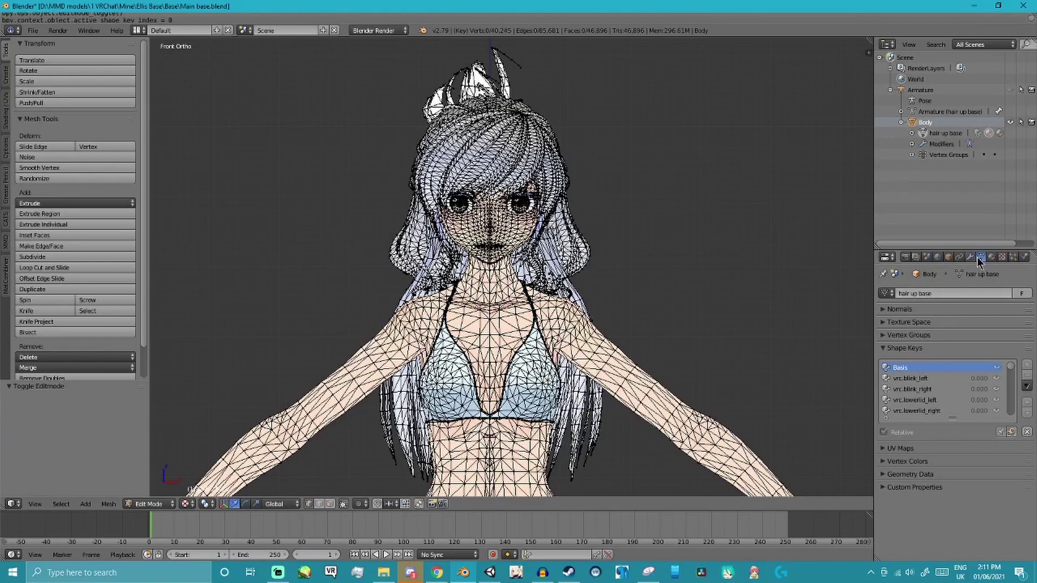
Select all faces using the Hair_Strands material and separate them from Body into their own object
click(993, 257)
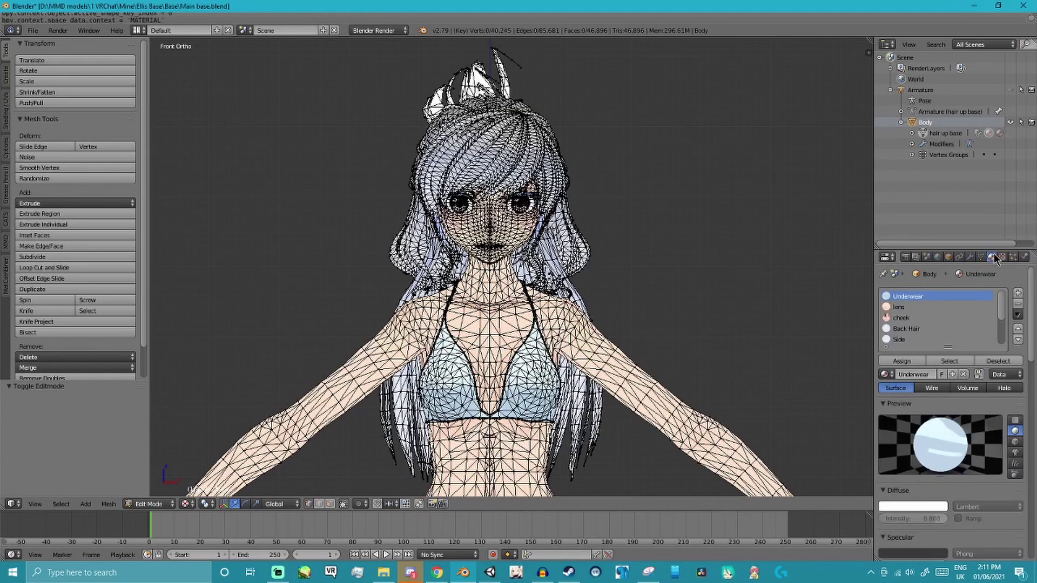
scroll(933, 310, down, 4)
middle_drag(713, 282, 602, 273)
scroll(578, 282, up, 1)
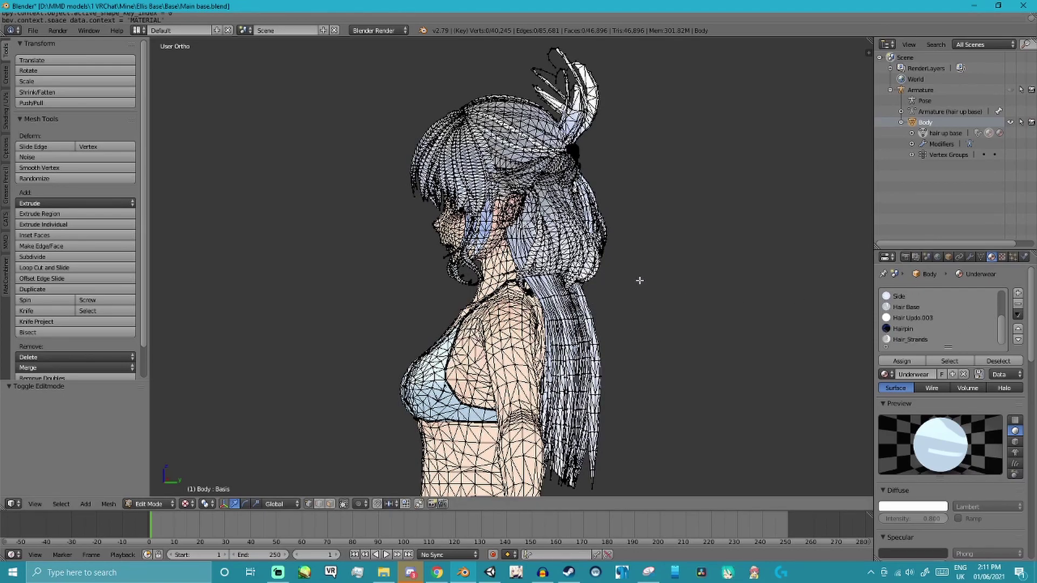
click(887, 340)
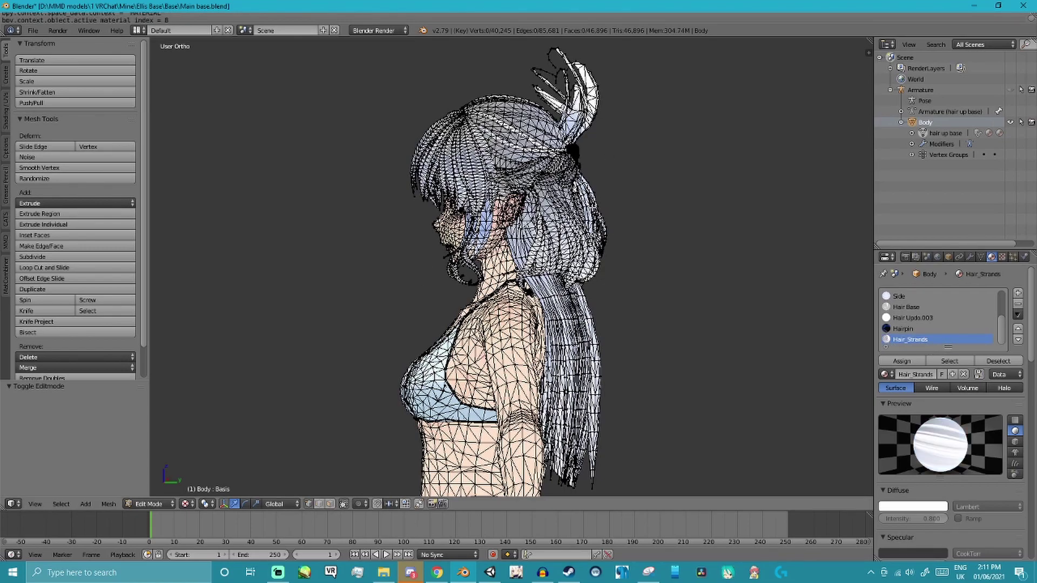
click(949, 360)
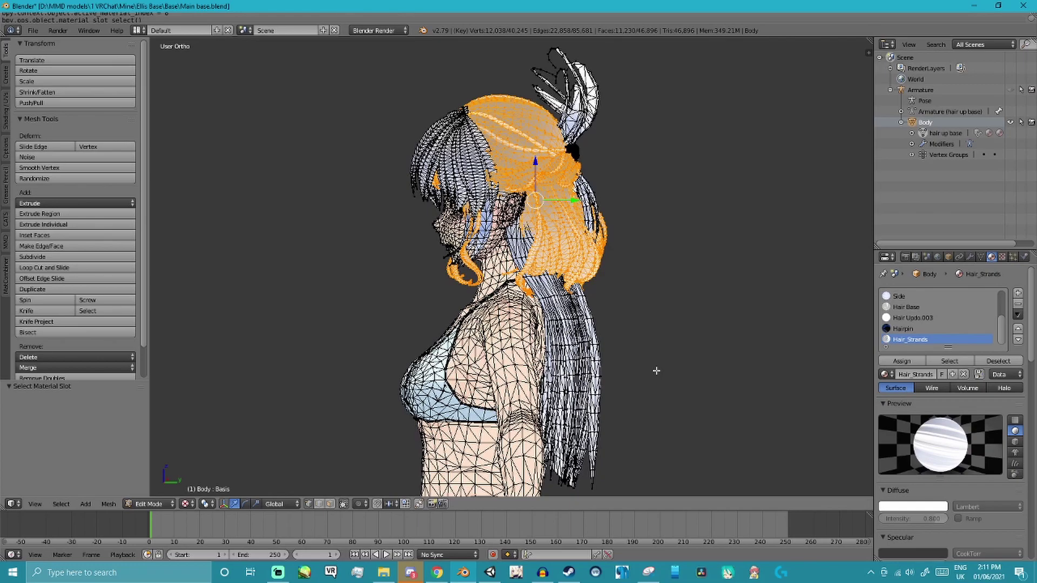
key(p)
click(657, 370)
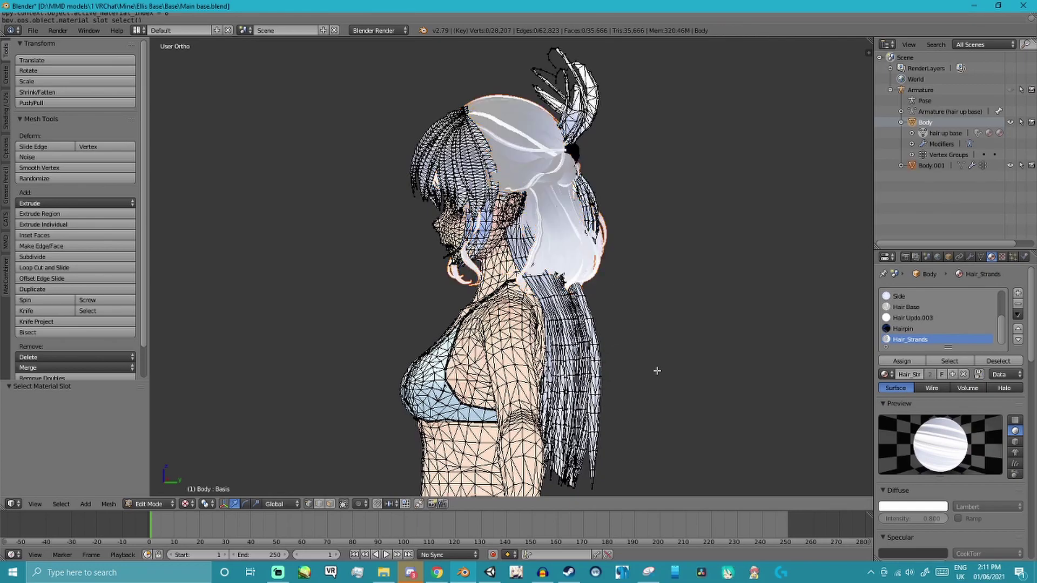
Toggle the separated hair object's visibility to identify it and rename it Short hair
middle_drag(664, 338, 631, 330)
click(1009, 165)
click(1010, 167)
double_click(933, 167)
text(SShort hair)
key(Return)
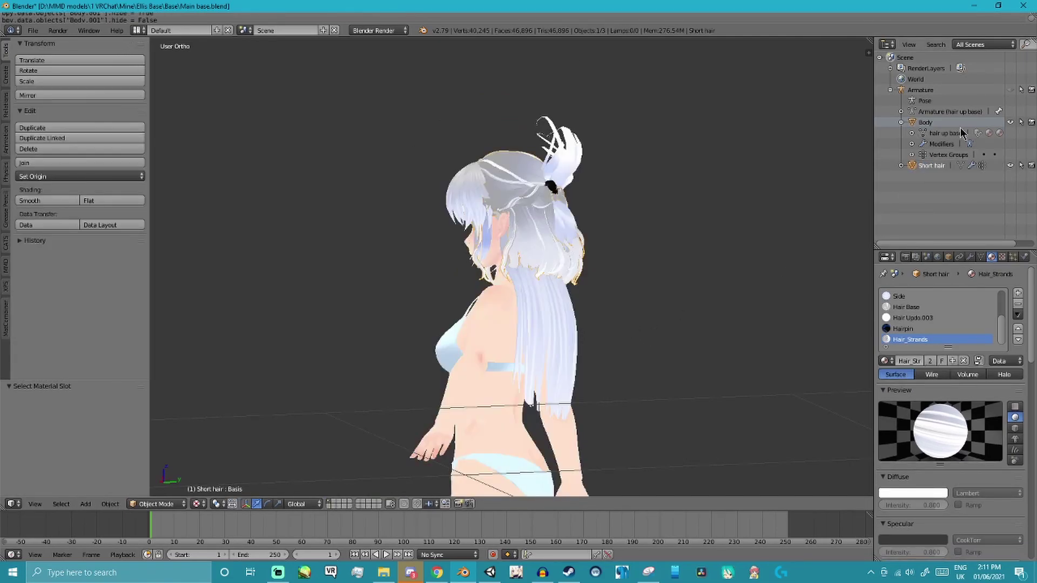
Make Body the active object, switch to the right side view and hide Short hair
click(921, 126)
scroll(564, 307, up, 2)
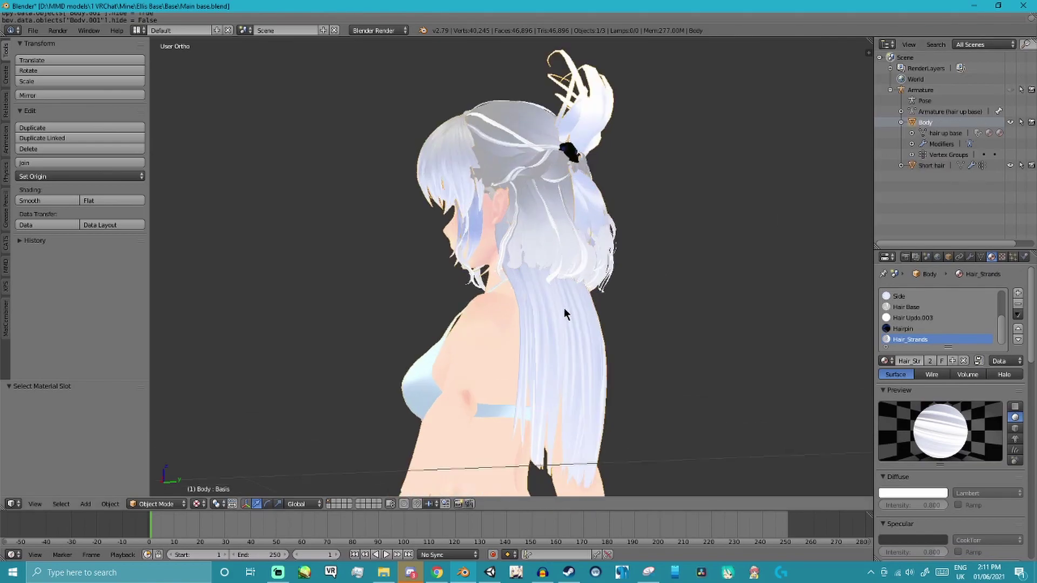
key(KP_1)
key(KP_3)
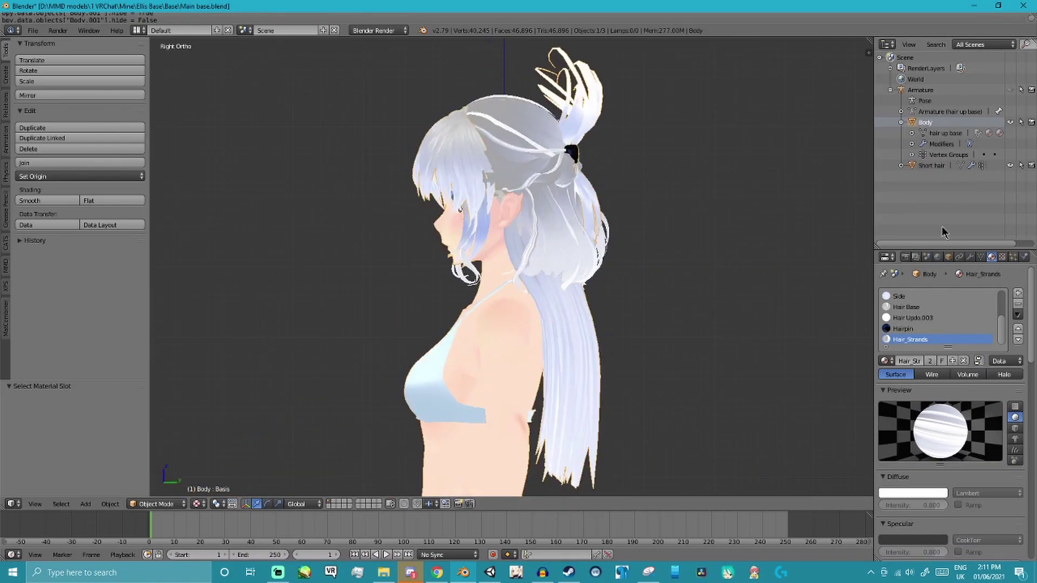
click(1009, 166)
scroll(592, 378, down, 1)
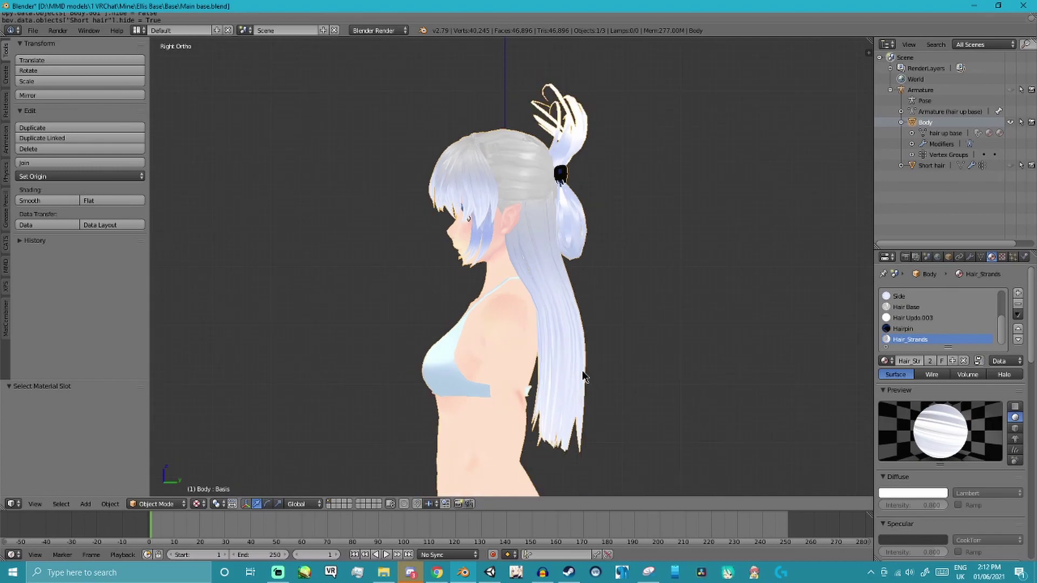
In Edit Mode, select Body's faces using the Hairpin, Hair Updo.003 and Hair Base materials and separate them into their own object
click(156, 503)
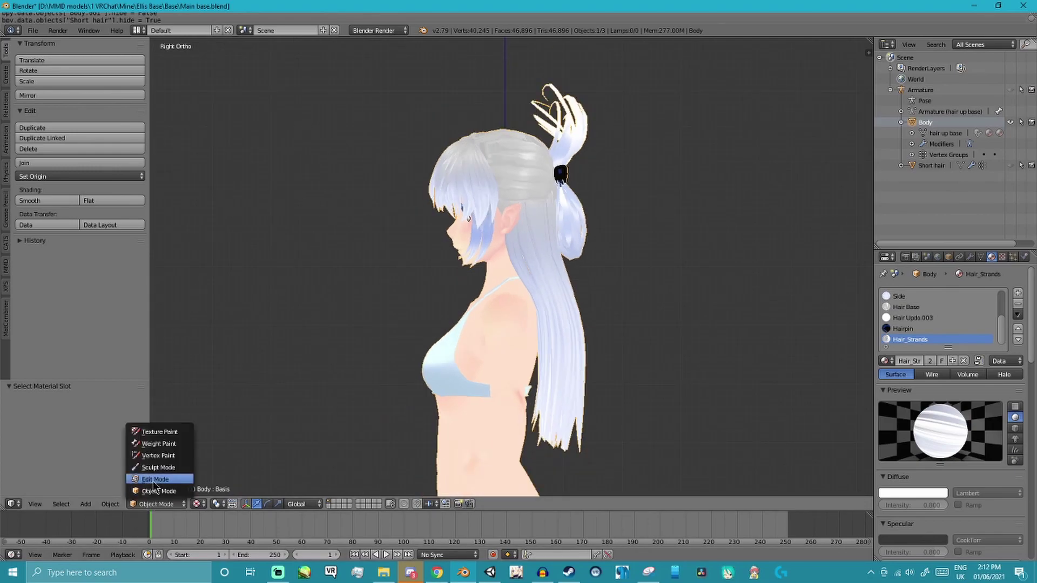
click(155, 480)
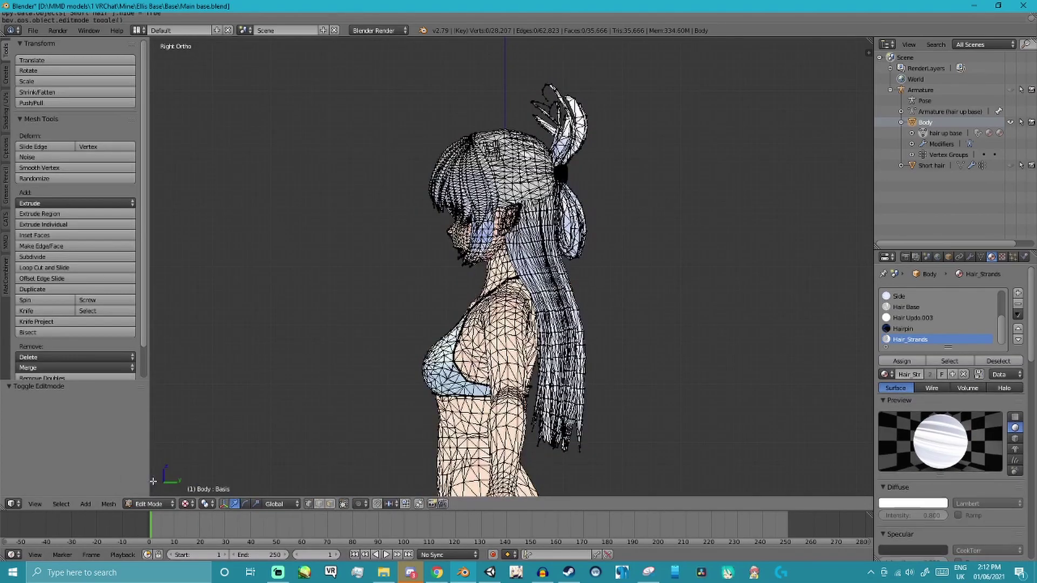
click(918, 329)
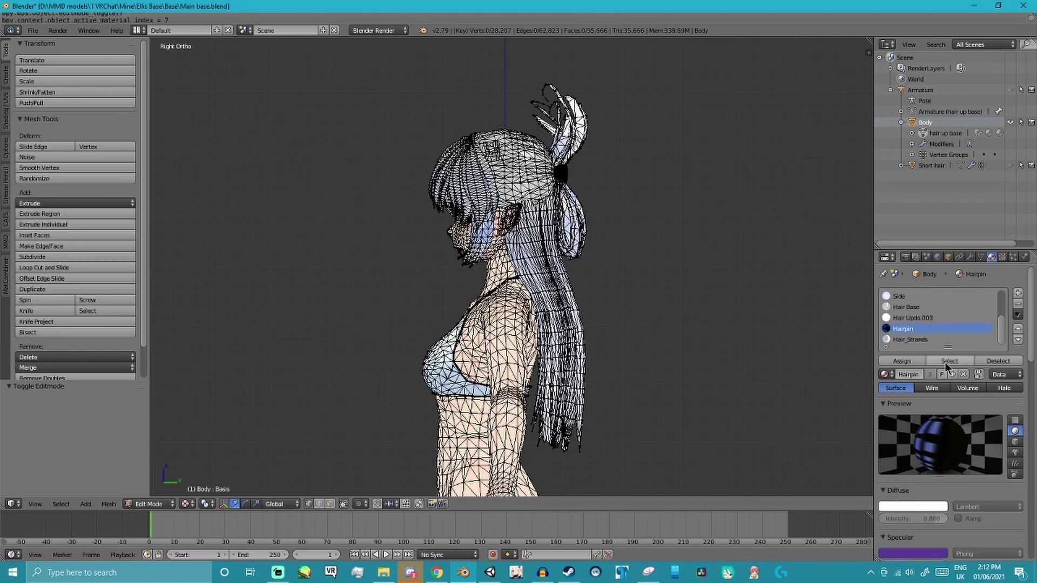
click(949, 361)
click(918, 319)
click(949, 361)
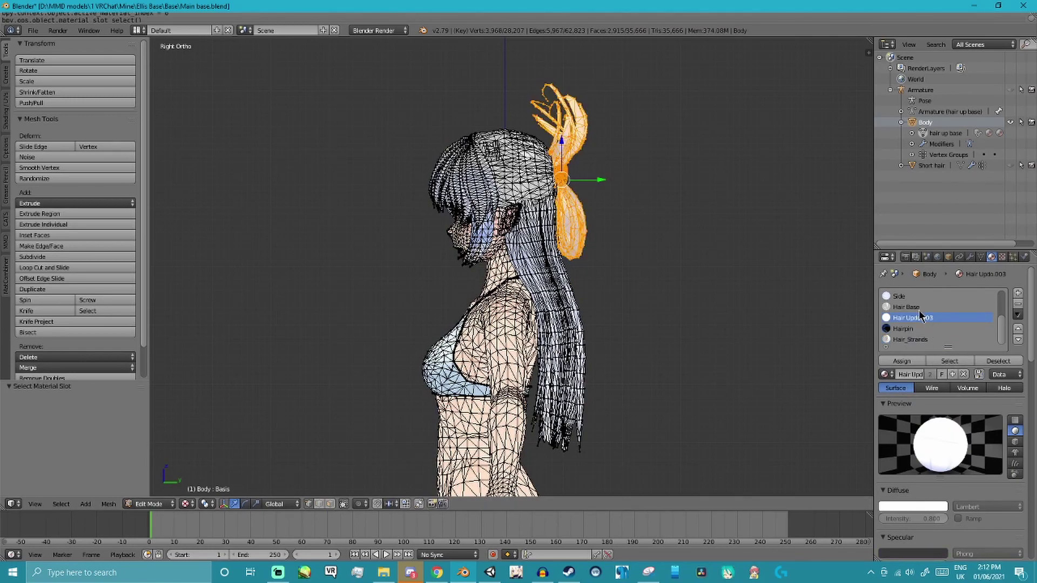
click(912, 307)
click(950, 361)
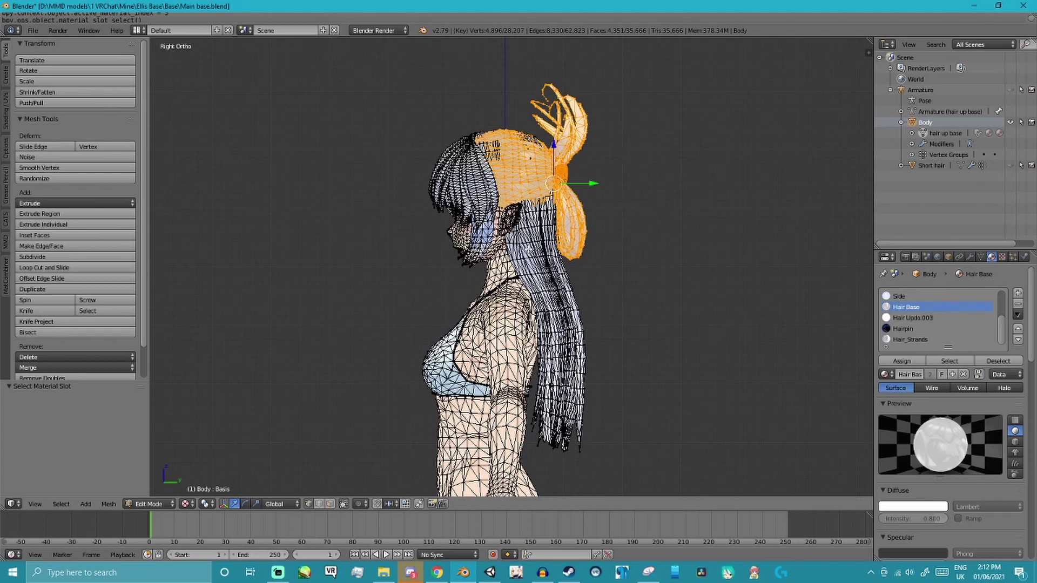
key(p)
click(507, 246)
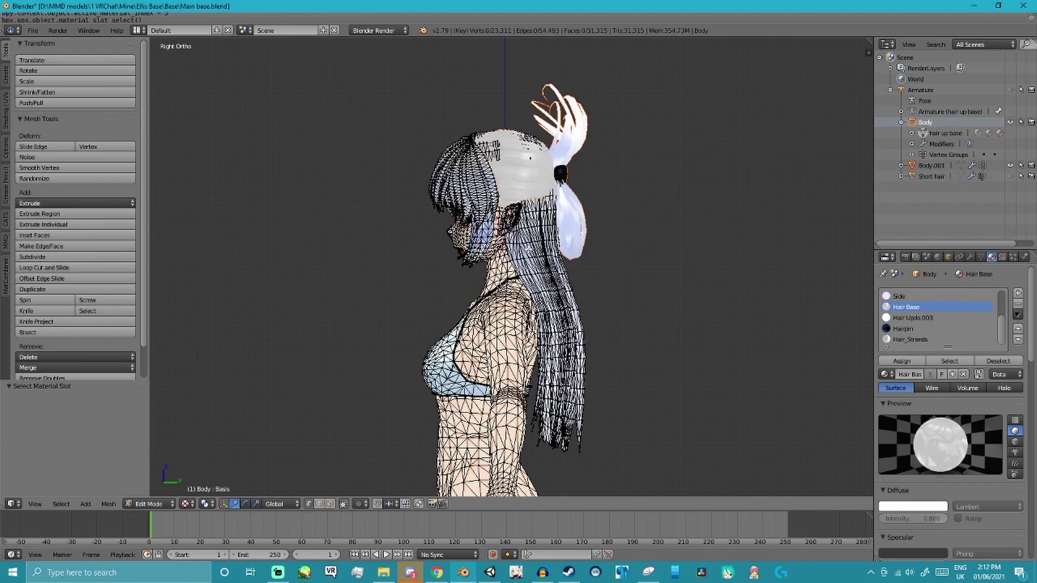
Rename the newly separated hair object Bun and hide it
double_click(939, 166)
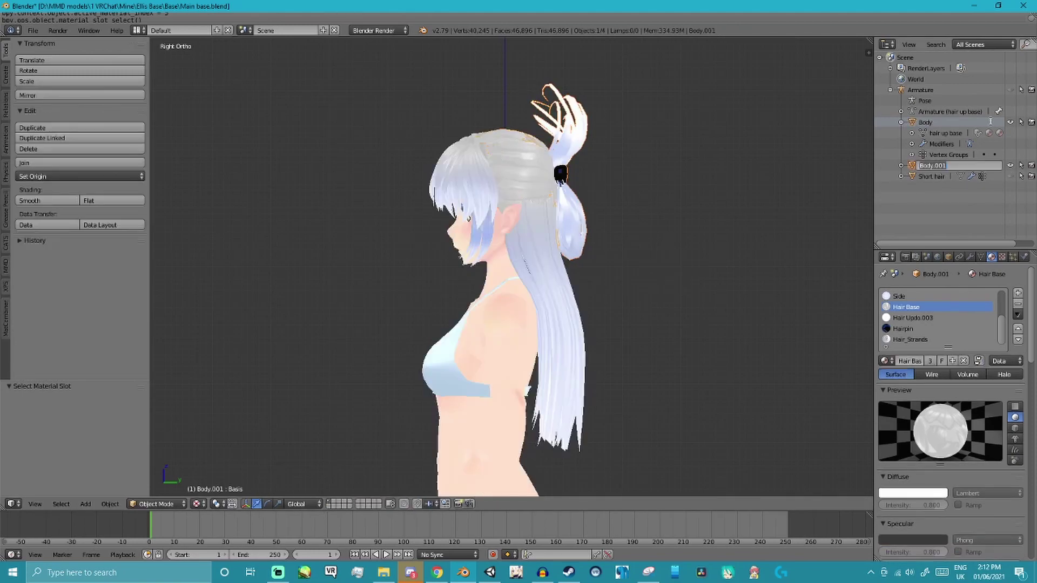
text(Bun)
key(Return)
click(1010, 165)
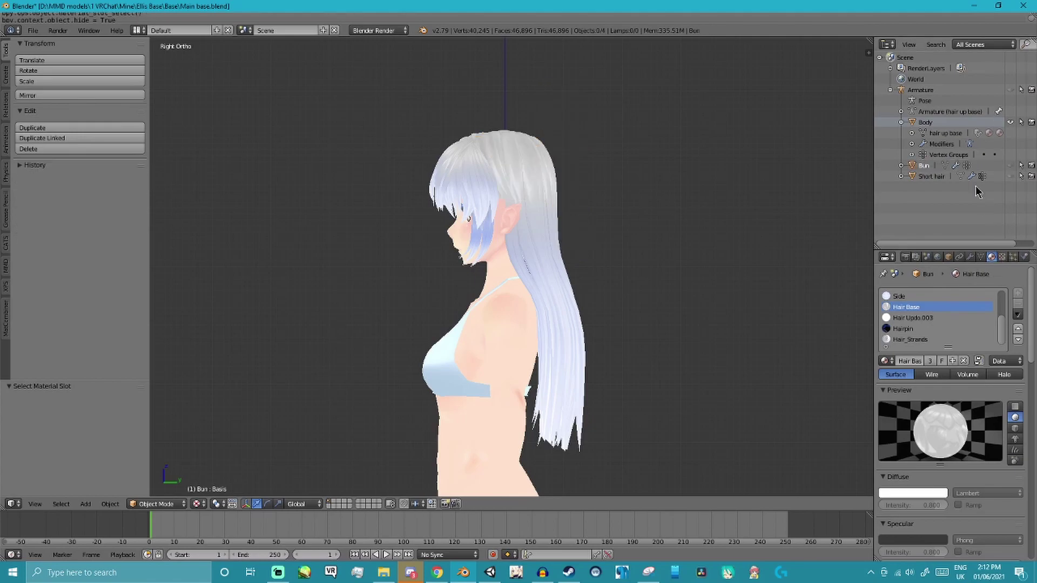
Make Body the active object, enter Edit Mode and set the viewport shading to Wireframe
scroll(918, 324, up, 2)
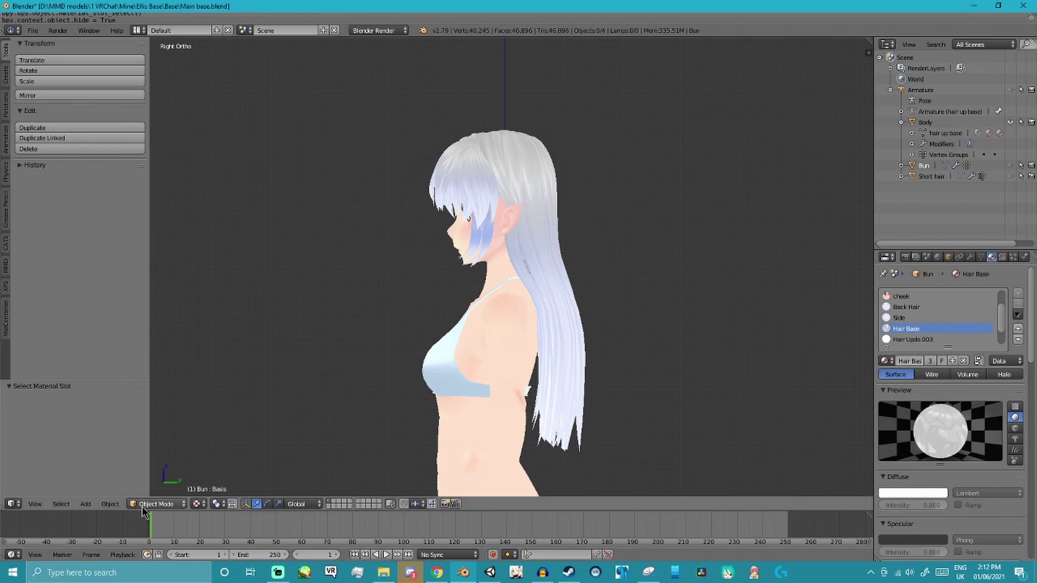
click(925, 123)
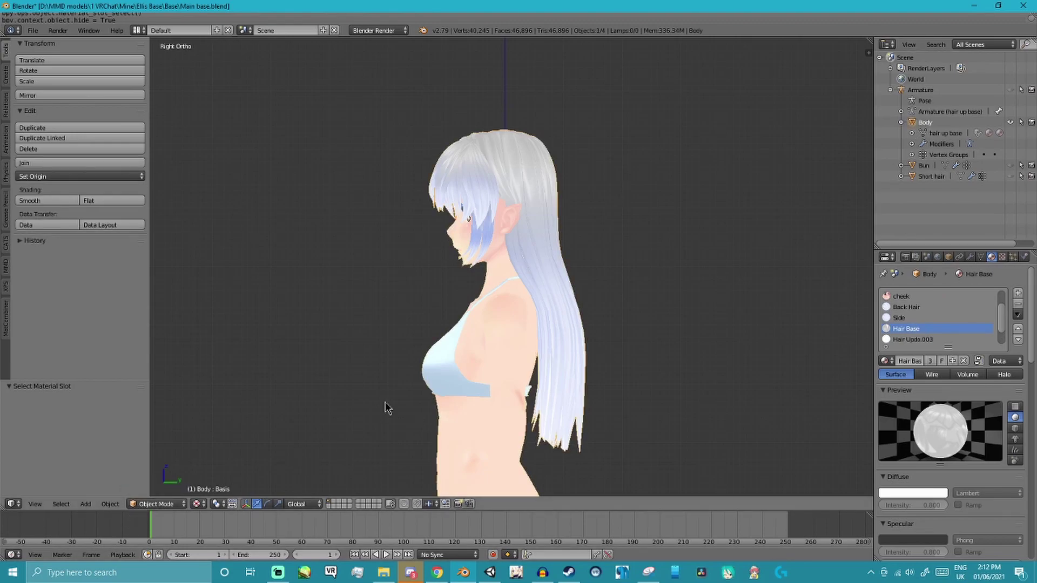
click(160, 503)
click(162, 479)
scroll(194, 469, up, 3)
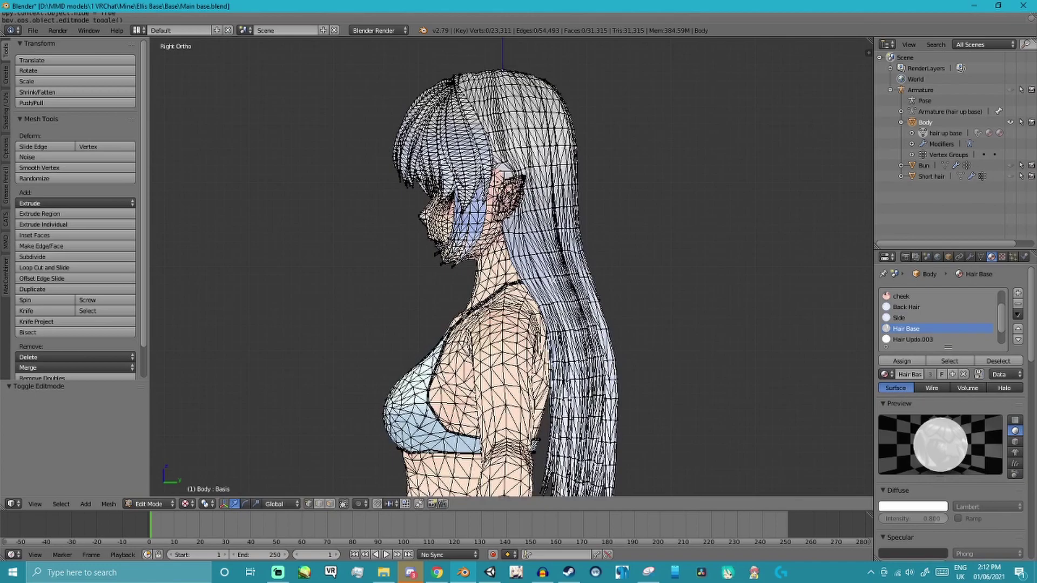
click(188, 503)
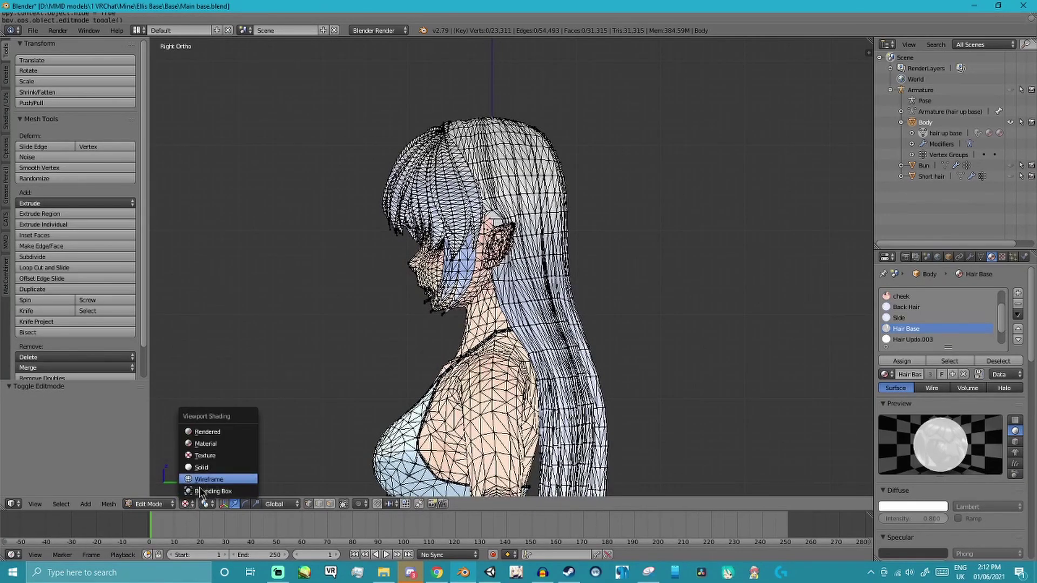
click(209, 479)
scroll(499, 309, down, 2)
scroll(499, 309, up, 5)
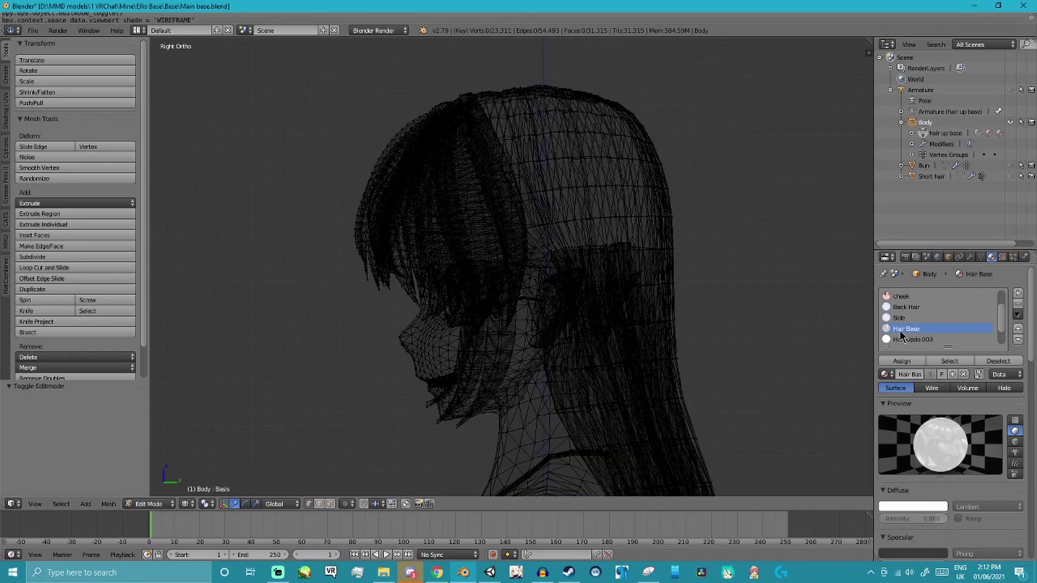
Select all faces of Body using the Back Hair material
click(911, 308)
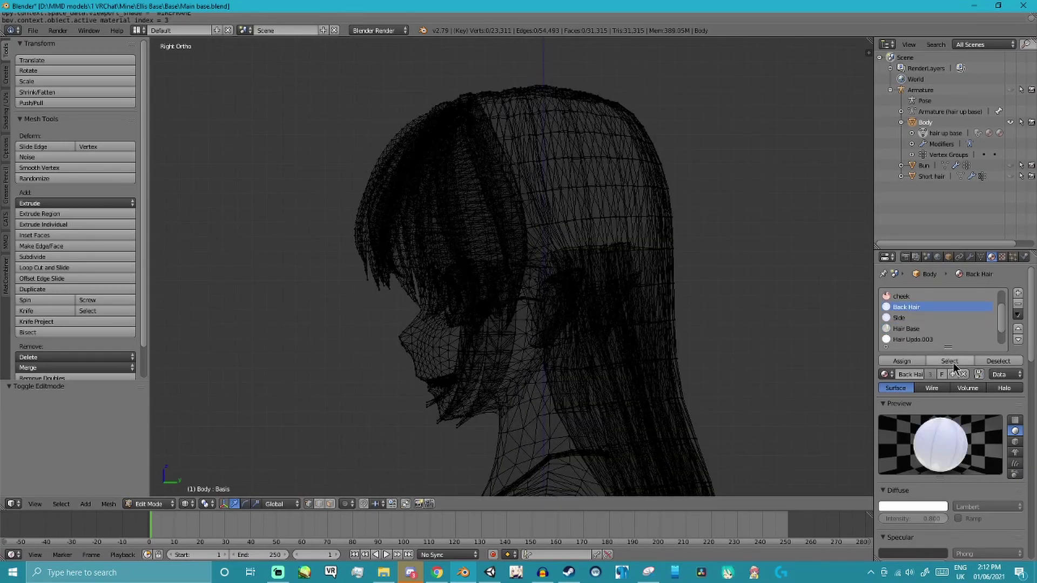
click(953, 362)
scroll(719, 371, down, 4)
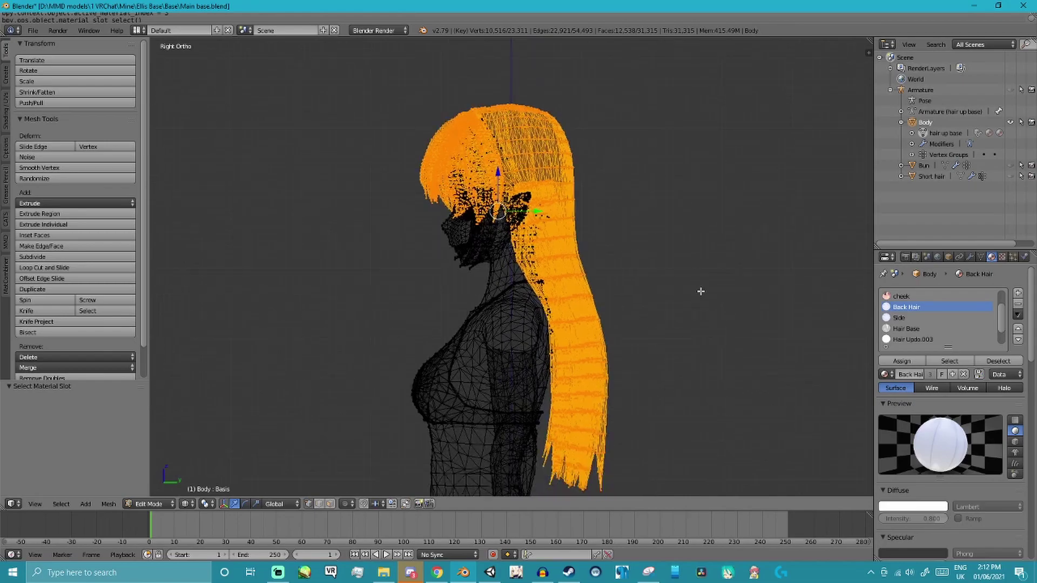
shift+middle_drag(701, 294, 670, 259)
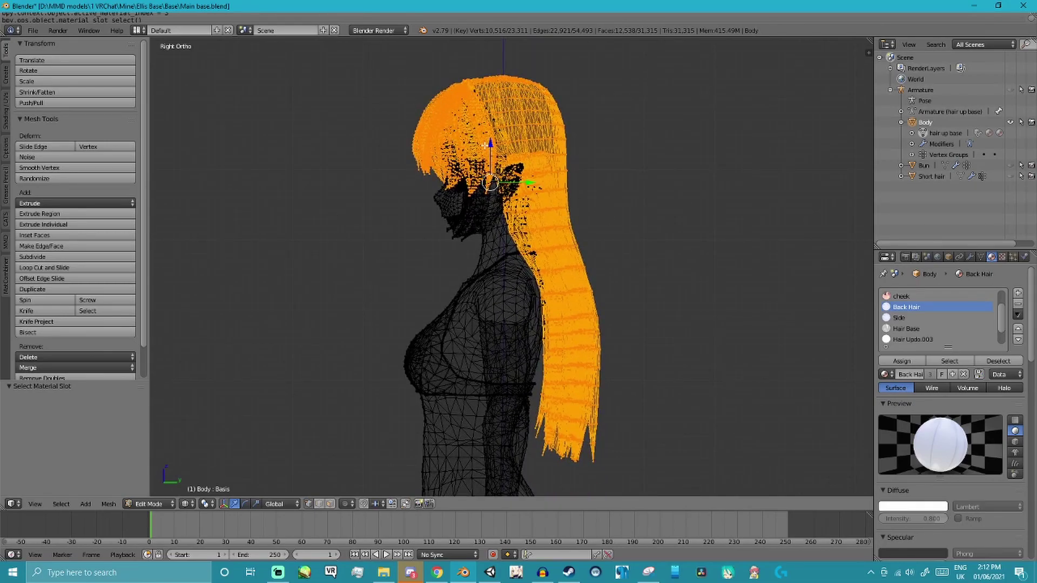
Deselect the linked hair strands around the ear, between the fringe and the back hair
scroll(486, 145, up, 7)
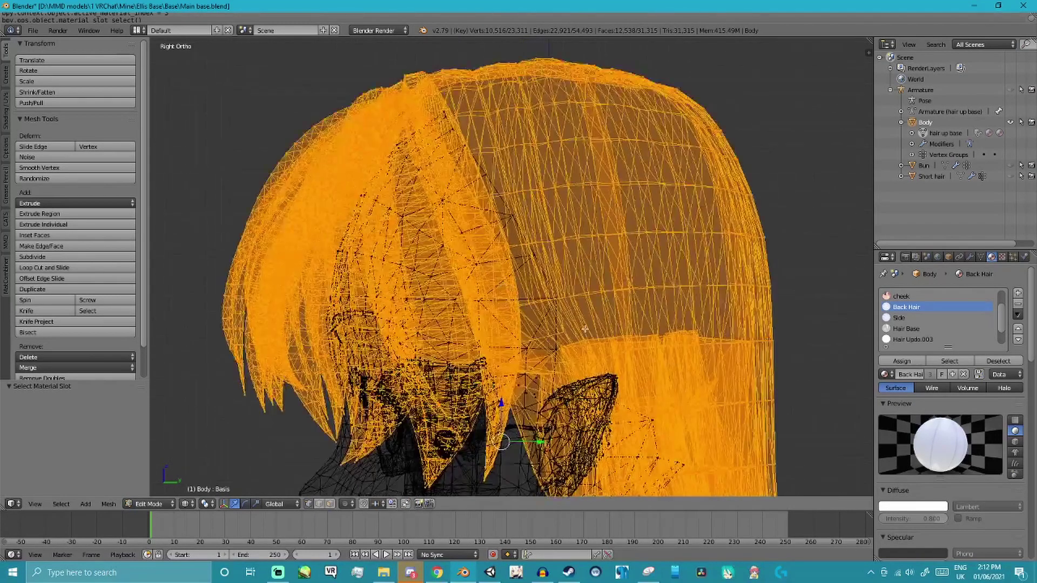
scroll(583, 320, up, 3)
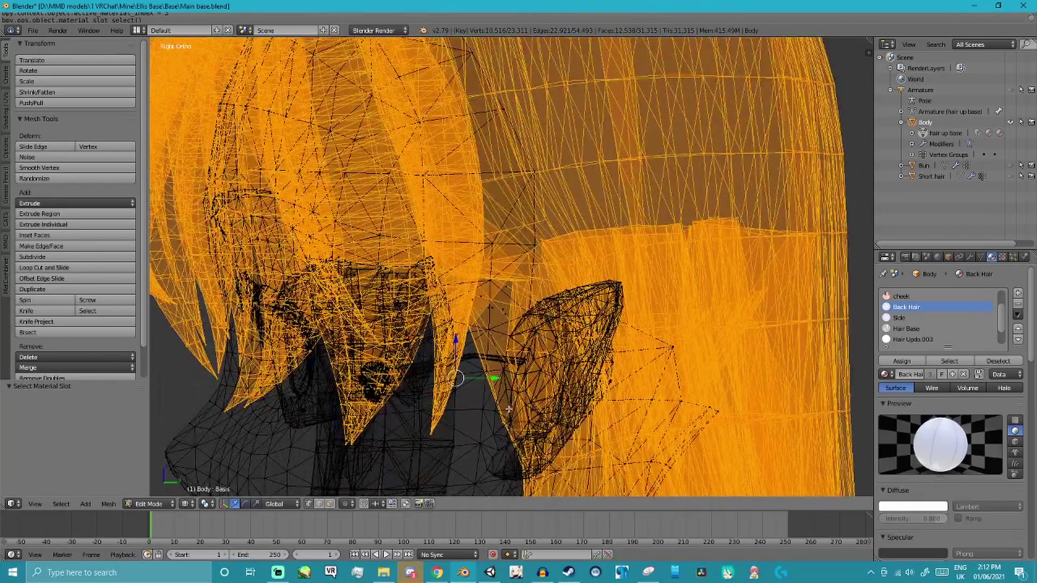
scroll(509, 398, up, 4)
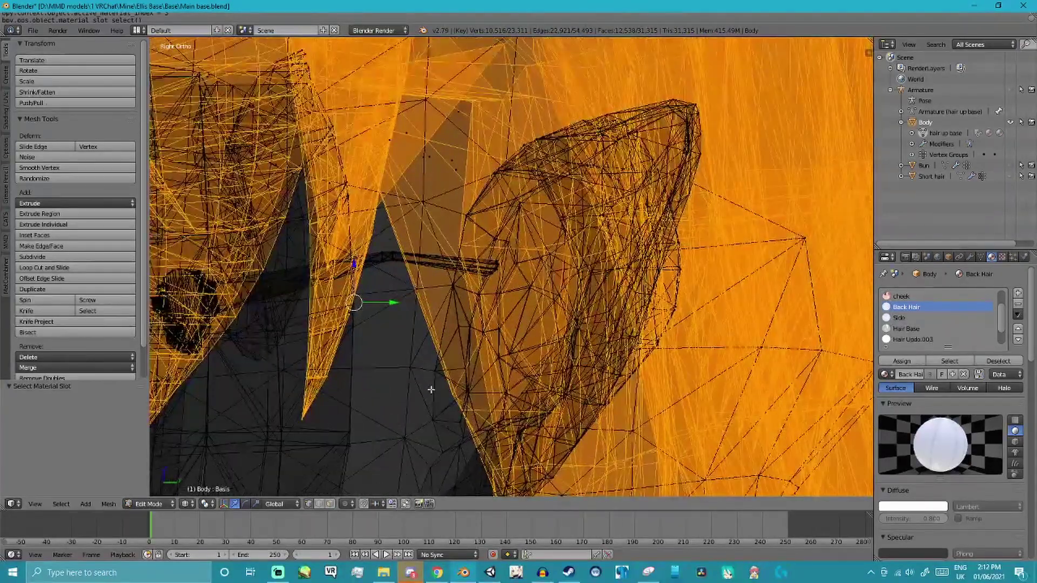
scroll(431, 389, down, 1)
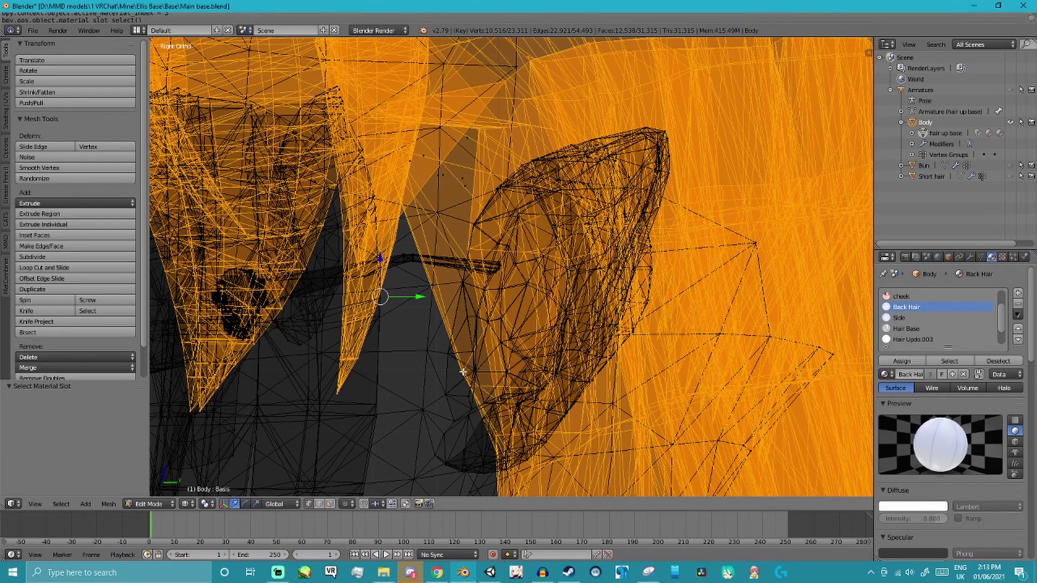
key(shift+l)
scroll(457, 296, down, 2)
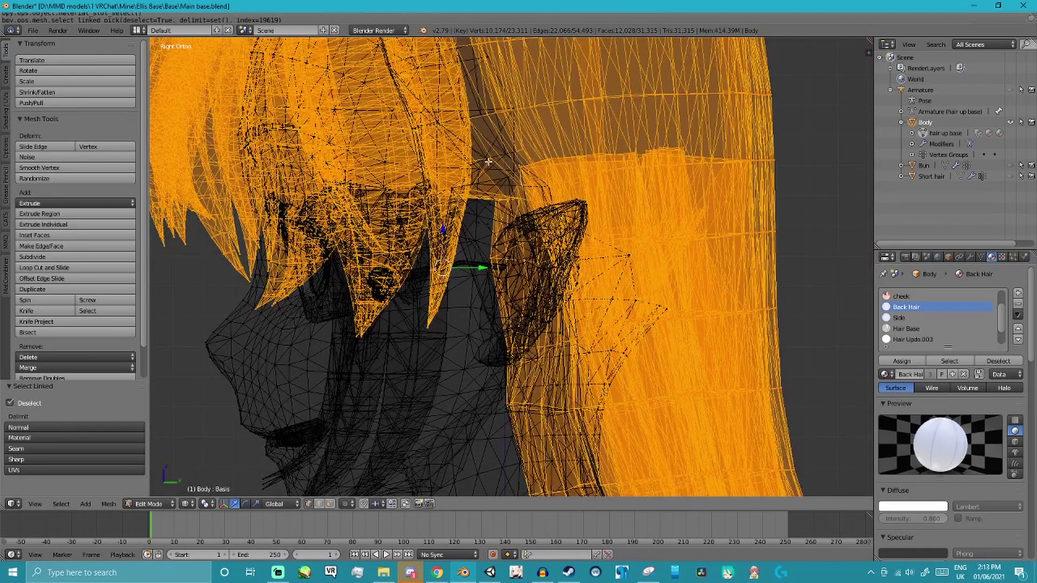
key(shift+l)
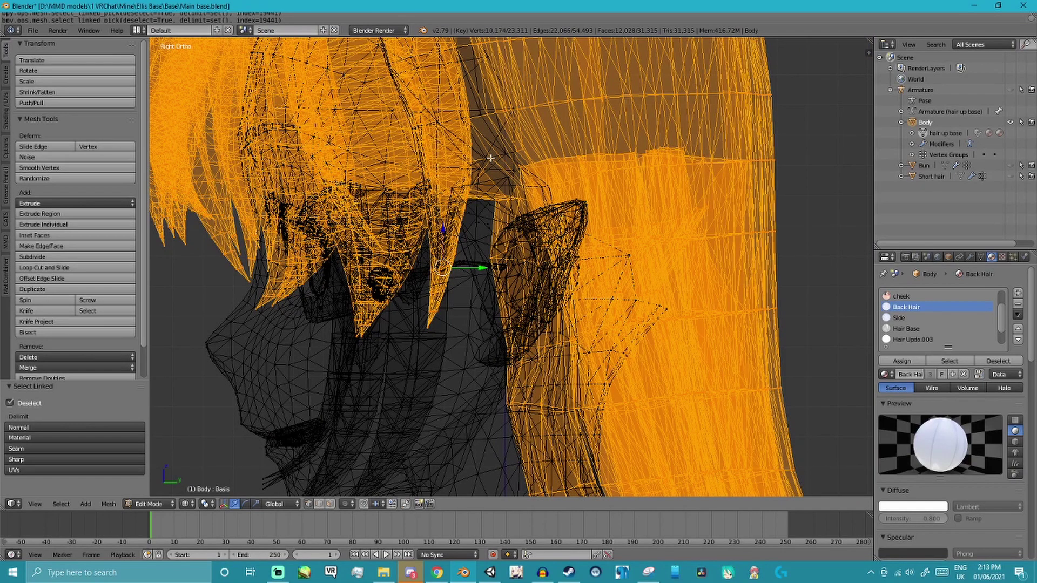
scroll(490, 158, up, 2)
key(shift+l)
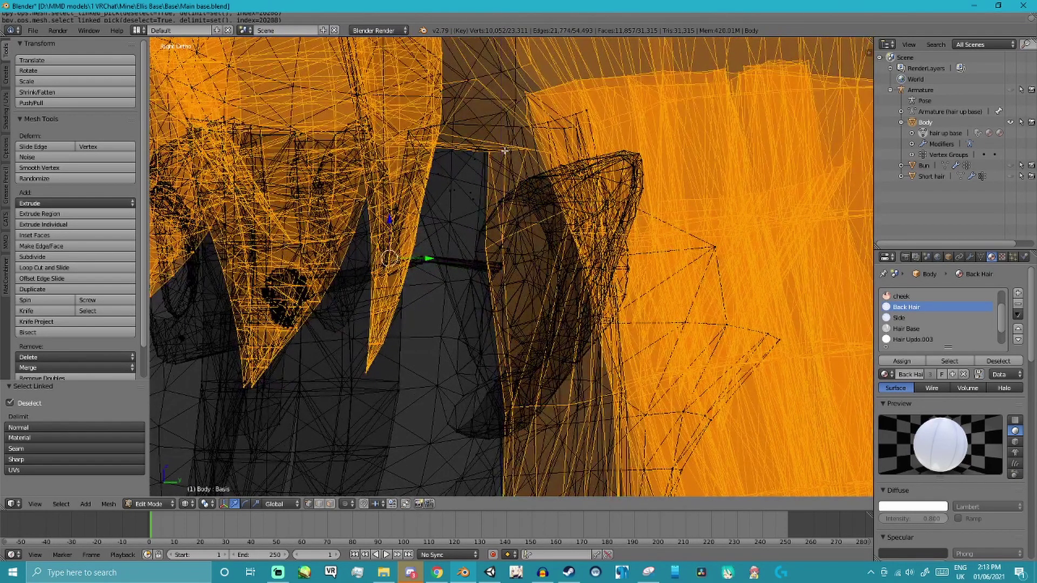
key(shift+l)
scroll(526, 153, down, 4)
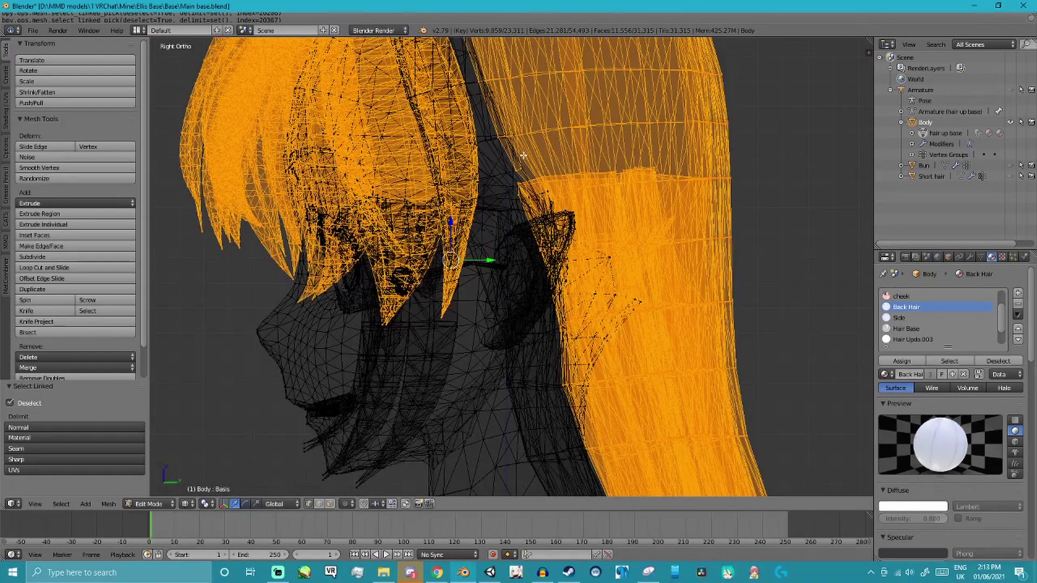
Deselect the hair over the crown and back of the head with Circle Select, keeping the fringe selected
scroll(517, 165, up, 4)
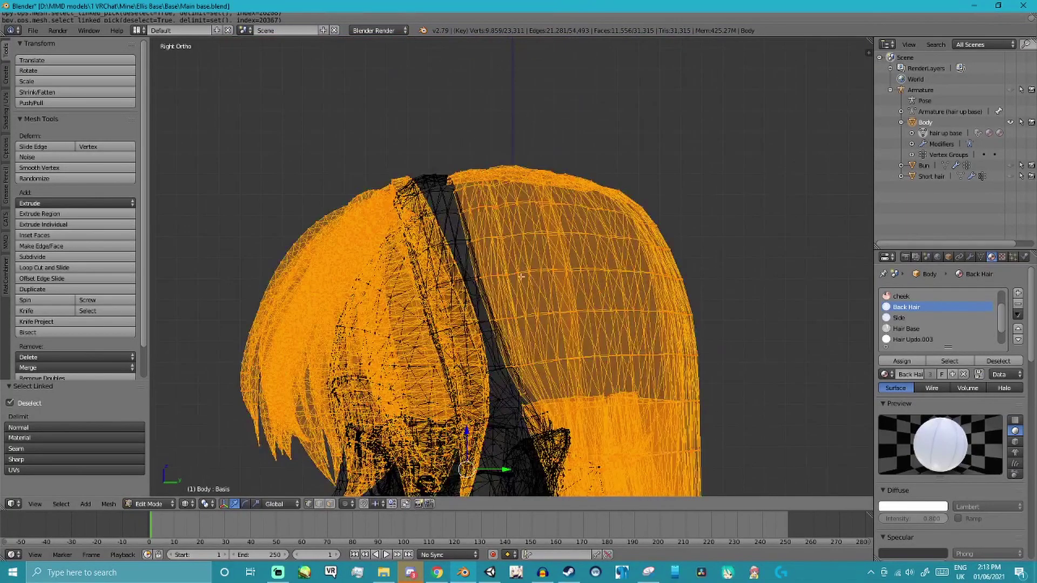
shift+middle_drag(552, 328, 537, 245)
scroll(537, 247, down, 3)
scroll(538, 247, up, 3)
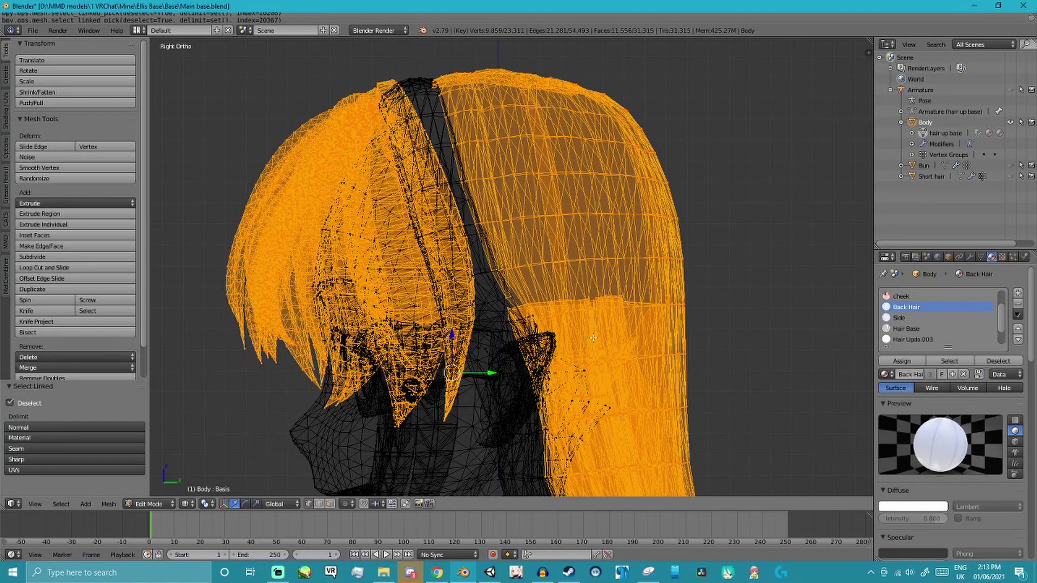
scroll(515, 301, down, 2)
shift+middle_drag(515, 301, 541, 333)
scroll(506, 168, down, 2)
scroll(534, 181, up, 1)
key(c)
mouse_move(519, 173)
middle_down()
mouse_move(475, 173)
mouse_move(477, 219)
mouse_move(495, 232)
mouse_move(519, 313)
mouse_move(578, 412)
mouse_move(580, 236)
middle_up()
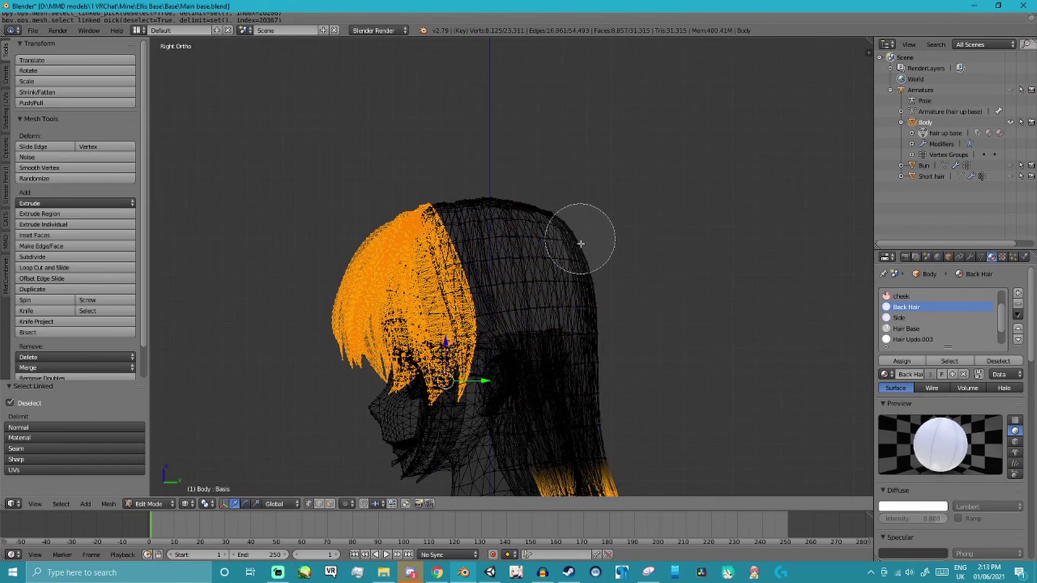
right_click(581, 236)
Deselect the remaining lower lengths of the long back hair with Circle Select
scroll(581, 238, down, 4)
mouse_move(614, 378)
shift+middle_down()
mouse_move(590, 161)
mouse_move(521, 220)
mouse_move(567, 308)
shift+middle_up()
scroll(589, 161, down, 1)
key(c)
right_click(567, 308)
scroll(502, 199, up, 3)
shift+middle_drag(502, 224, 527, 287)
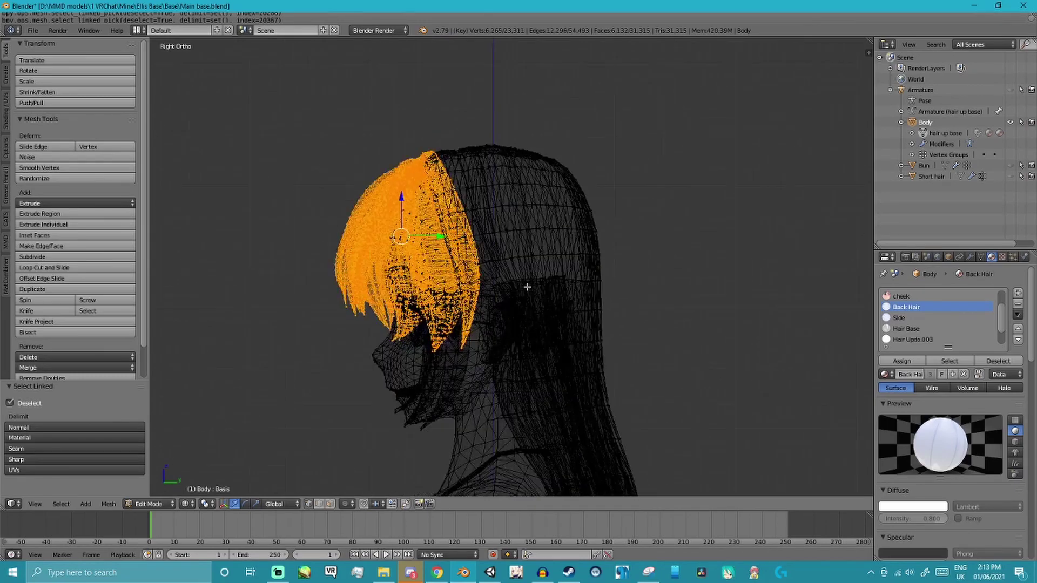
Examine the fringe selection from the front, the side and several angles around the head
scroll(529, 295, down, 1)
shift+middle_drag(569, 339, 744, 442)
scroll(551, 249, down, 4)
scroll(551, 249, up, 1)
scroll(552, 249, up, 2)
middle_drag(586, 355, 719, 317)
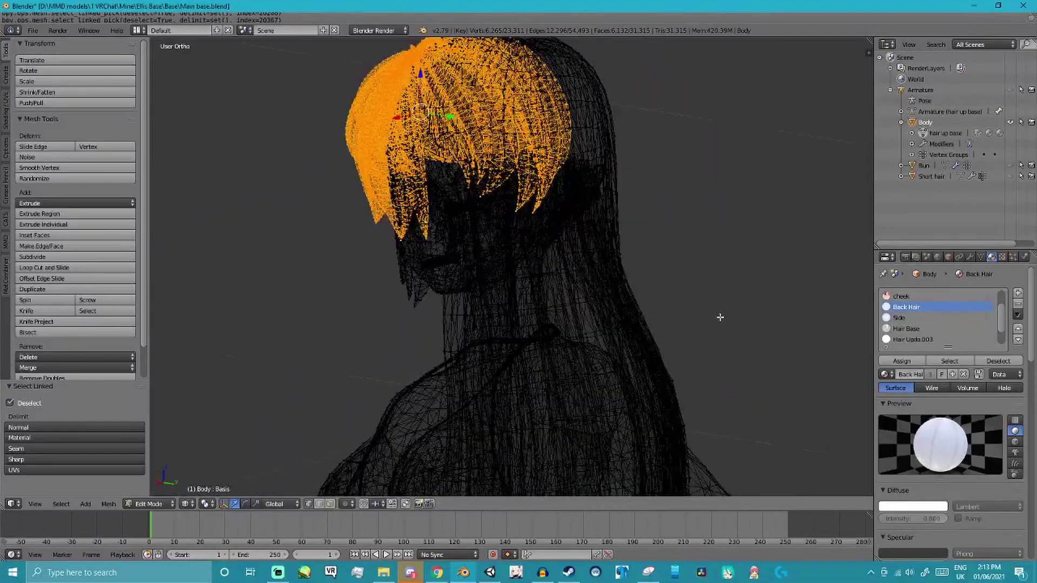
key(KP_3)
scroll(719, 316, down, 3)
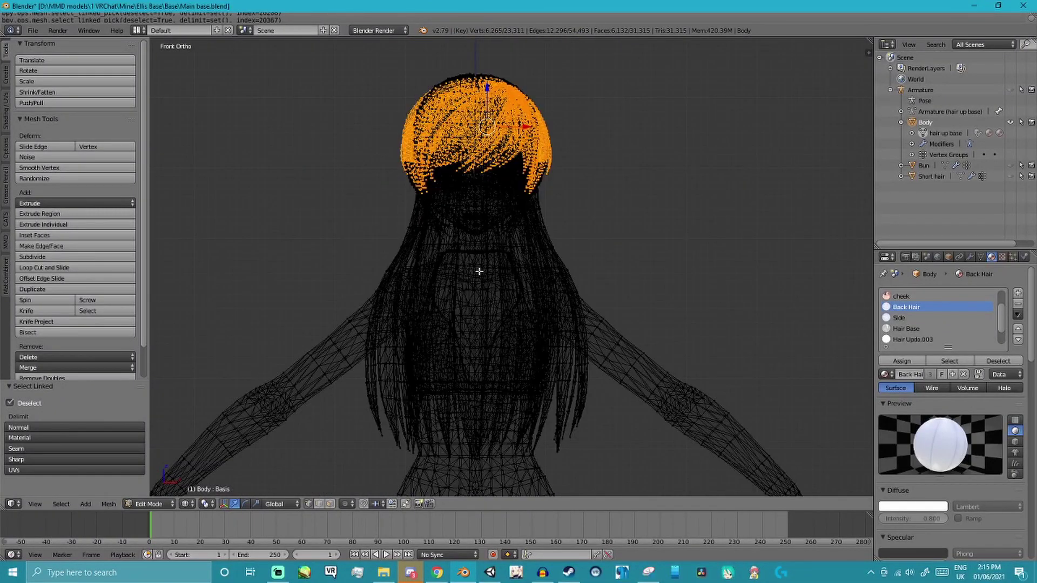
shift+middle_drag(479, 271, 514, 376)
scroll(512, 361, up, 3)
middle_drag(592, 359, 583, 399)
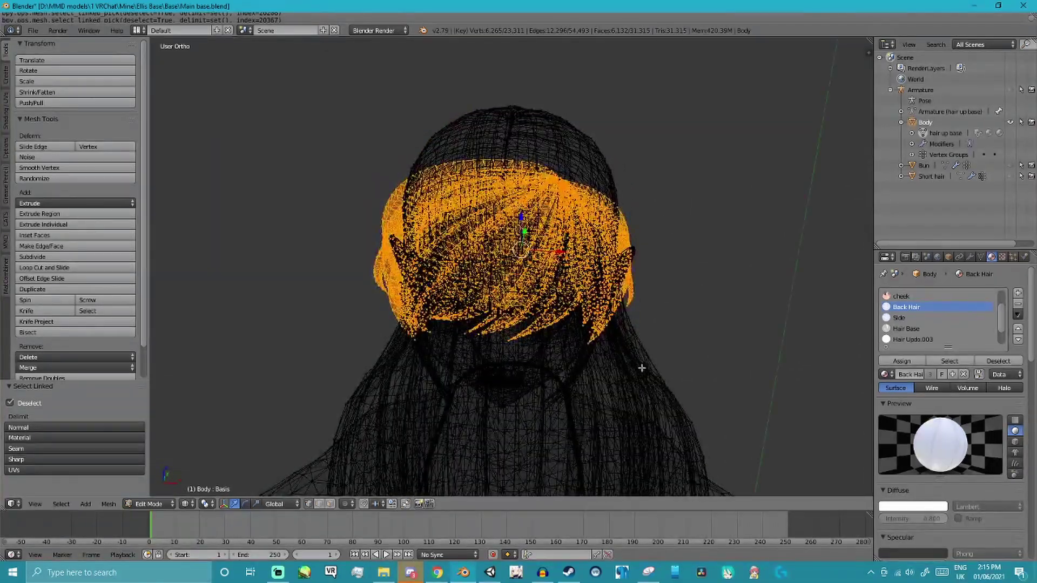
middle_drag(677, 364, 468, 265)
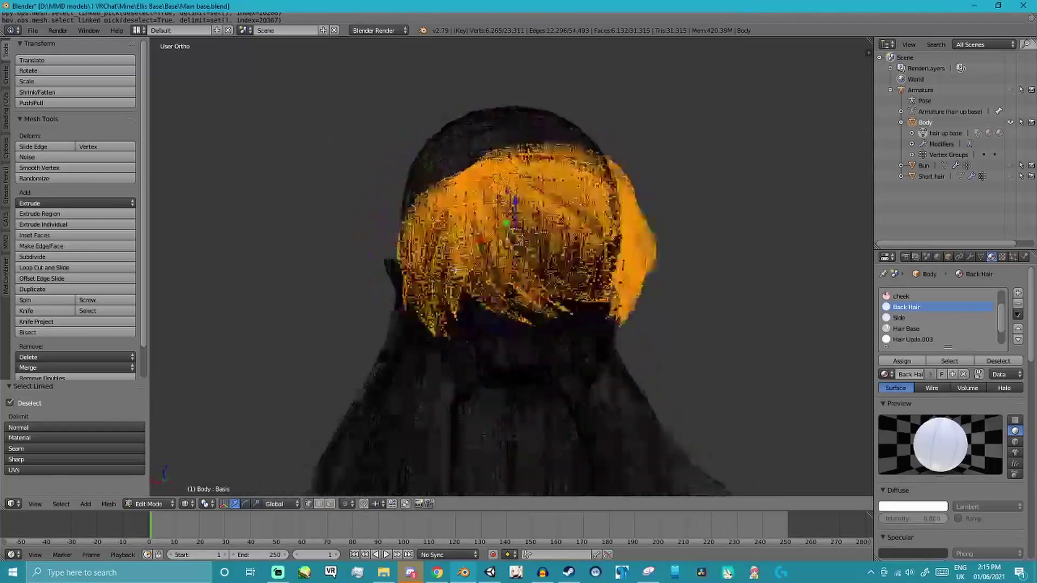
middle_drag(639, 291, 506, 304)
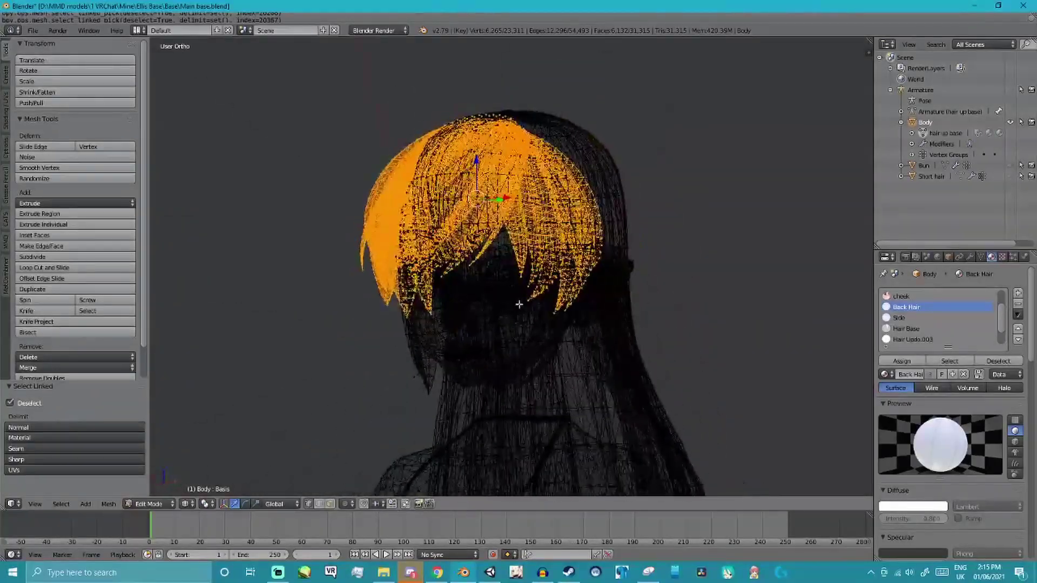
middle_drag(596, 353, 501, 338)
scroll(501, 338, up, 2)
shift+middle_drag(639, 272, 486, 299)
key(KP_1)
scroll(508, 294, down, 4)
key(KP_3)
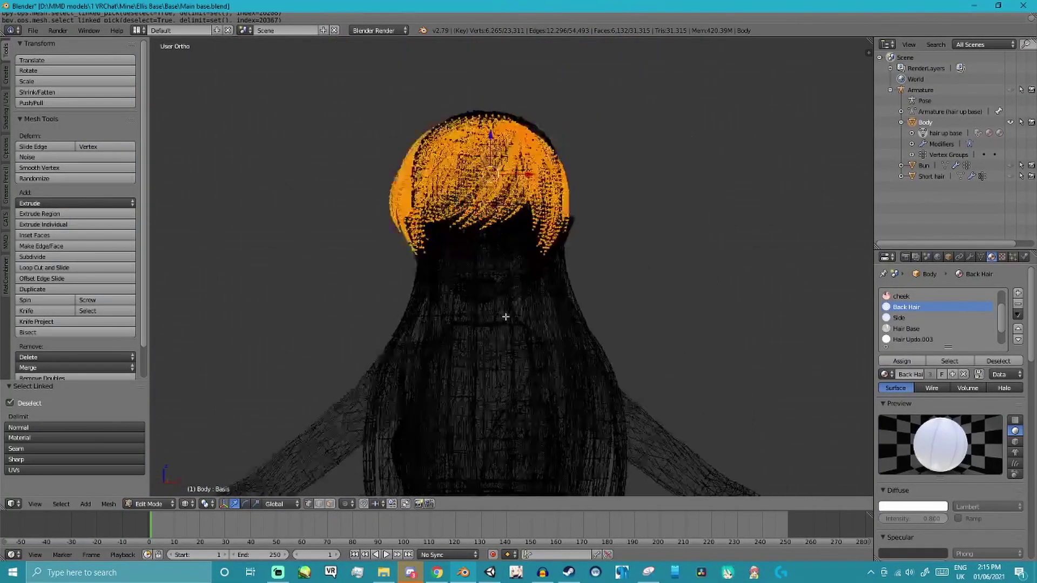
key(KP_1)
key(KP_3)
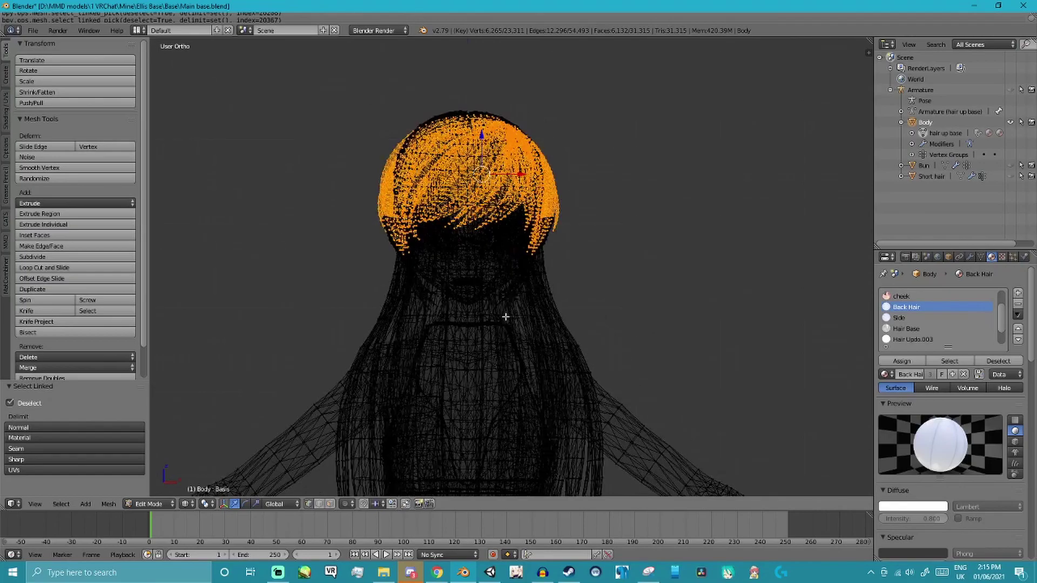
Compare the fringe selection in the front, back, right, left, top and bottom orthographic views
key(KP_1)
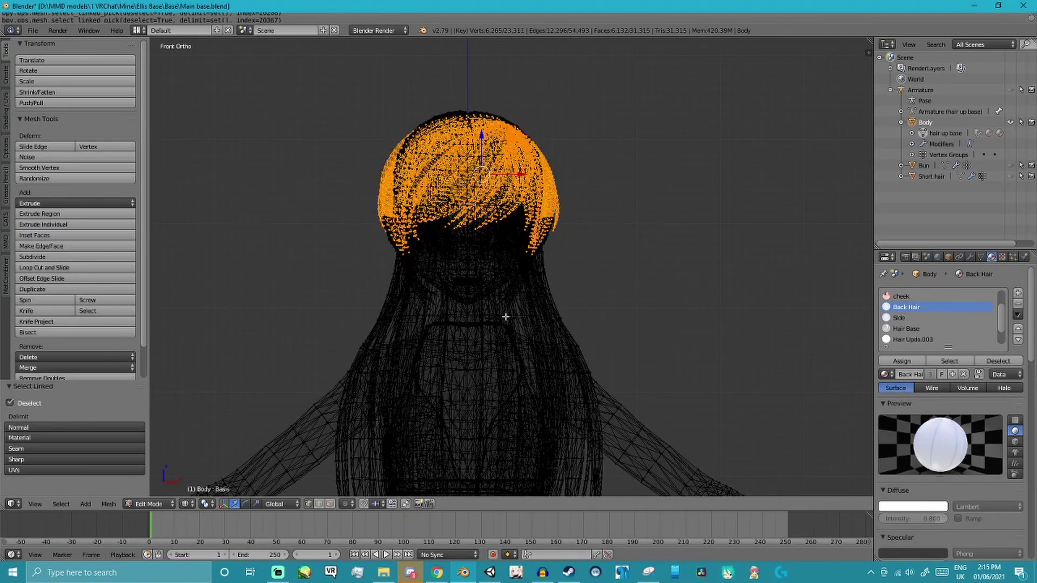
key(KP_3)
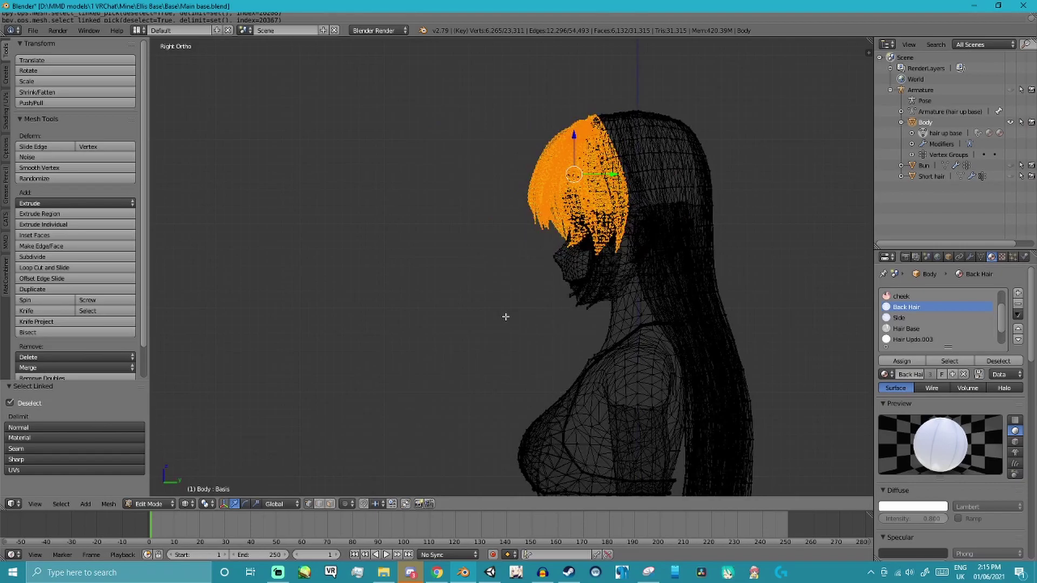
key(KP_7)
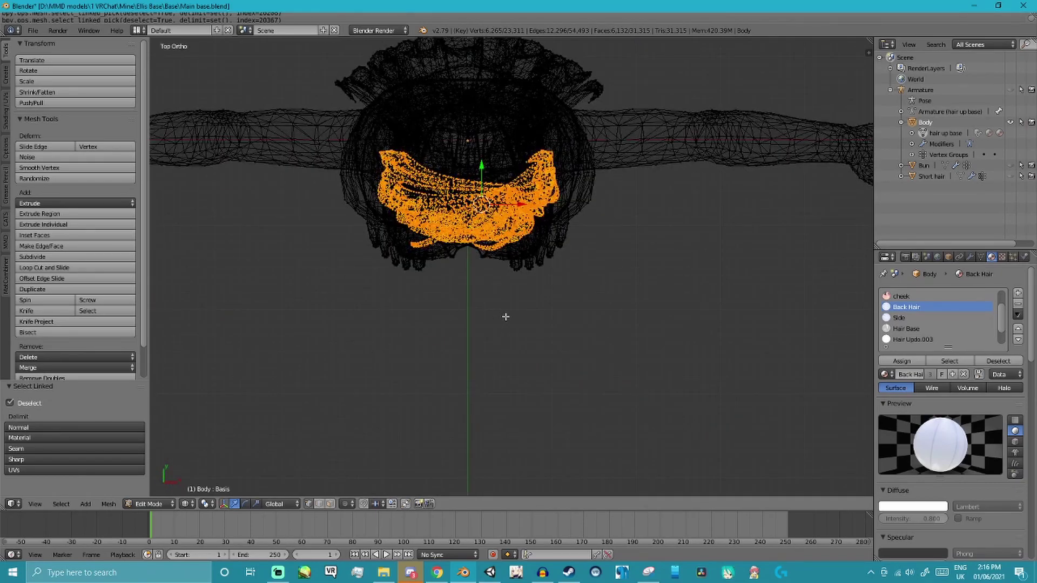
shift+middle_drag(570, 306, 557, 420)
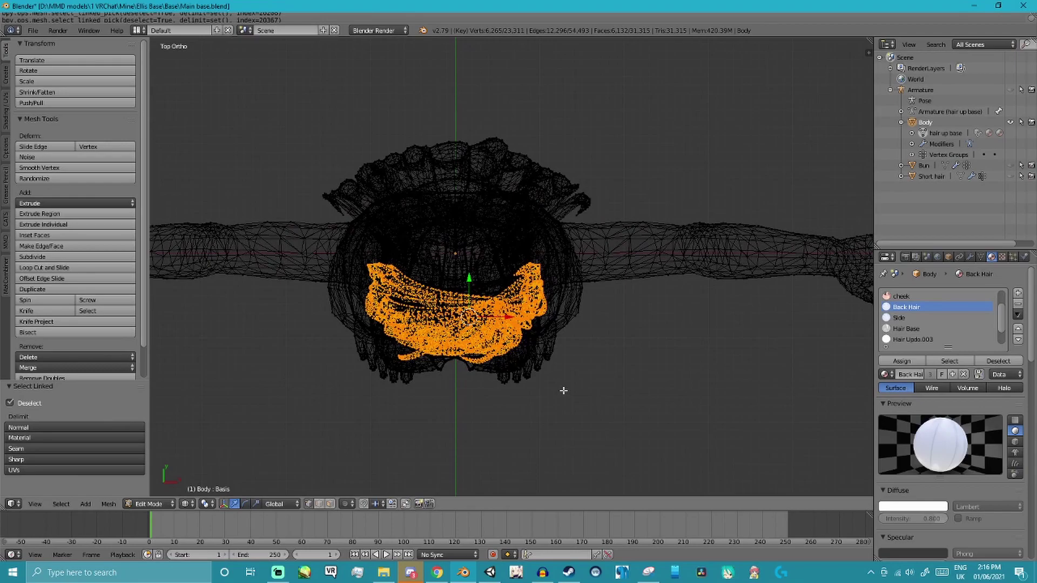
key(KP_5)
key(KP_5)
key(ctrl+KP_7)
key(KP_7)
key(ctrl+KP_7)
key(KP_7)
key(ctrl+KP_7)
key(KP_7)
key(ctrl+KP_7)
key(KP_7)
key(ctrl+KP_7)
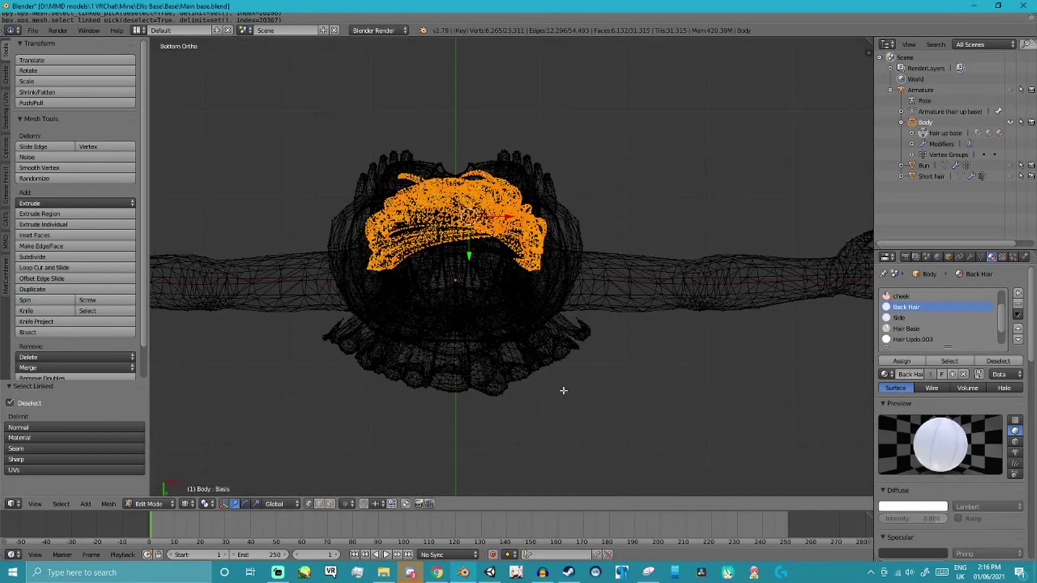
key(KP_7)
key(ctrl+KP_7)
key(KP_7)
key(KP_1)
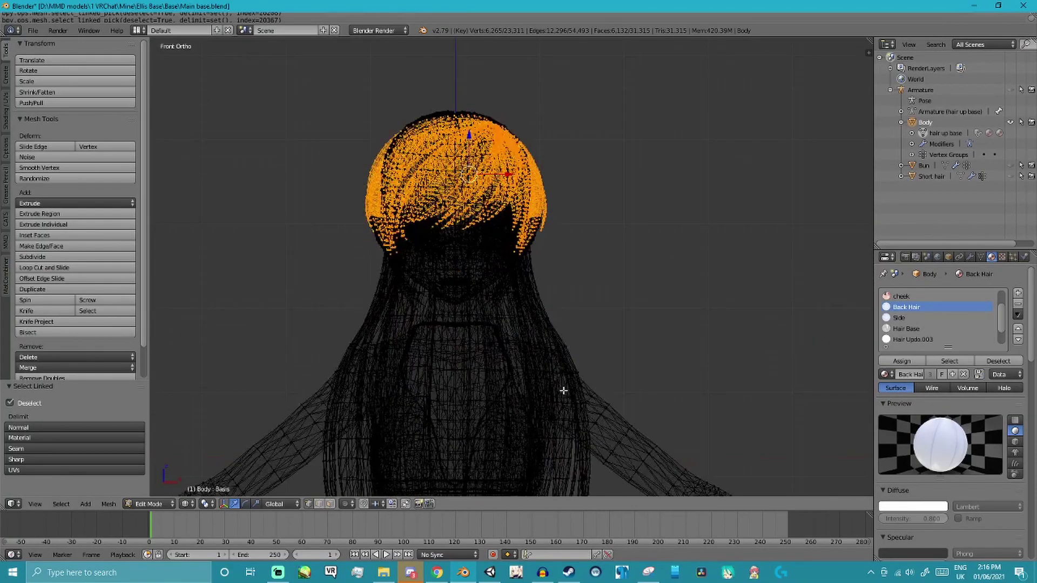
key(ctrl+KP_1)
key(KP_1)
key(KP_3)
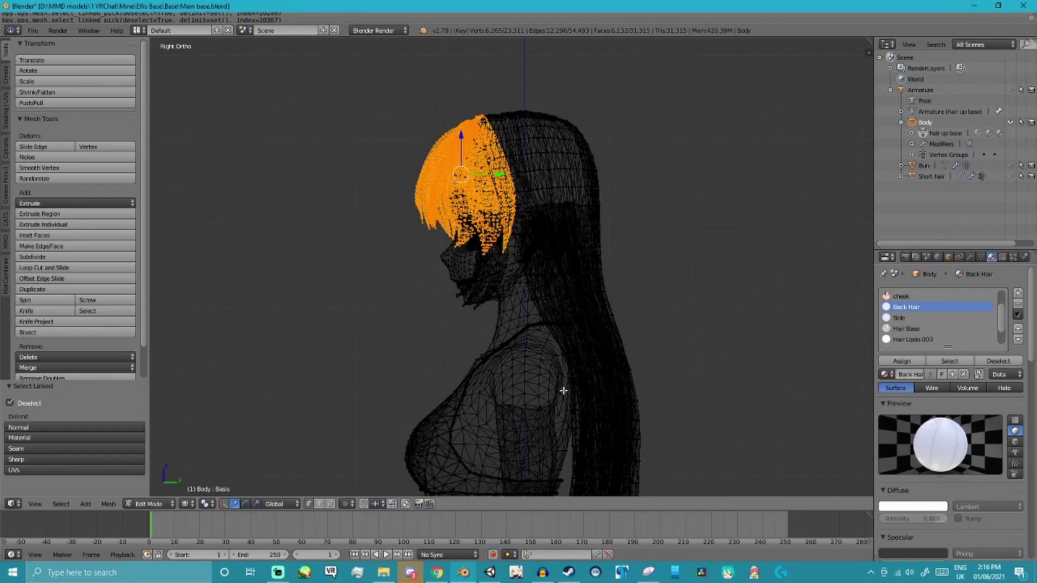
key(ctrl+KP_3)
key(KP_3)
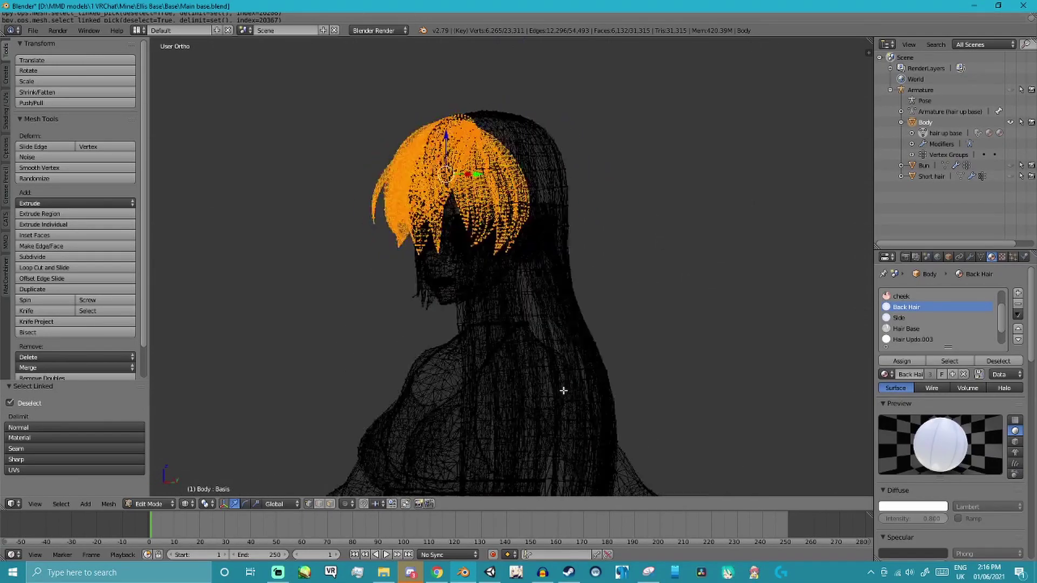
Inspect the fringe selection in perspective from around the head, and return to a close front orthographic view
scroll(581, 303, down, 2)
key(KP_1)
key(KP_5)
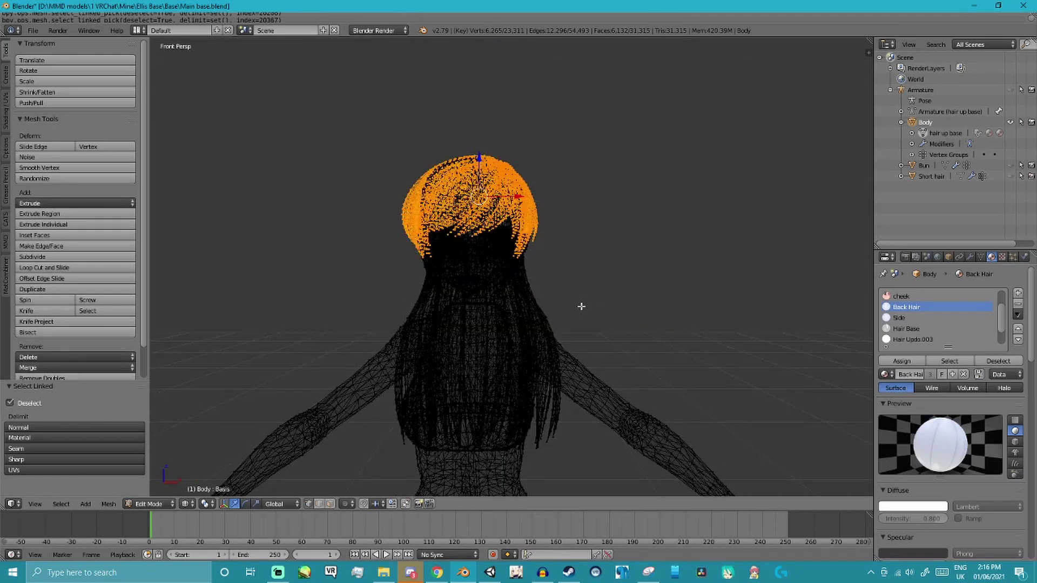
scroll(581, 306, up, 3)
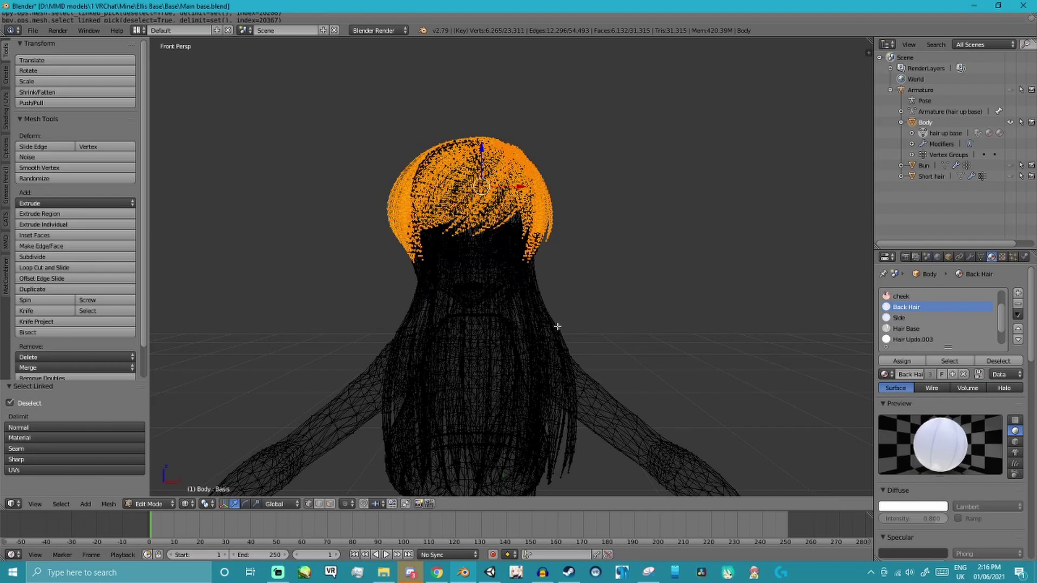
middle_drag(557, 326, 557, 326)
key(KP_6)
key(KP_6)
key(KP_6)
key(KP_6)
key(KP_6)
key(KP_6)
key(KP_5)
key(KP_5)
key(KP_1)
key(Up)
middle_drag(557, 326, 561, 321)
scroll(561, 321, down, 1)
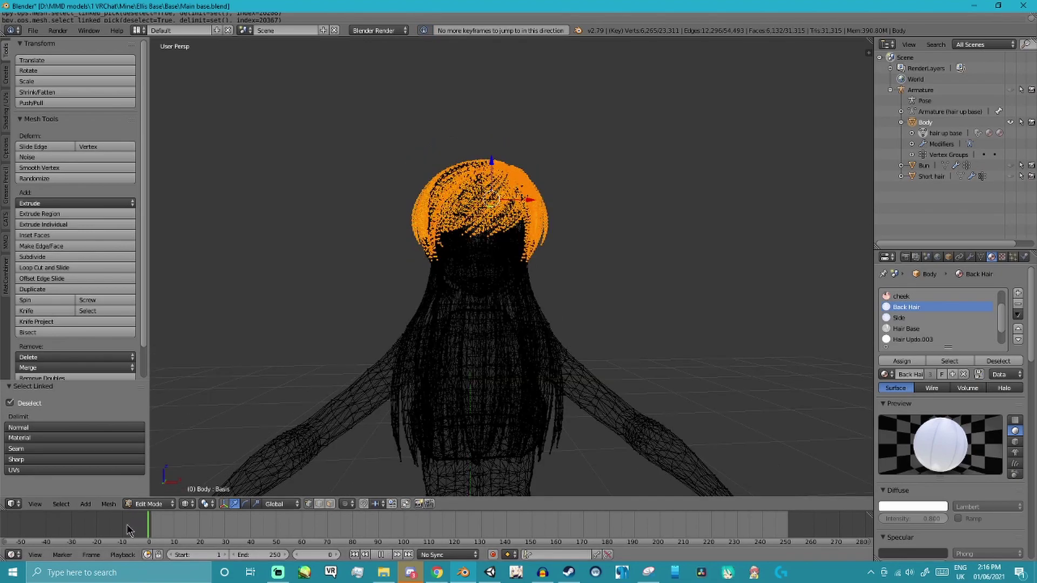
middle_drag(692, 355, 557, 332)
key(KP_1)
key(KP_5)
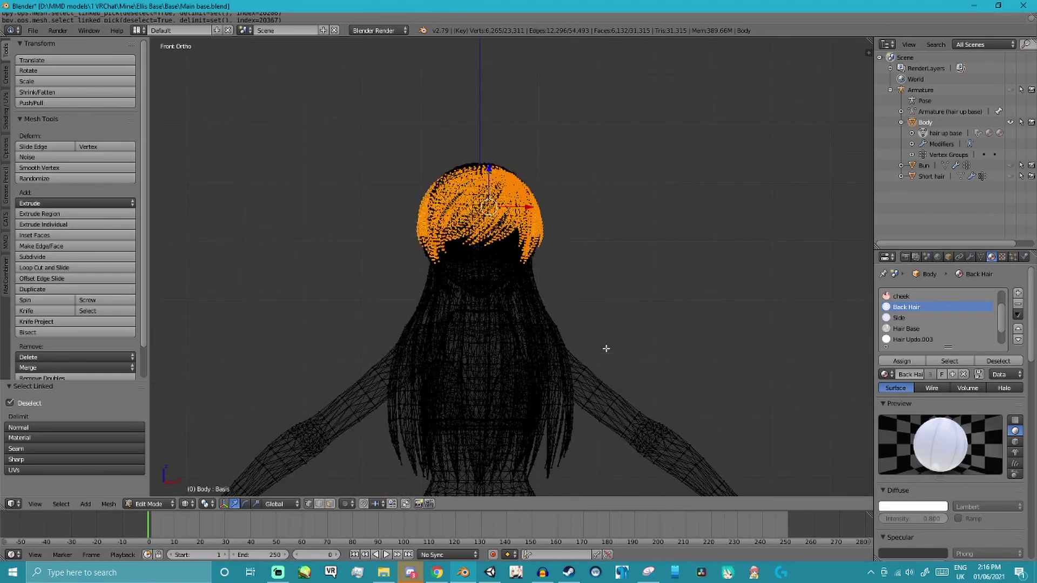
scroll(586, 325, up, 5)
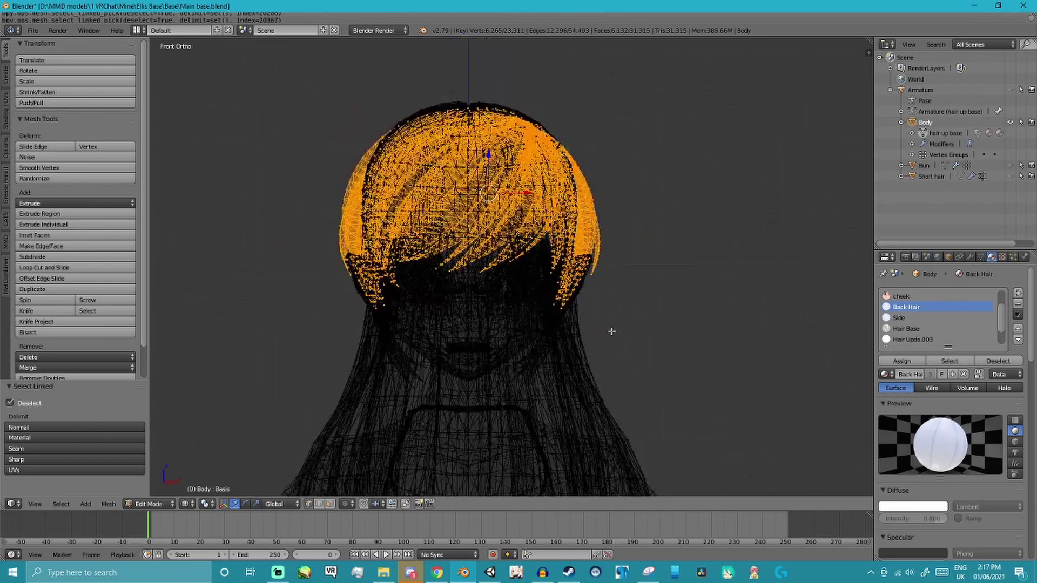
Add the faces of the Side material to the fringe selection and separate the selection into its own object
click(901, 318)
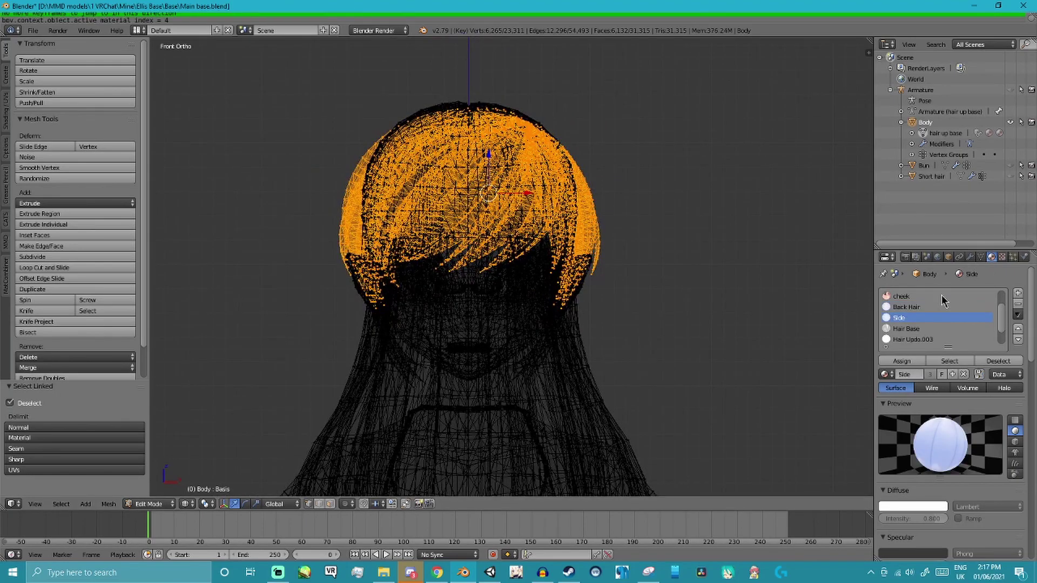
click(958, 358)
middle_drag(706, 279, 605, 262)
key(KP_3)
key(p)
click(542, 348)
Set the viewport shading to Material and check the separated fringe from the front and right side
click(186, 504)
click(210, 451)
key(KP_1)
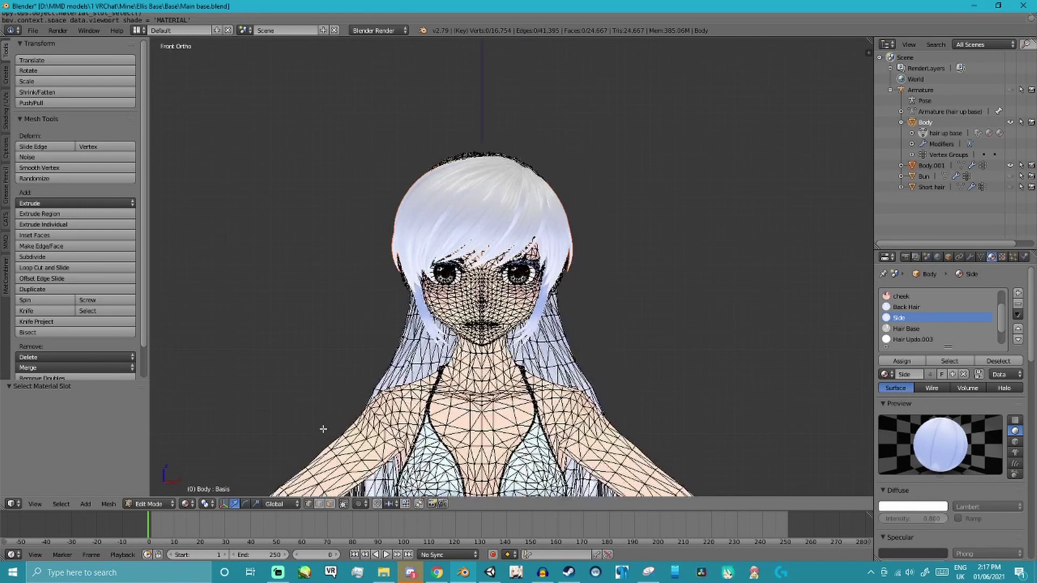
key(KP_3)
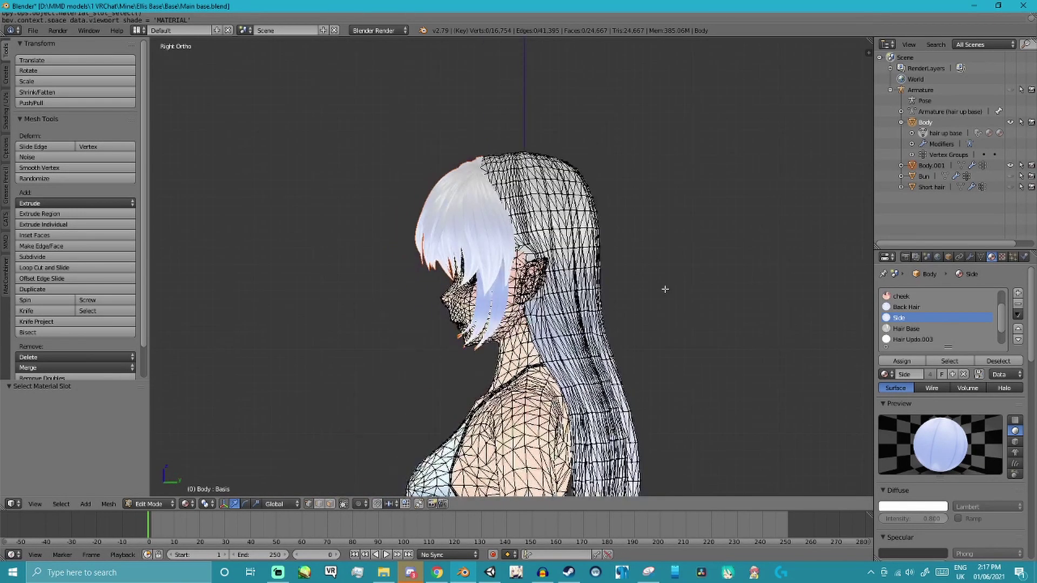
Rename the separated hair object Fringe and hide it
click(924, 166)
double_click(933, 165)
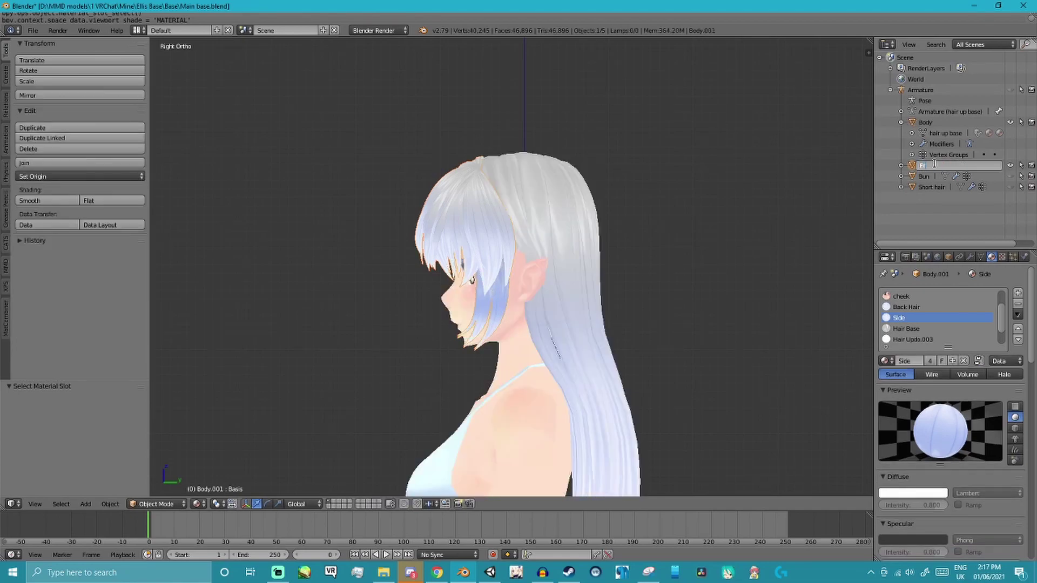
key(Return)
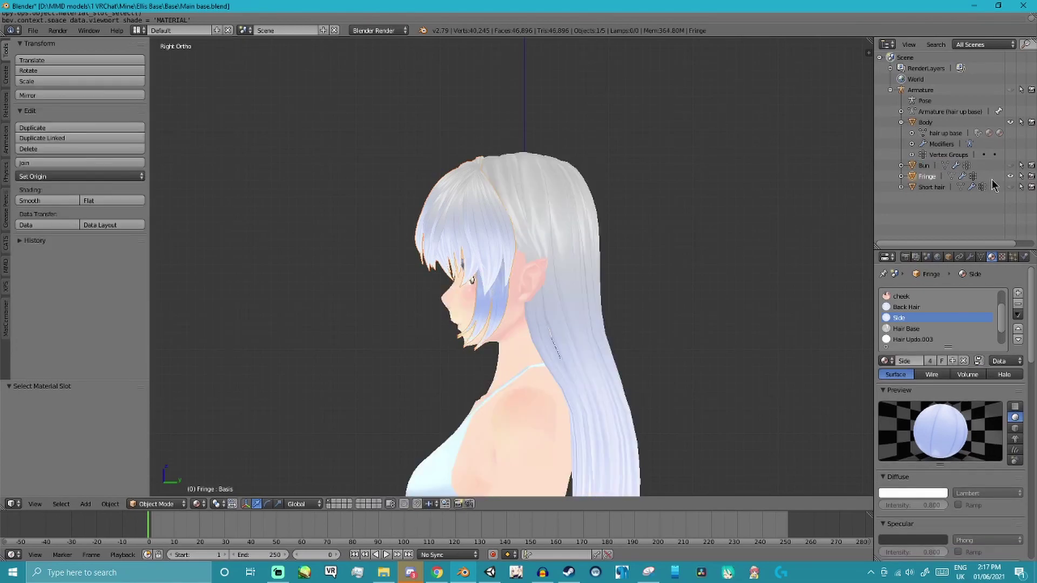
click(1009, 177)
scroll(676, 382, down, 1)
shift+middle_drag(676, 382, 676, 317)
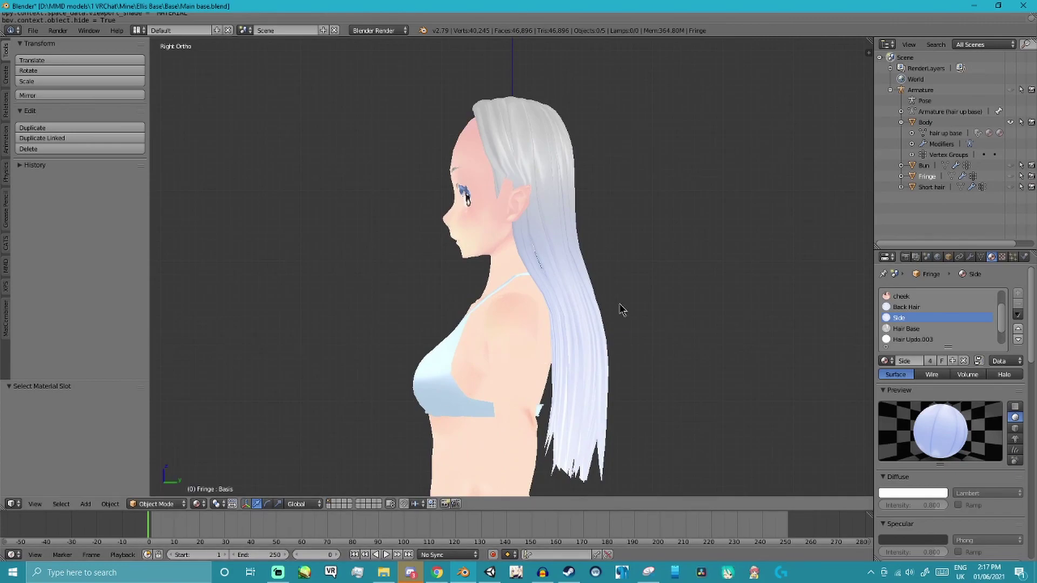
Select only the Body mesh's faces assigned to the Back Hair material in Edit Mode
click(933, 123)
click(156, 504)
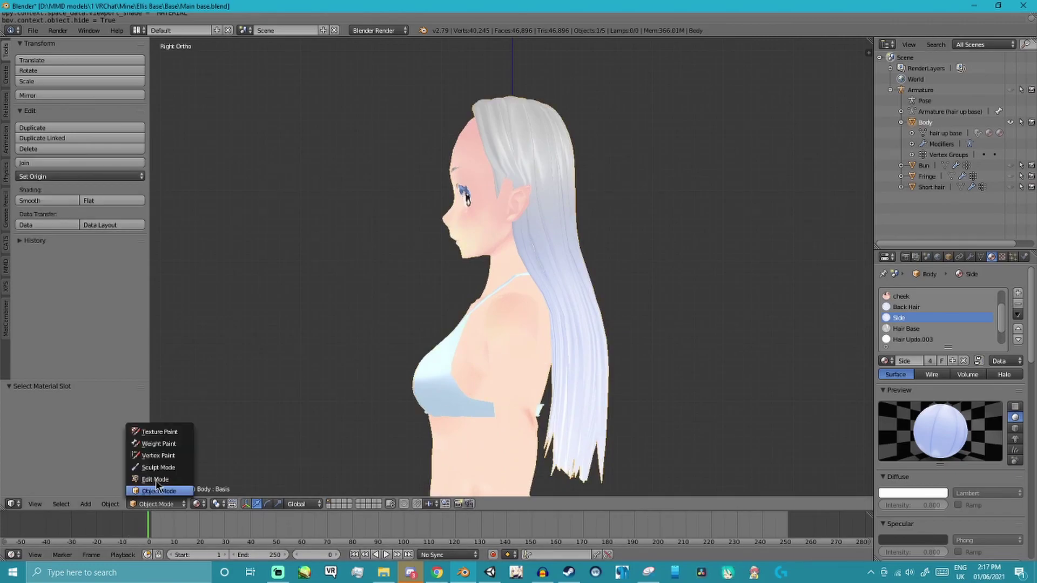
click(156, 476)
key(a)
key(a)
click(929, 307)
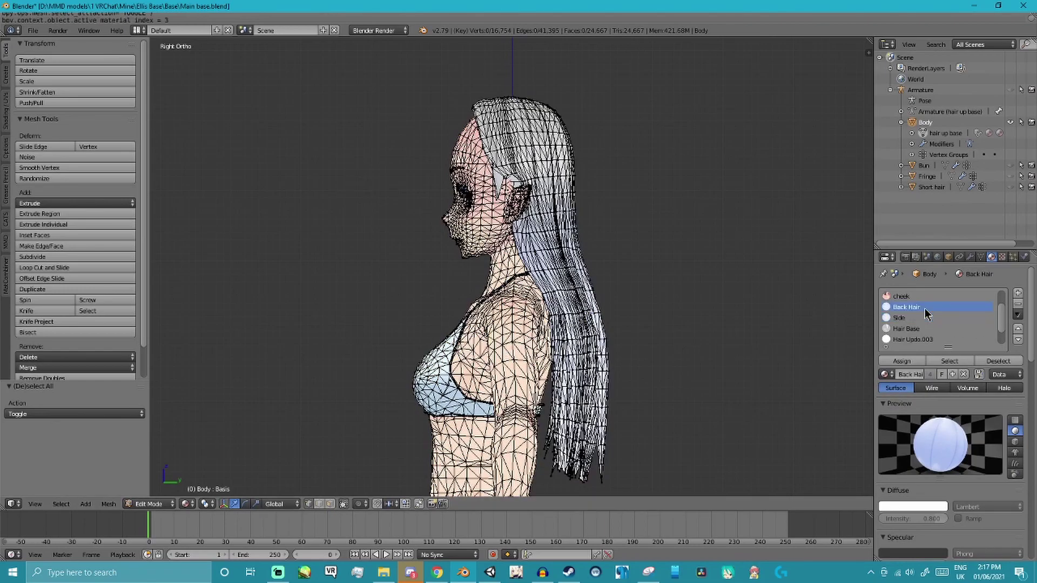
click(951, 359)
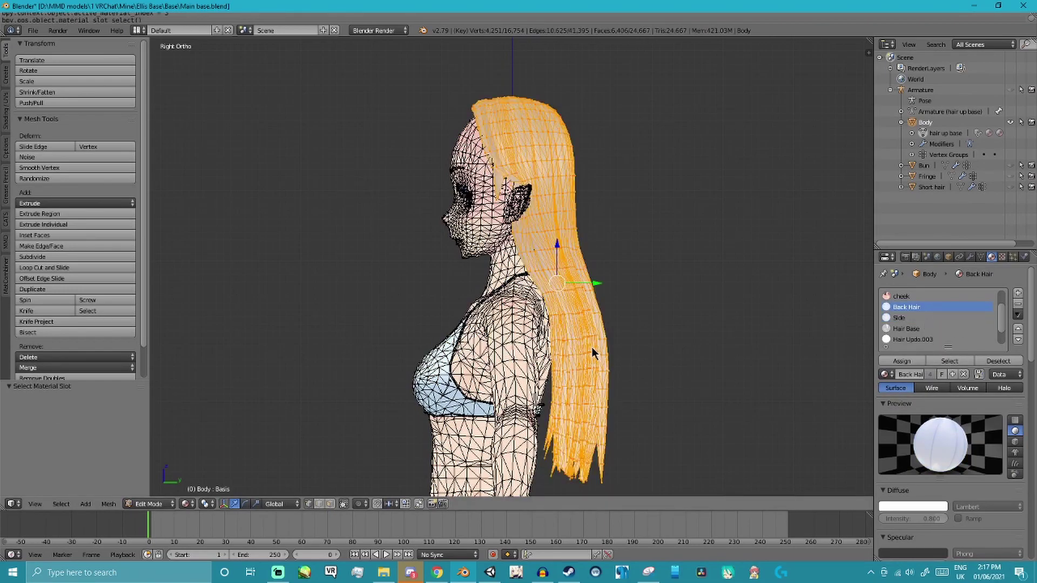
Separate the selected back hair from the Body and rename the new object Long hair
scroll(592, 351, down, 1)
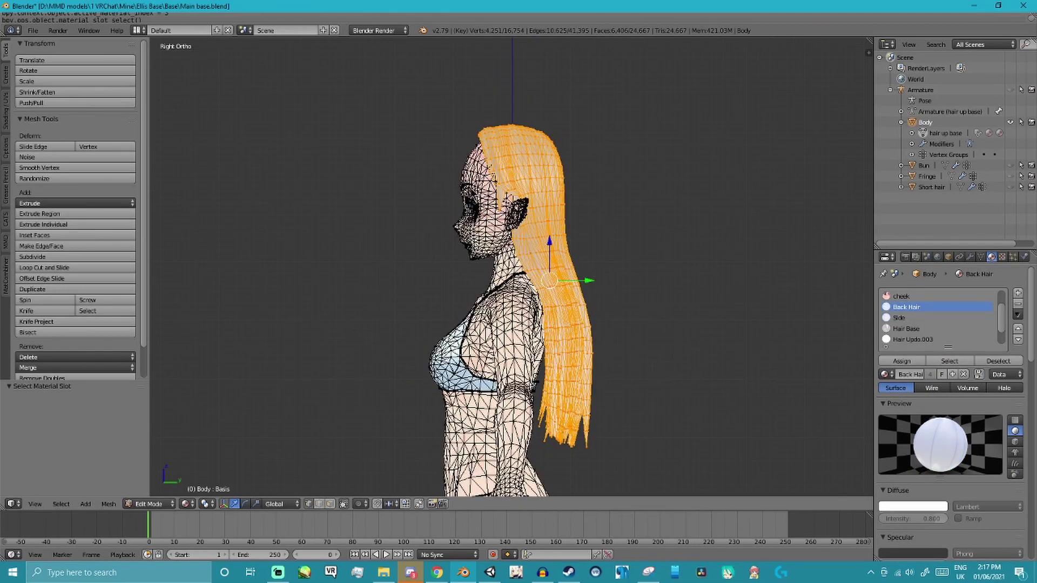
key(p)
click(464, 191)
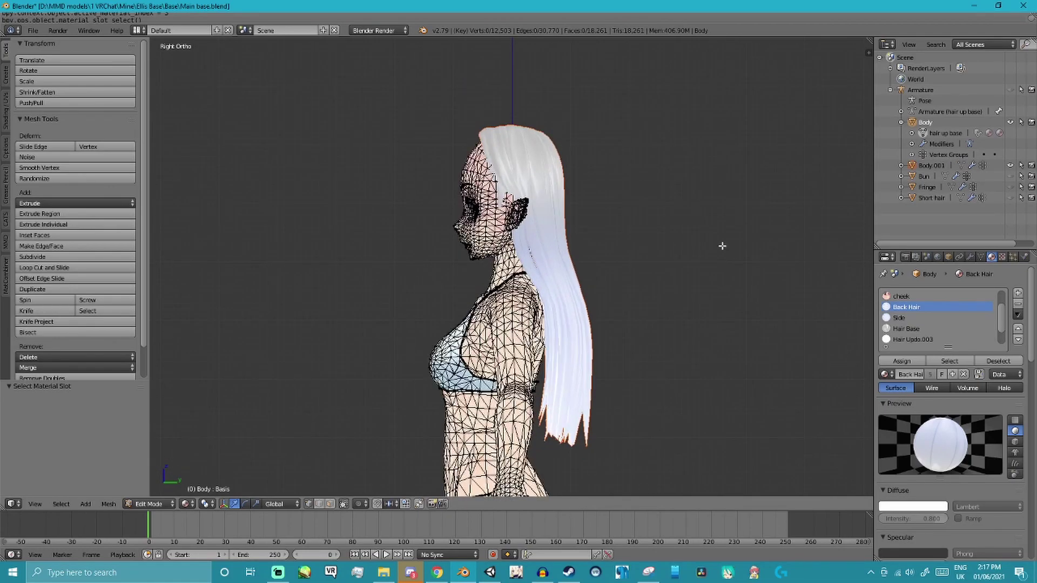
scroll(644, 239, down, 1)
shift+middle_drag(640, 239, 624, 239)
scroll(660, 222, up, 1)
double_click(933, 165)
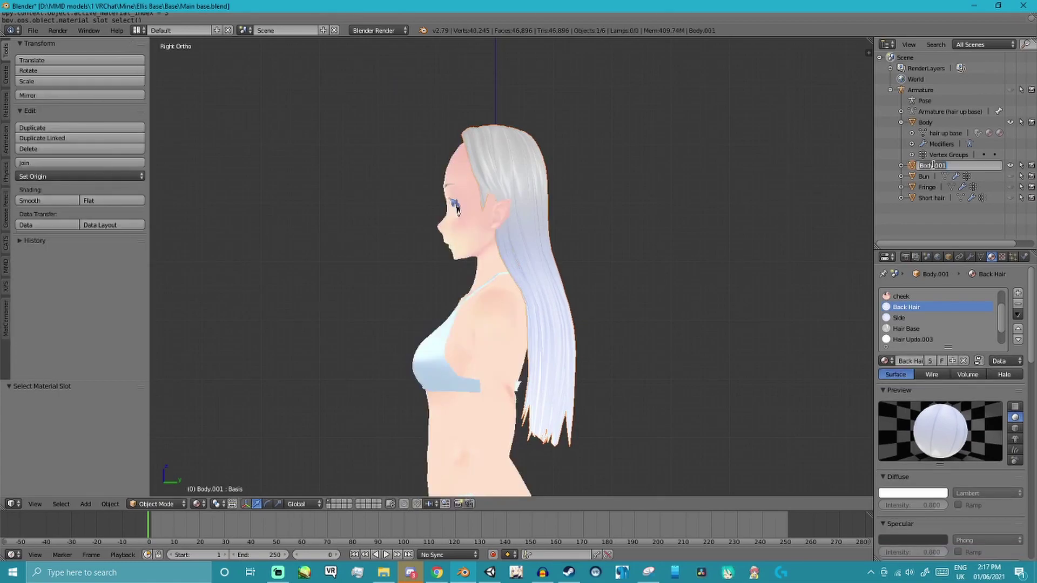
text(Long hair)
key(Return)
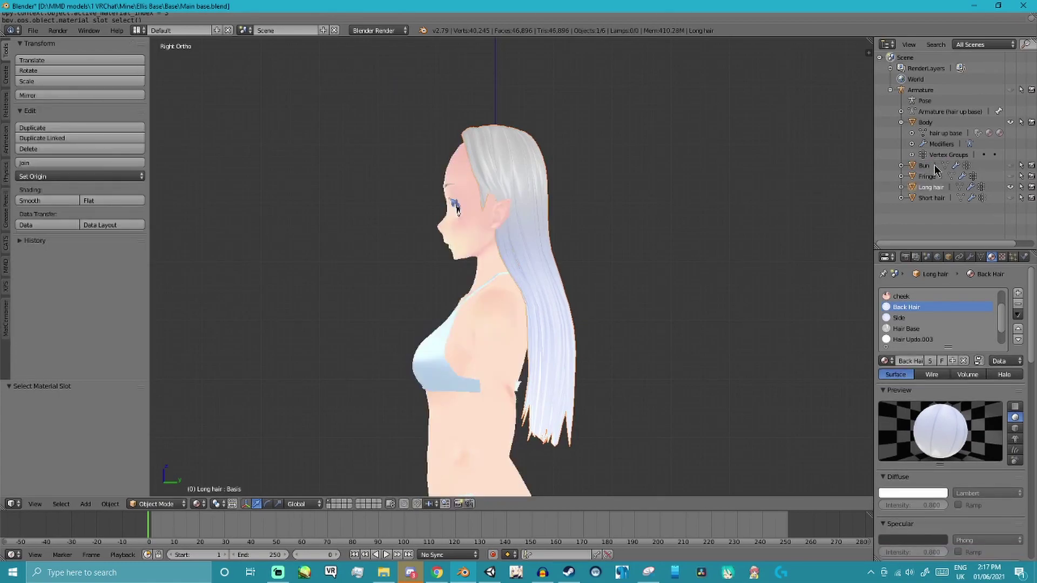
Unhide the Short hair, Fringe and Bun objects and view the character from the front
click(934, 198)
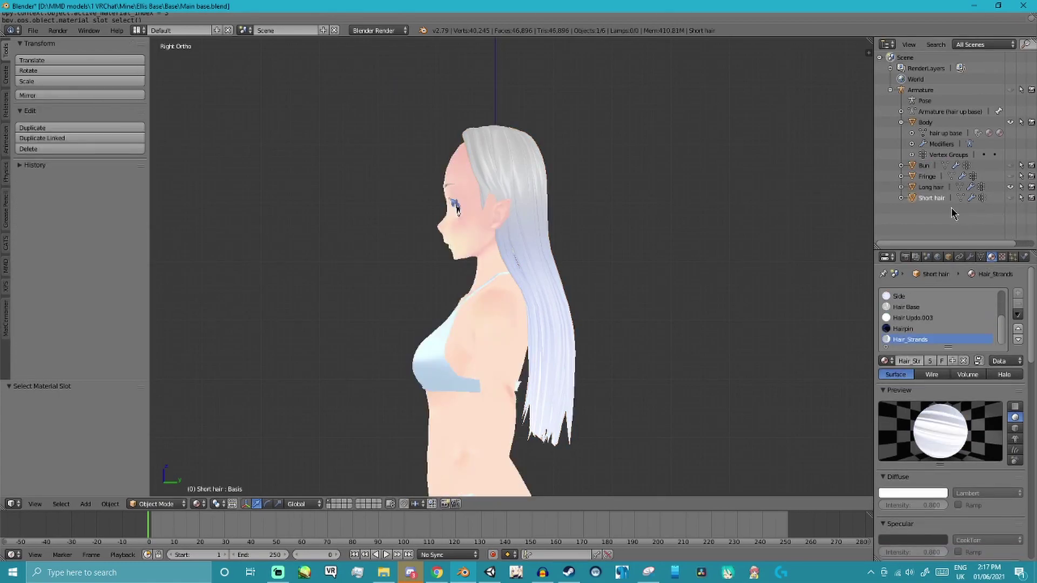
click(1010, 197)
click(1010, 176)
click(1010, 165)
middle_drag(599, 297, 691, 289)
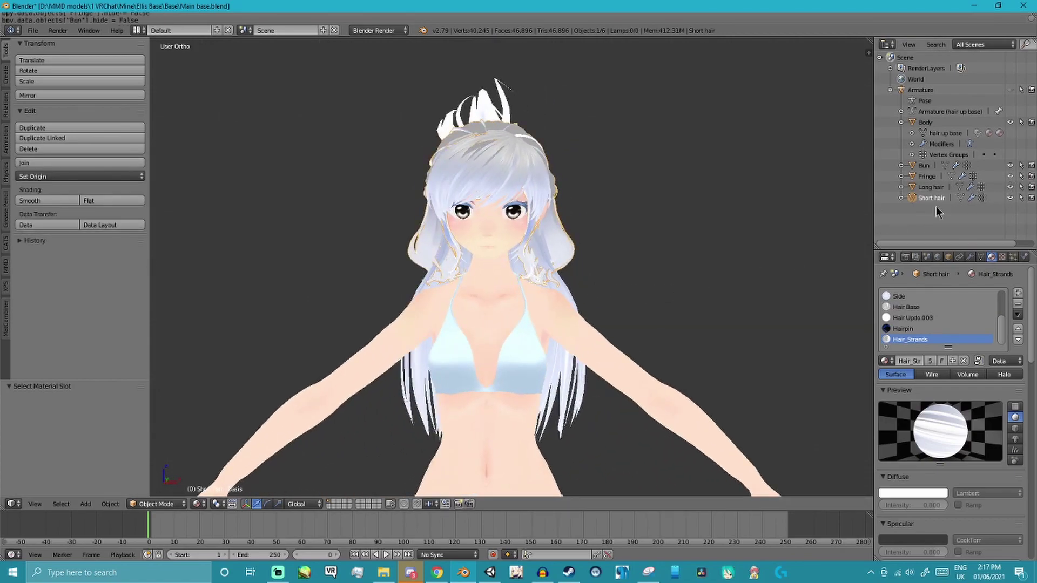
Look through the Short hair object's shape keys down to Glasses and the ear keys at the end of the list
click(981, 257)
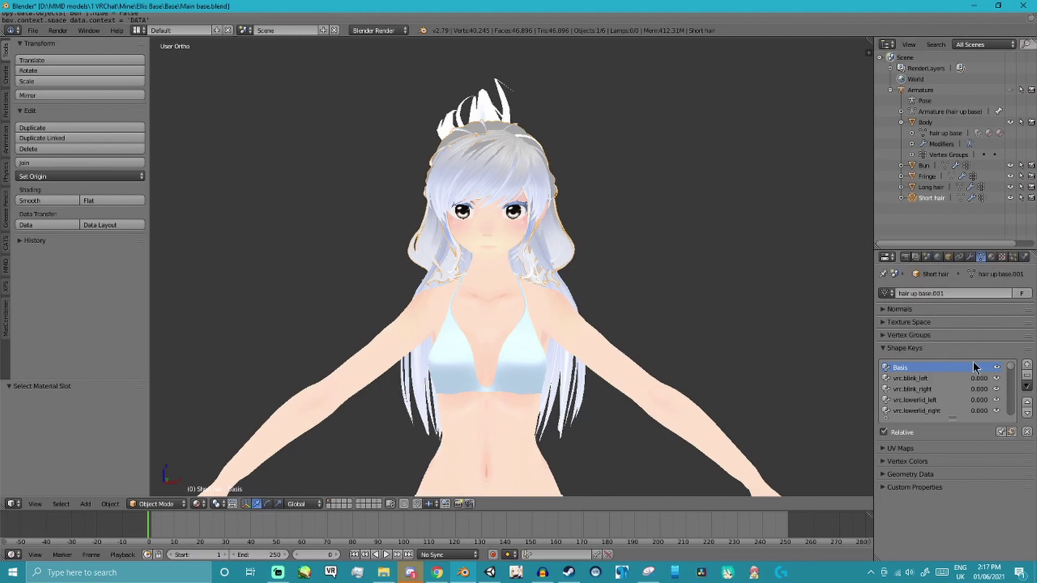
drag(1012, 369, 1013, 432)
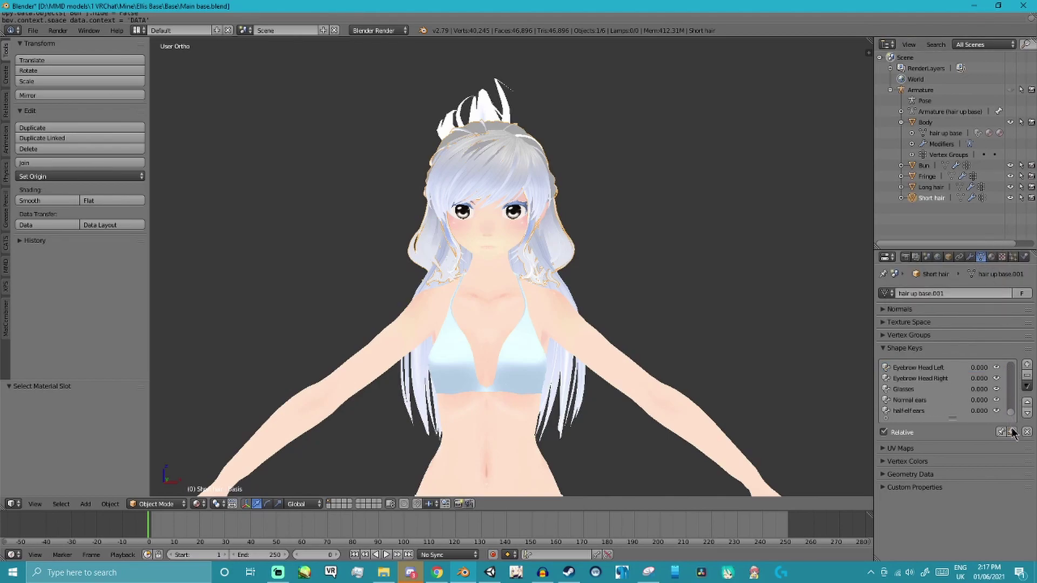
click(915, 401)
click(912, 390)
Preview the Body's Ch and U mouth shape keys up close on the face, and clear all shape key values
scroll(912, 387, up, 2)
middle_drag(562, 385, 575, 368)
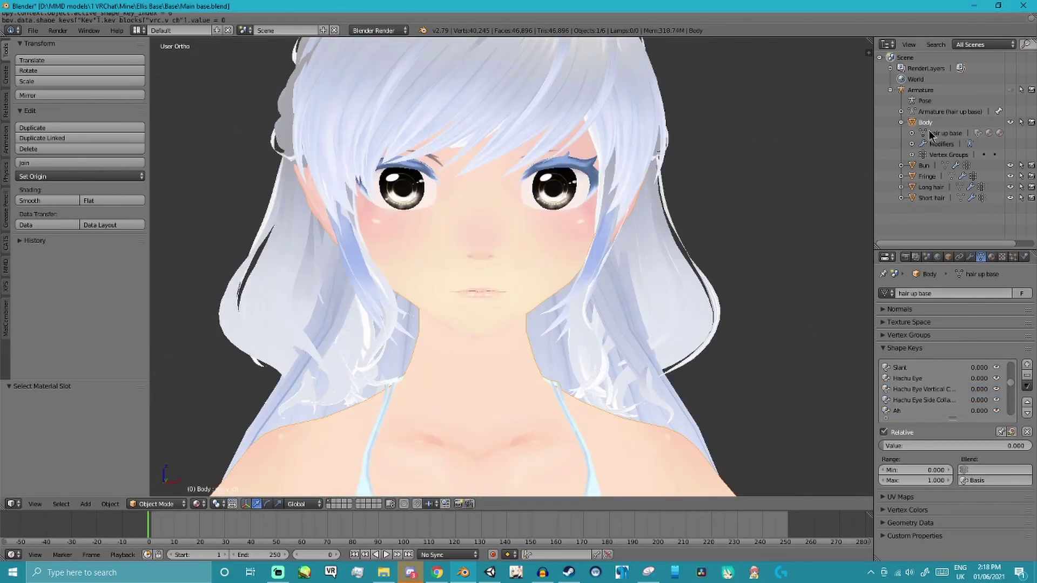
scroll(921, 411, down, 4)
click(905, 382)
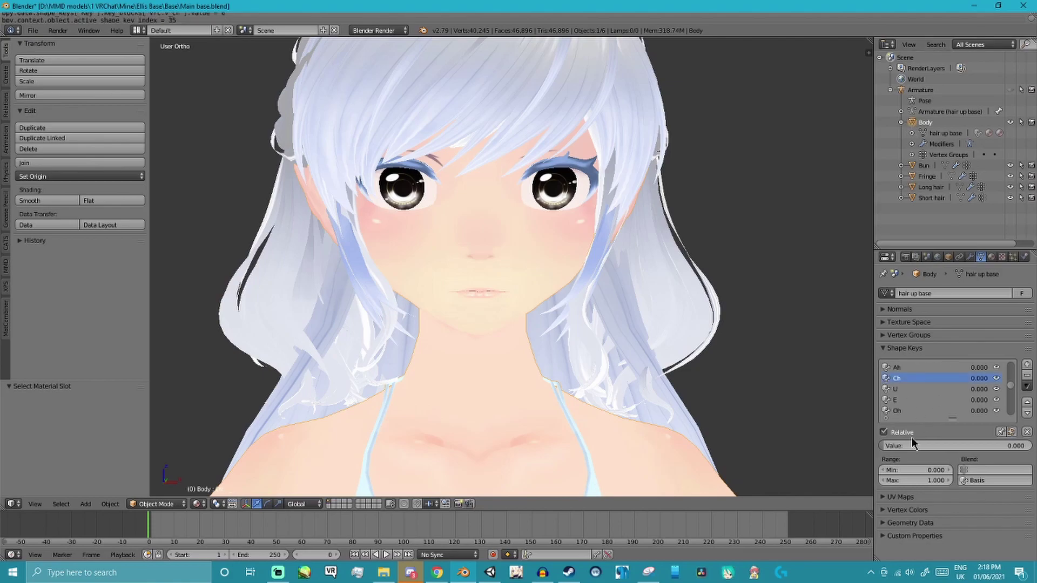
drag(907, 446, 1021, 446)
drag(1020, 446, 885, 447)
click(920, 393)
click(1027, 433)
View the face from the front and make Basis the Body's active shape key
scroll(684, 359, down, 3)
scroll(674, 356, up, 5)
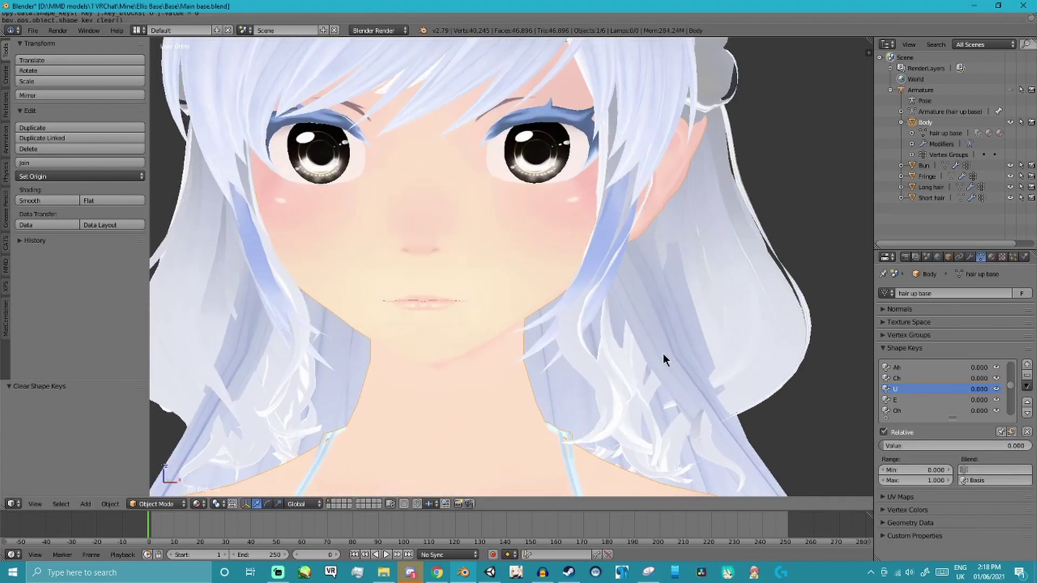
key(KP_1)
scroll(629, 362, down, 5)
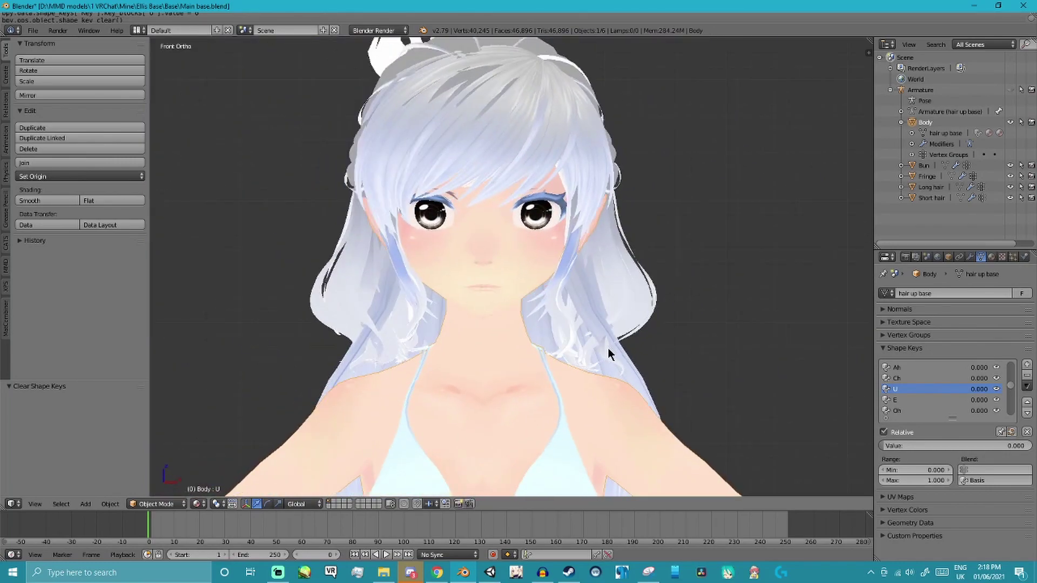
scroll(1006, 388, up, 5)
click(931, 367)
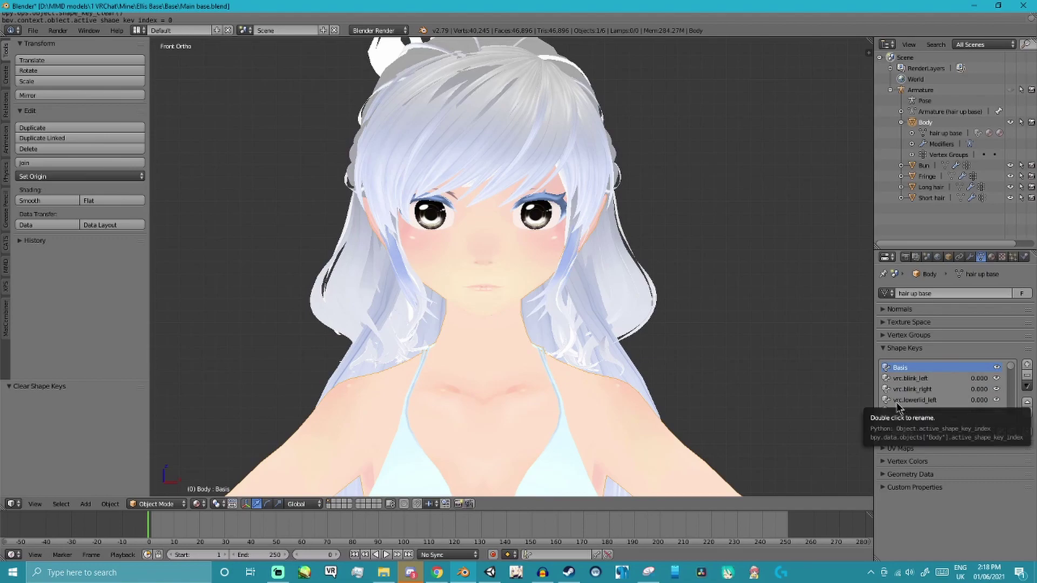
Remove the Bun object's shape keys one by one from halfelf ears upward until only Basis remains
click(924, 165)
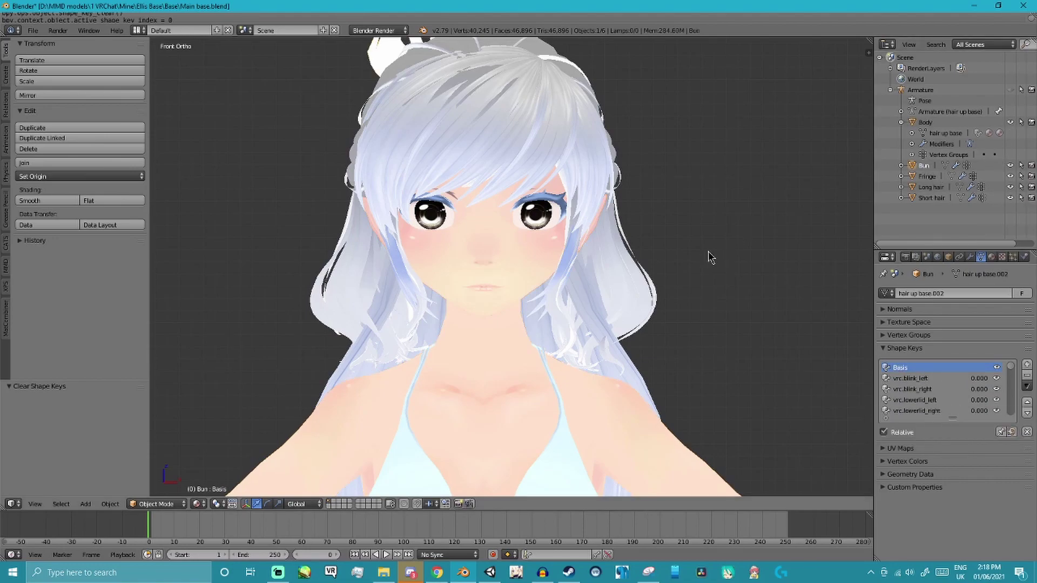
scroll(715, 243, down, 2)
drag(1011, 369, 997, 436)
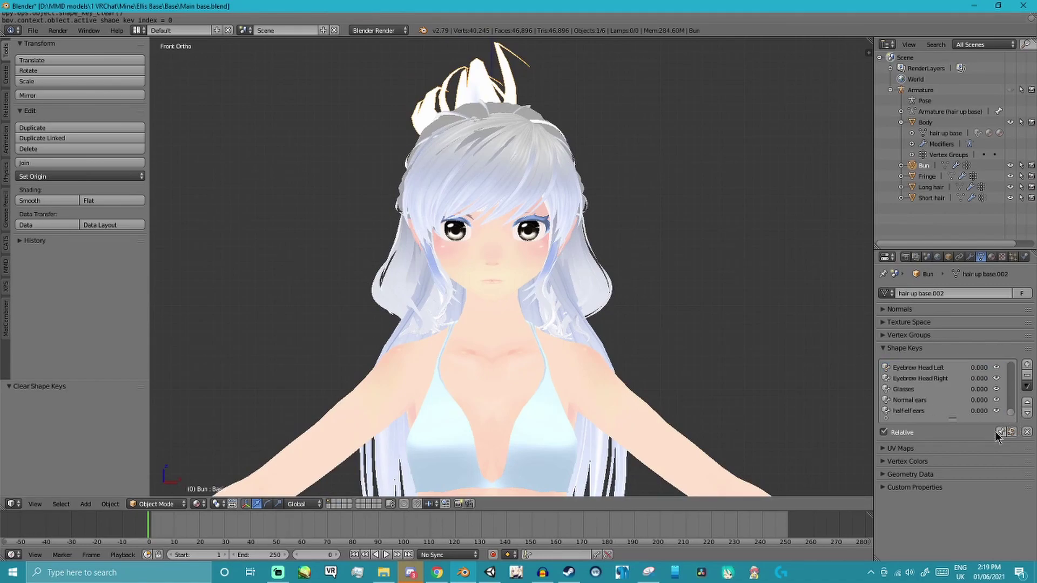
click(897, 411)
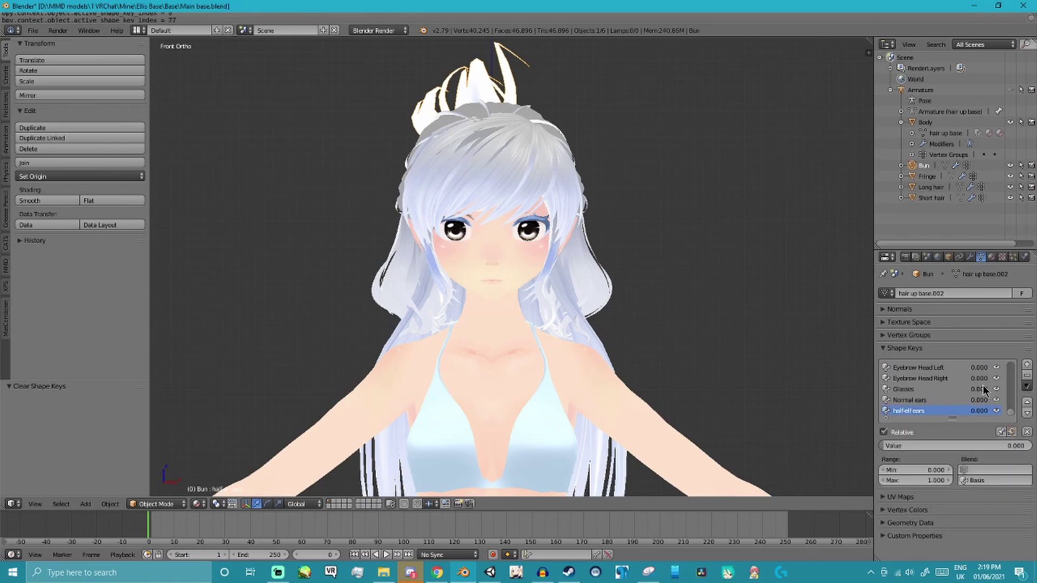
click(1027, 375)
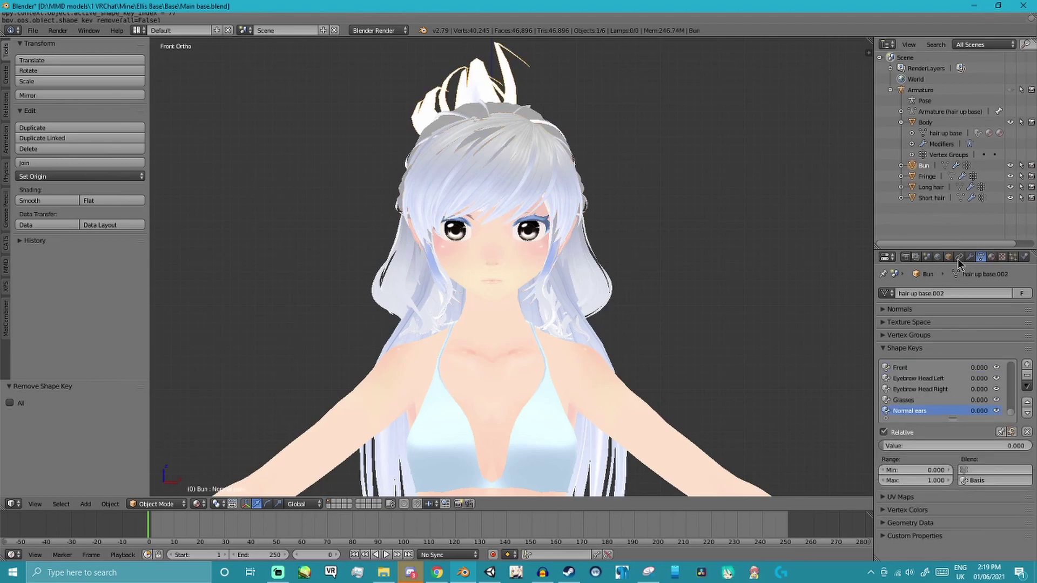
click(1025, 377)
click(1025, 376)
click(1025, 377)
click(1026, 377)
click(1026, 377)
click(1026, 376)
click(1026, 377)
click(1026, 377)
click(1026, 377)
click(1026, 377)
click(1026, 377)
click(1026, 377)
click(1026, 377)
click(1026, 377)
click(1026, 377)
click(1026, 377)
click(1026, 376)
click(1026, 377)
click(1026, 377)
click(1026, 377)
click(1026, 377)
click(1026, 377)
click(1026, 377)
click(1026, 377)
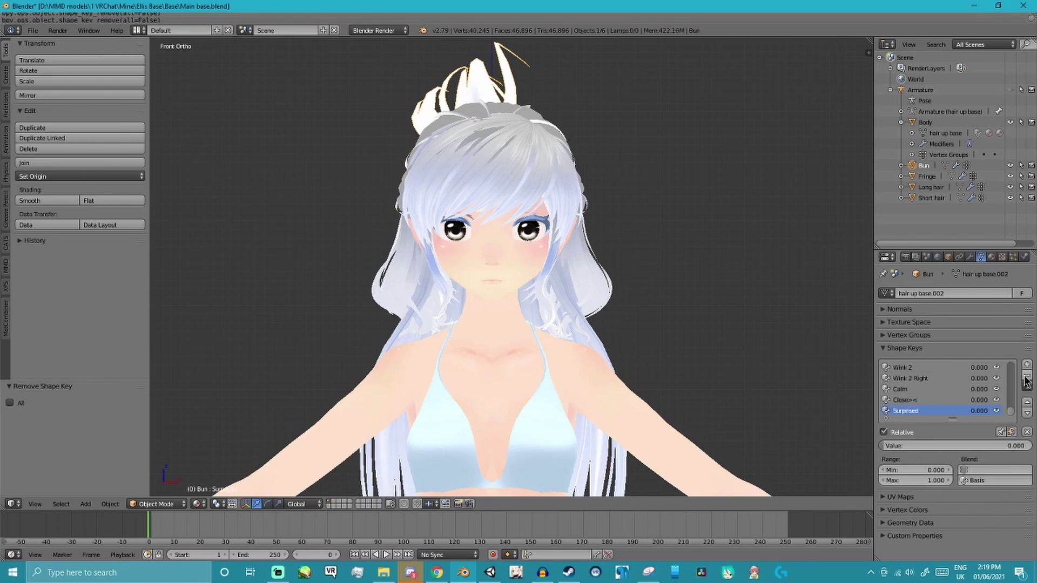
click(1026, 377)
click(1026, 377)
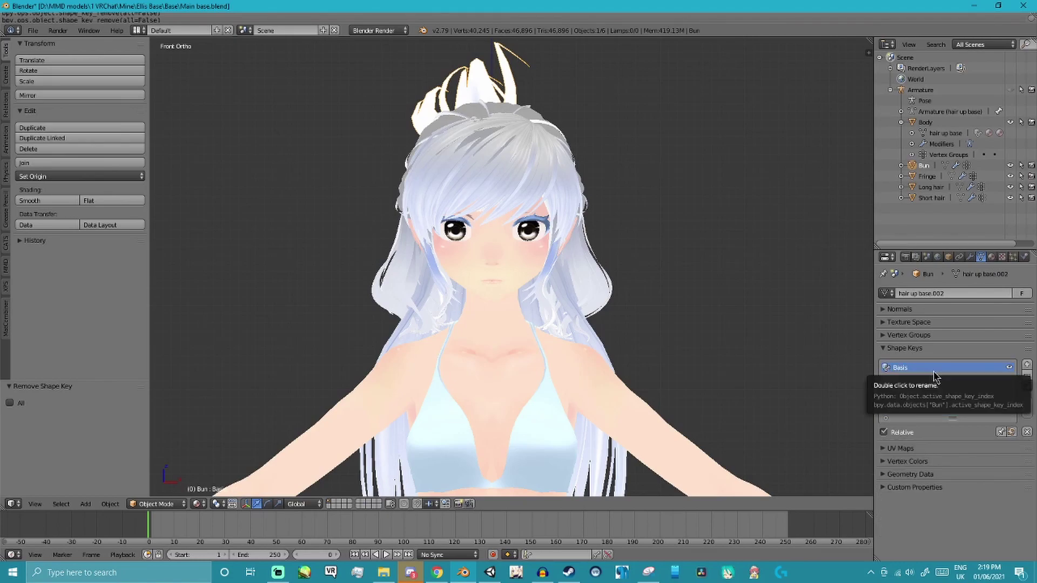
Remove the Bun's Basis key, undo the last two shape key removals, and make Basis the active key
click(1026, 377)
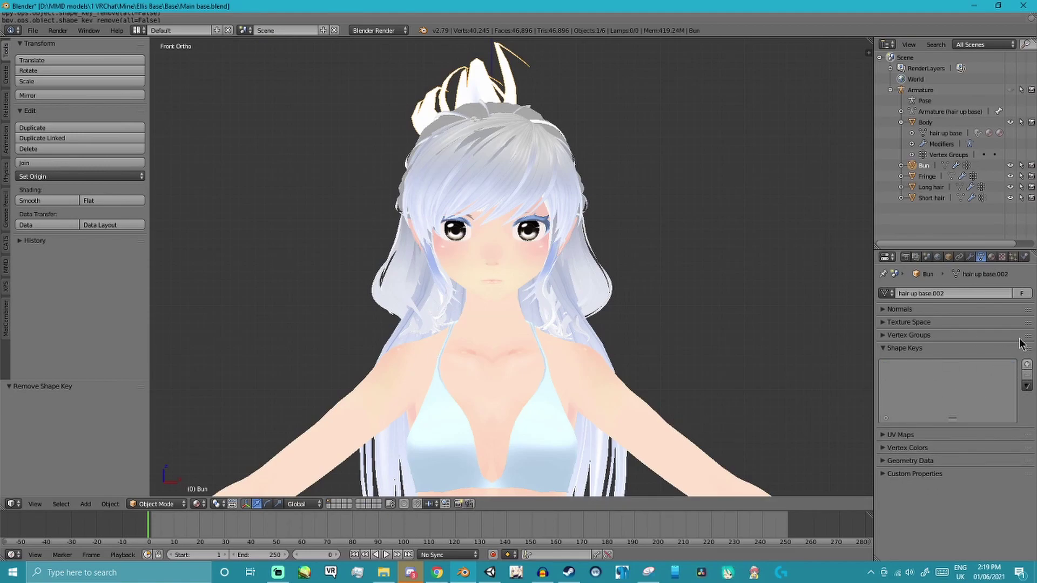
key(ctrl+z)
key(ctrl+z)
click(905, 376)
click(918, 369)
click(912, 379)
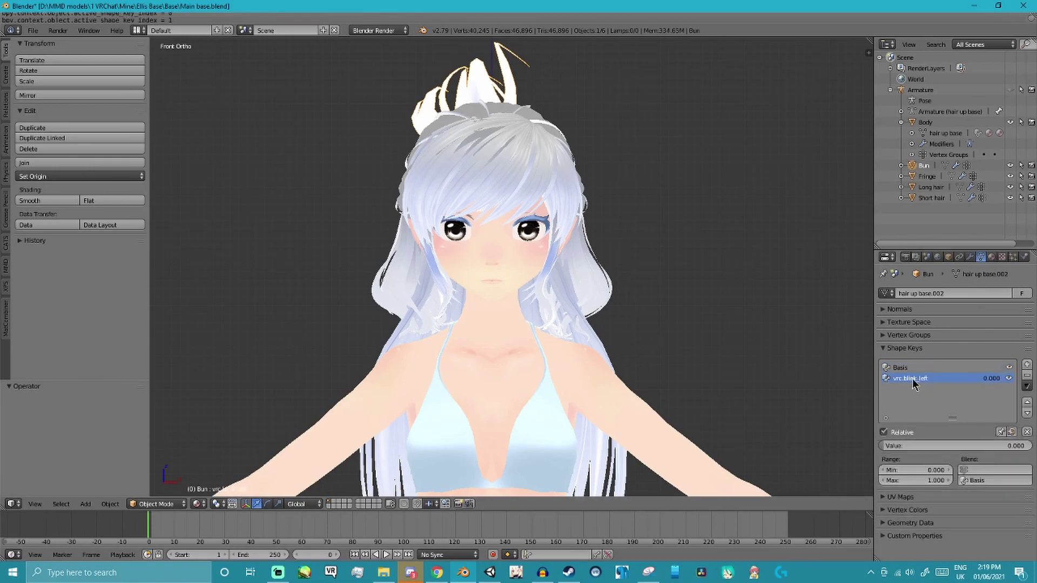
click(920, 368)
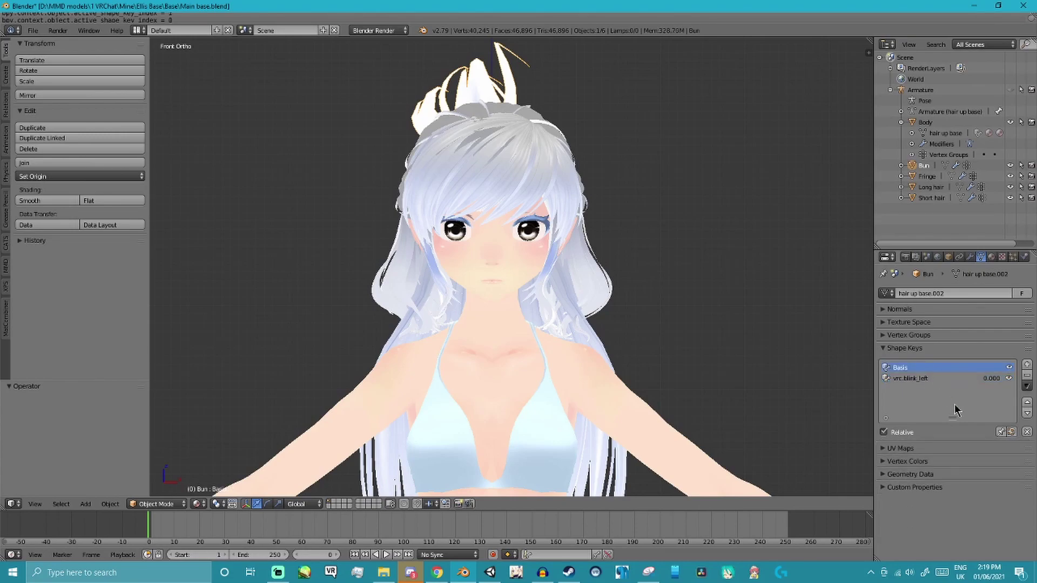
scroll(747, 374, down, 1)
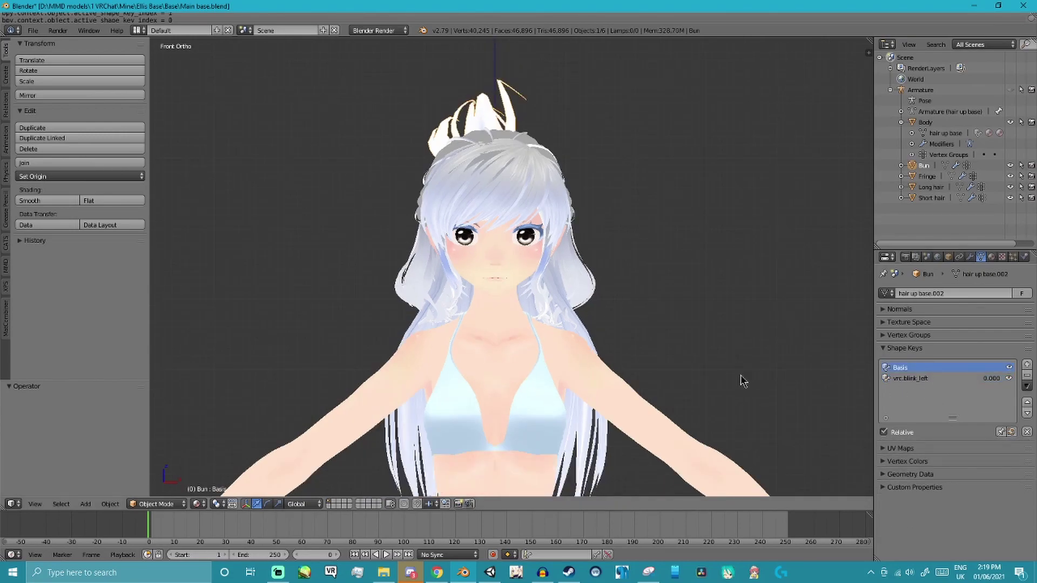
Remove the Bun's vrc.blink_left shape key followed by its Basis key
click(919, 384)
click(1026, 375)
click(1026, 375)
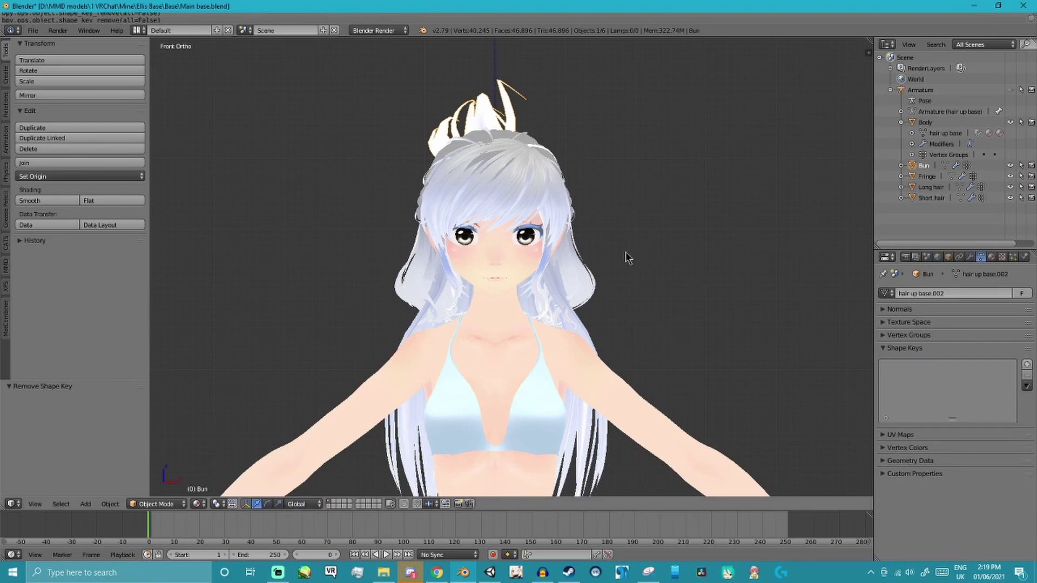
Add a Basis shape key and a second key named efefw to the Bun
click(1027, 365)
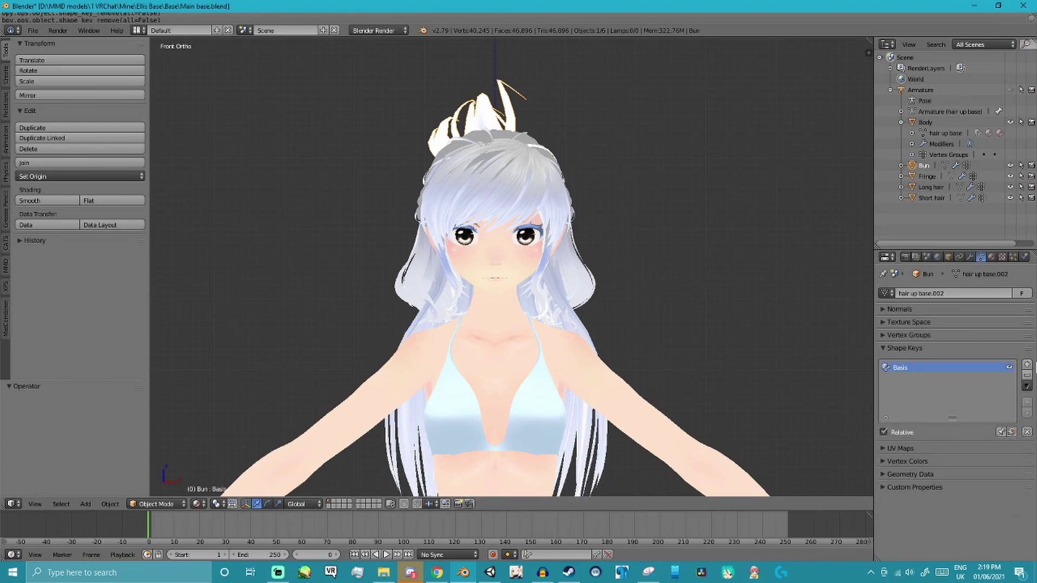
click(1027, 364)
double_click(923, 379)
text(efefw)
key(Return)
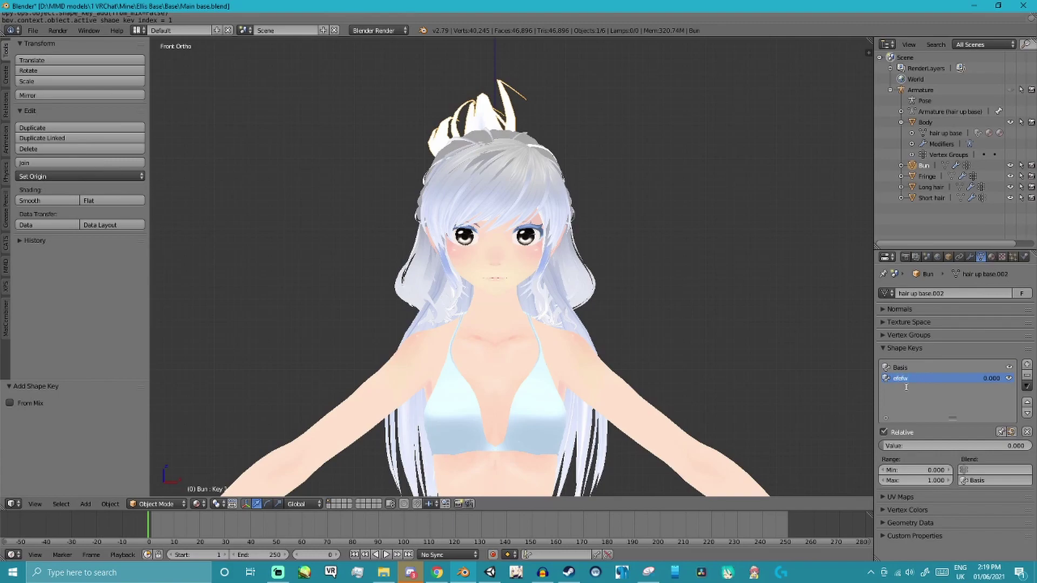
Sculpt the efefw key at full value with the Grab brush to stretch the Bun far outward, and reset its value to 0
click(154, 503)
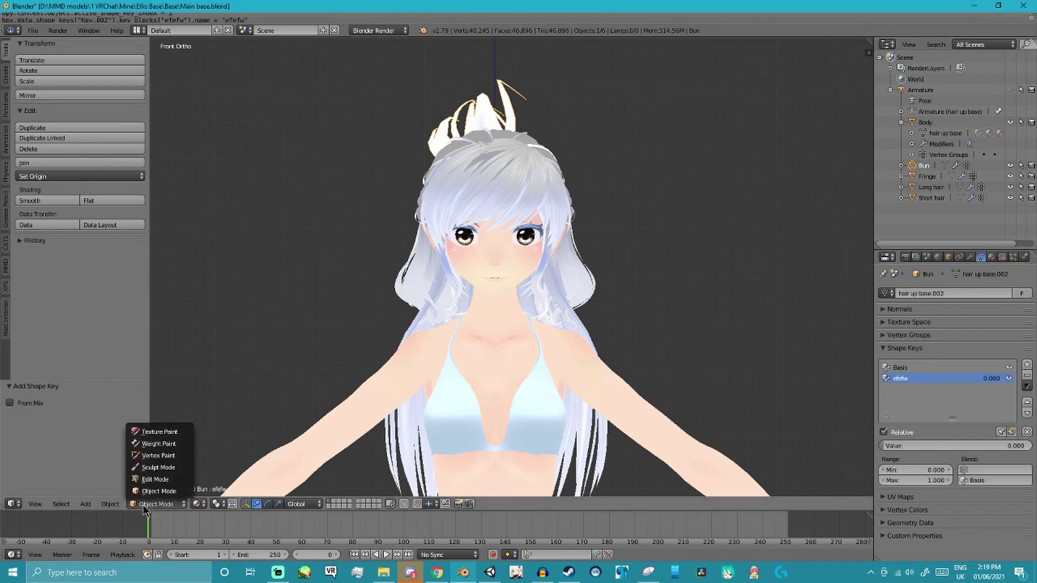
click(154, 469)
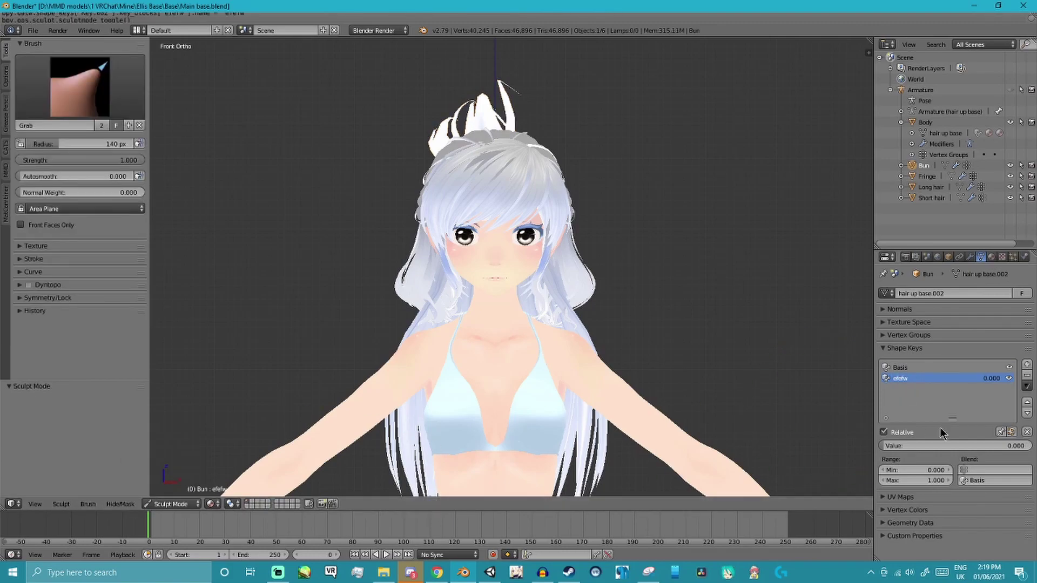
drag(918, 445, 1030, 445)
mouse_move(591, 196)
mouse_down()
mouse_move(648, 186)
mouse_move(802, 106)
mouse_up()
click(171, 504)
click(162, 489)
drag(999, 445, 889, 447)
double_click(1027, 432)
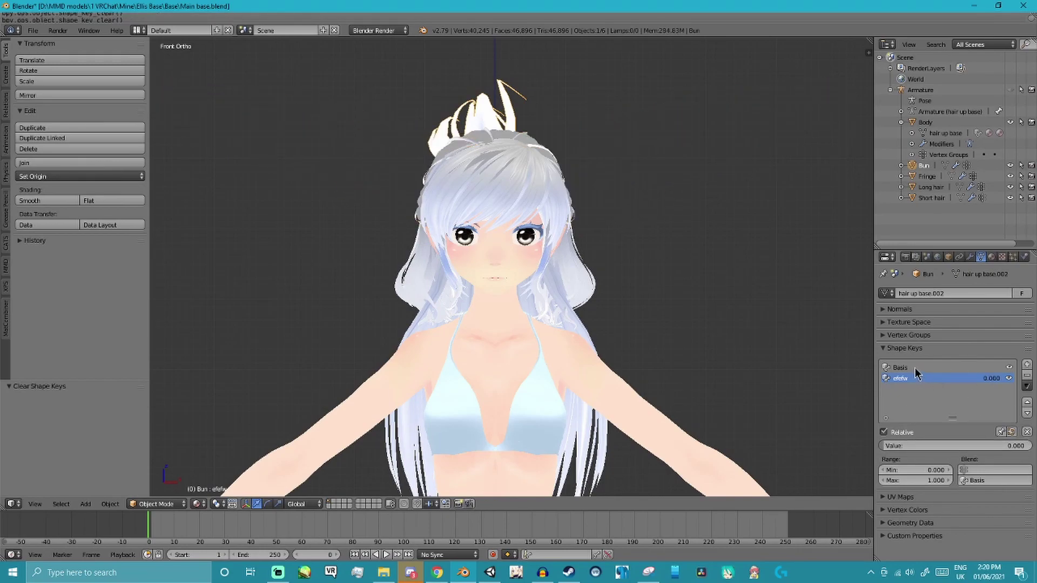
Remove the Bun's Basis key before efefw to examine the effect on the mesh, and undo both removals
click(916, 368)
click(1026, 377)
scroll(585, 328, down, 2)
scroll(556, 310, up, 3)
scroll(556, 308, down, 1)
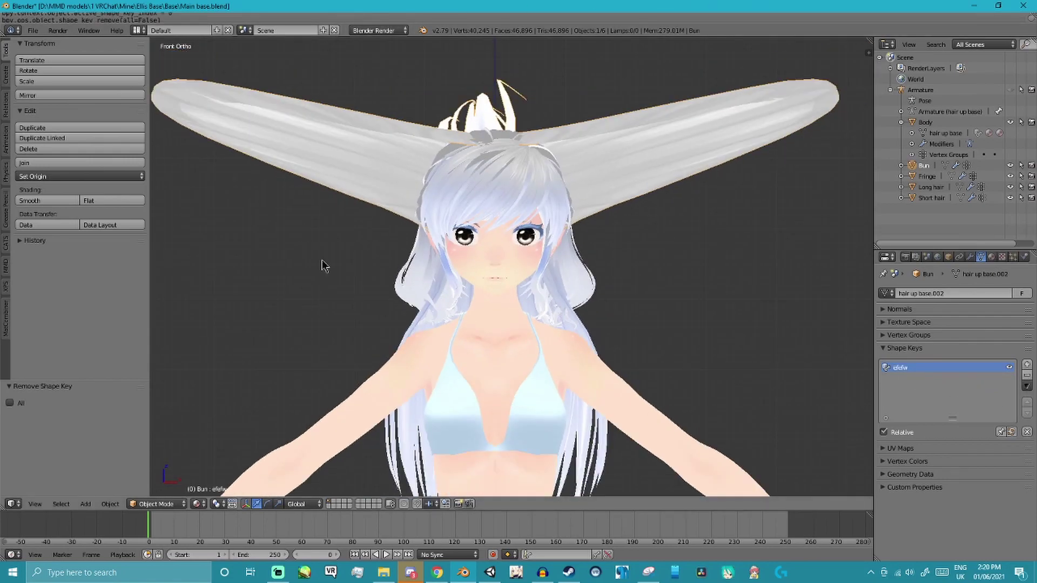
click(1027, 376)
middle_drag(663, 319, 551, 338)
key(ctrl+z)
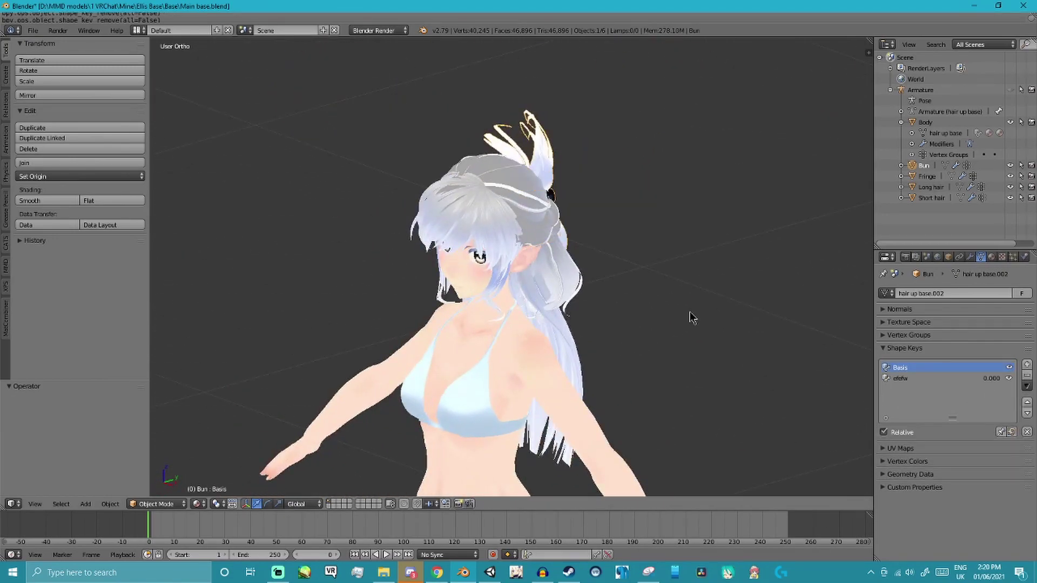
middle_drag(664, 322, 723, 306)
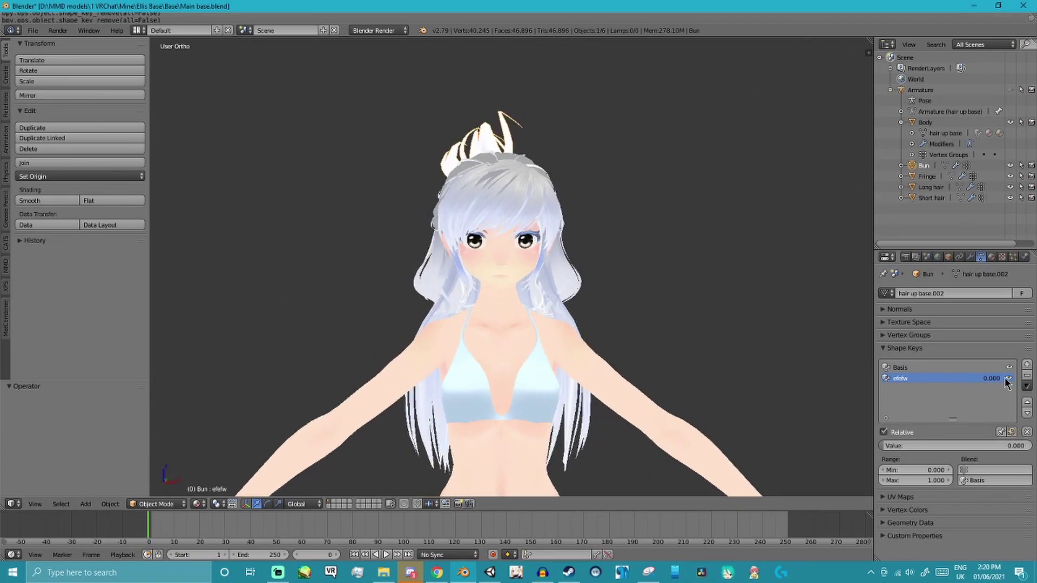
Remove only the efefw key while keeping Basis on the Bun, and undo the removal
click(1027, 375)
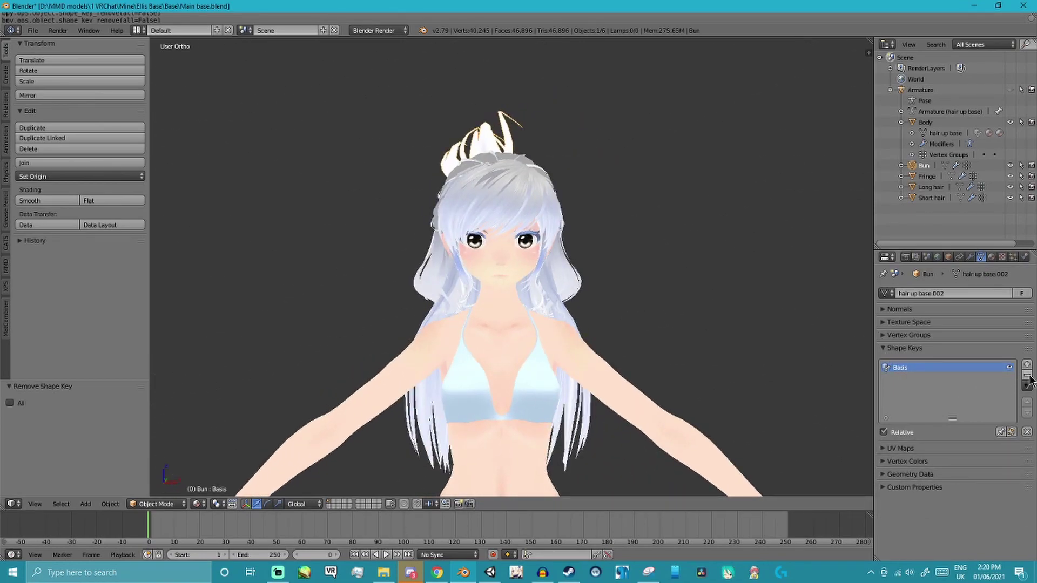
click(921, 372)
click(917, 369)
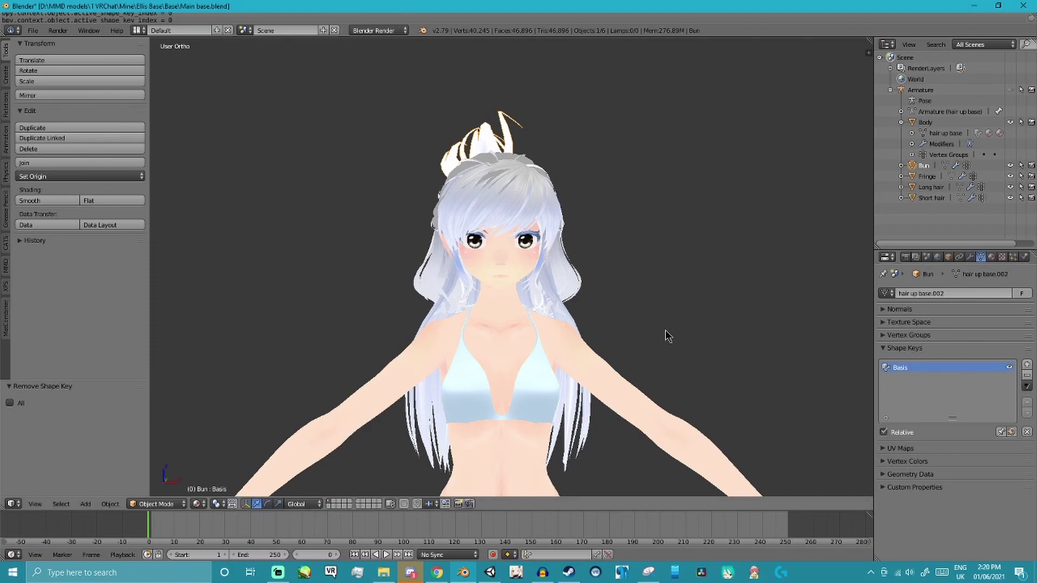
key(ctrl+z)
Set efefw to 1.000 and move it above Basis in the Bun's shape key list
click(754, 360)
drag(903, 445, 1026, 445)
click(1026, 402)
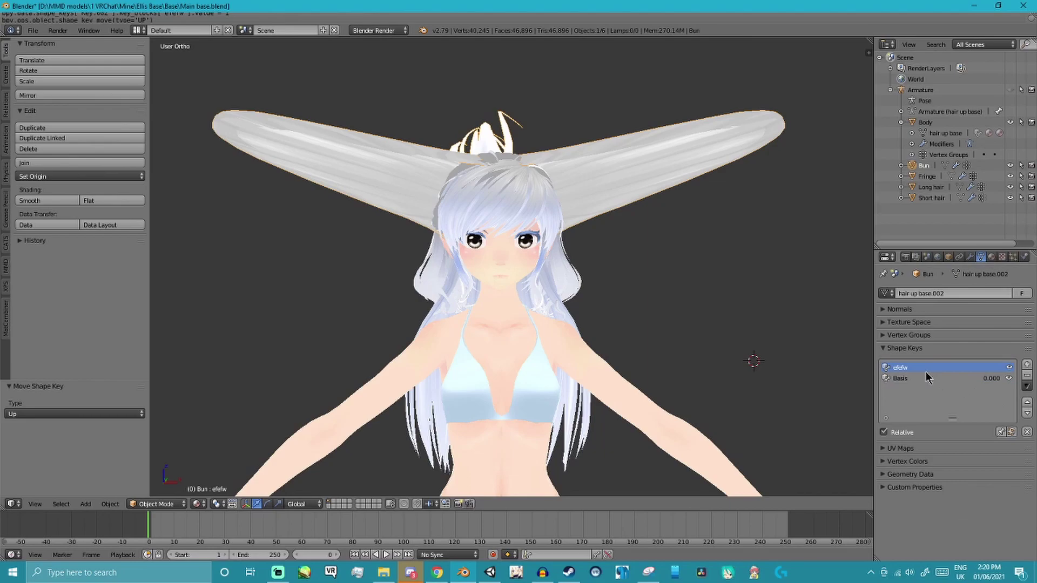
click(928, 378)
click(937, 367)
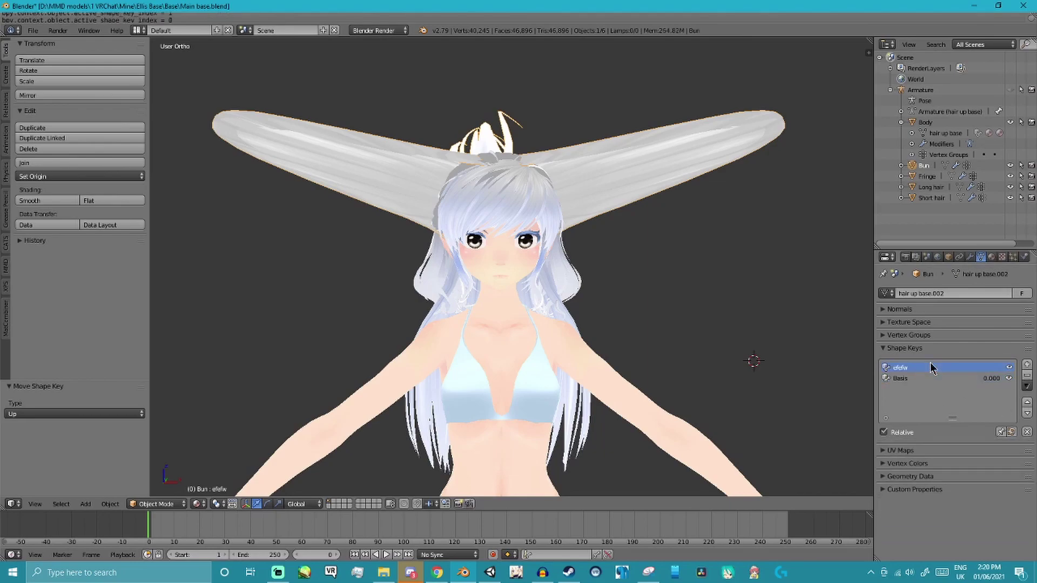
Remove efefw from above Basis, undo back to the original key order, and make Basis active
click(1026, 375)
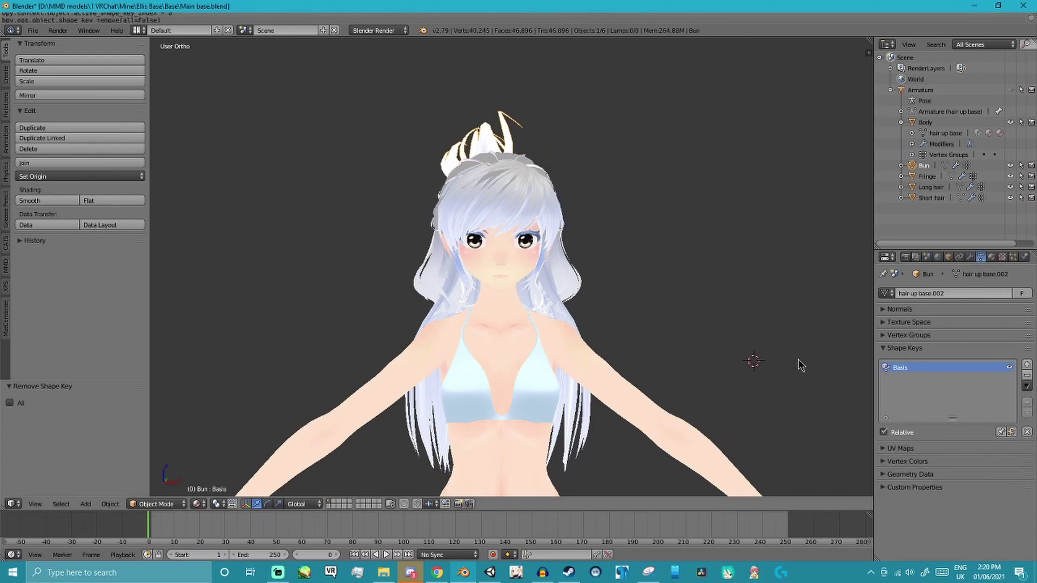
key(ctrl+z)
click(896, 378)
click(901, 367)
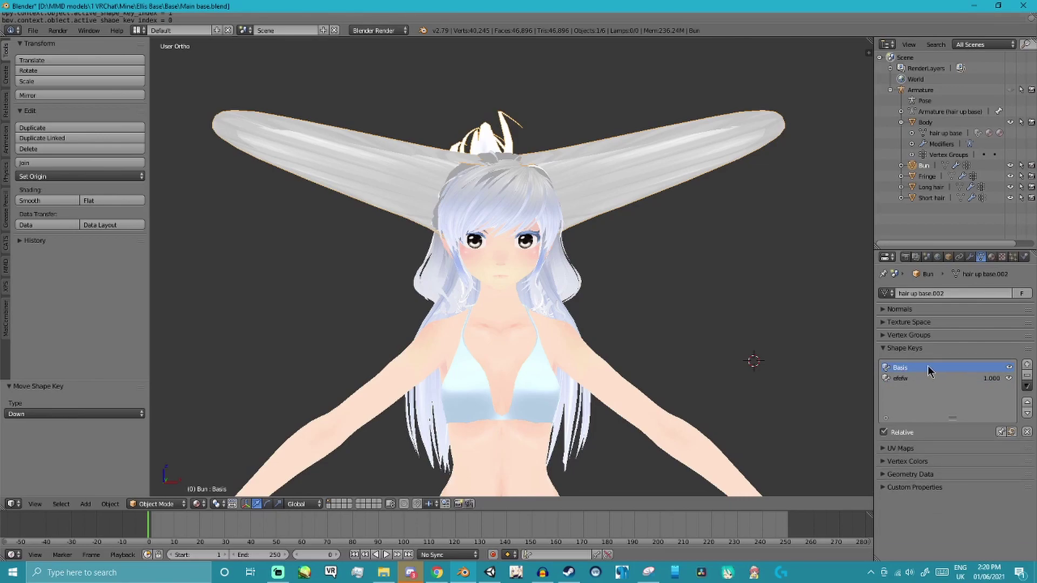
Create a new shape key from the mix with efefw at 1.000, and remove all of the Bun's shape keys
click(1027, 386)
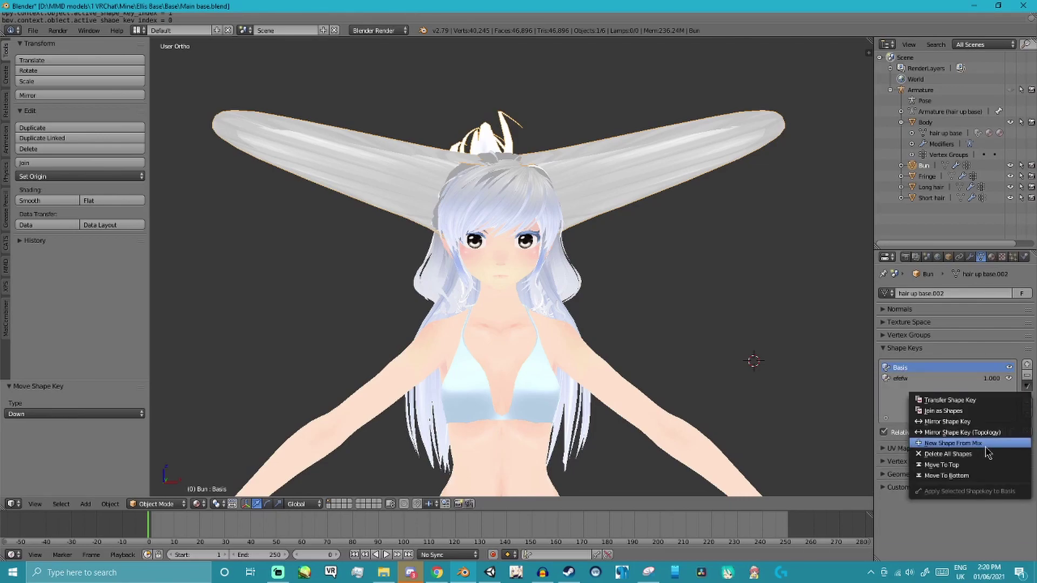
click(926, 443)
click(903, 378)
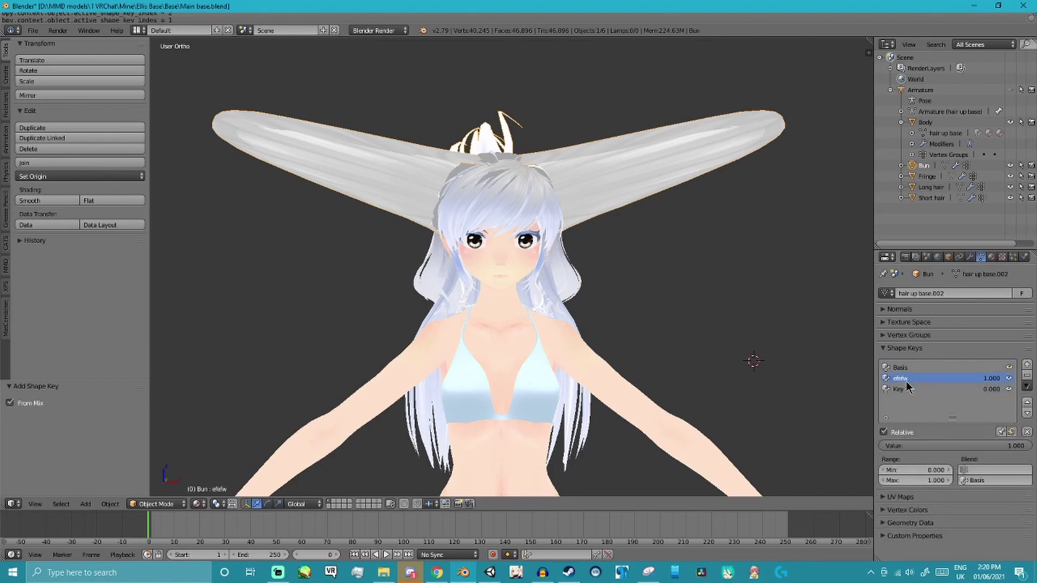
click(1027, 376)
click(1027, 377)
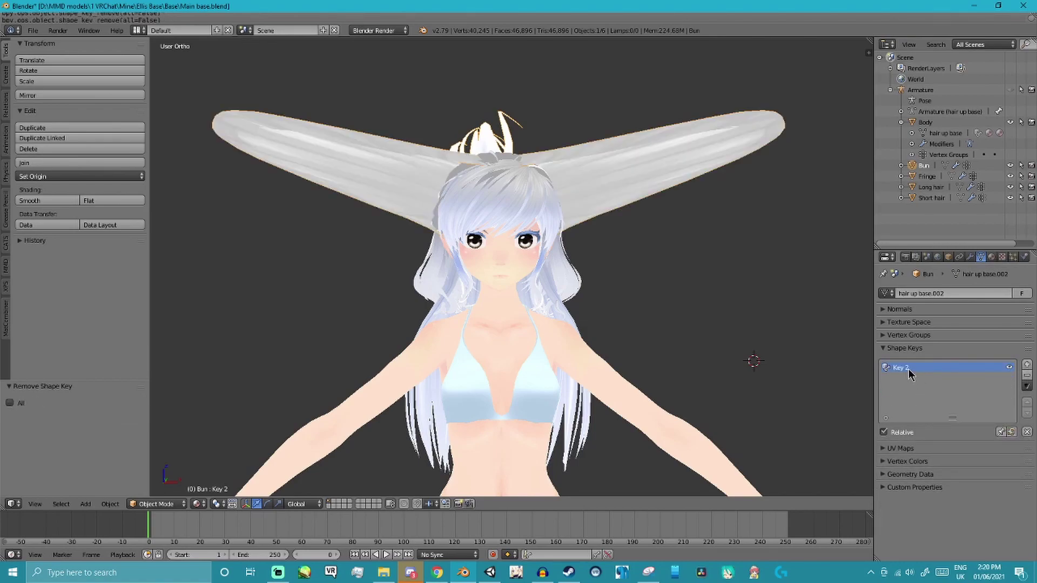
click(1027, 376)
Inspect the Bun's mesh, and undo the key removals and the new shape made from the mix
middle_drag(842, 399, 663, 322)
scroll(680, 337, up, 2)
key(ctrl+z)
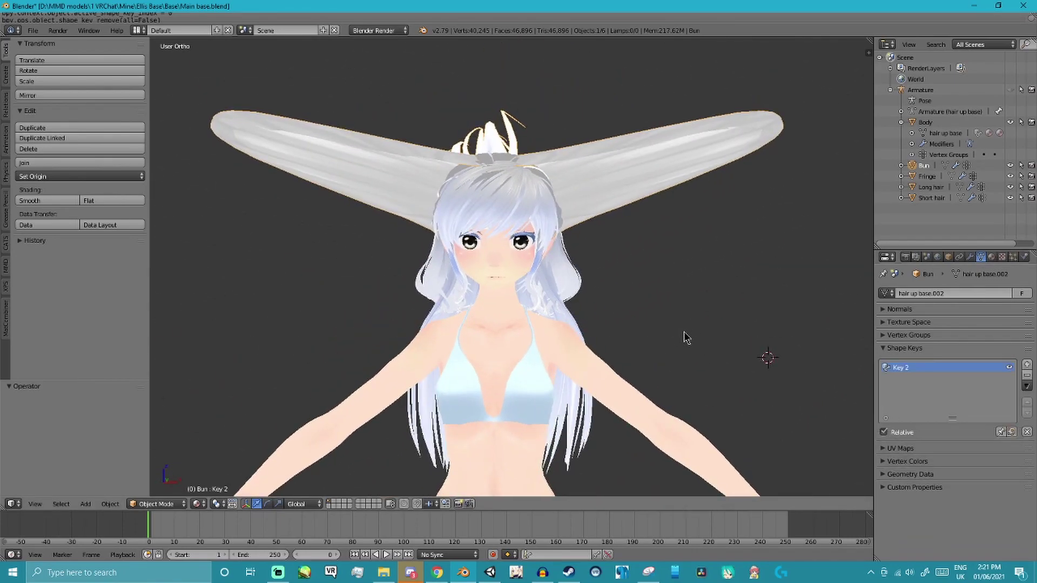
key(ctrl+z)
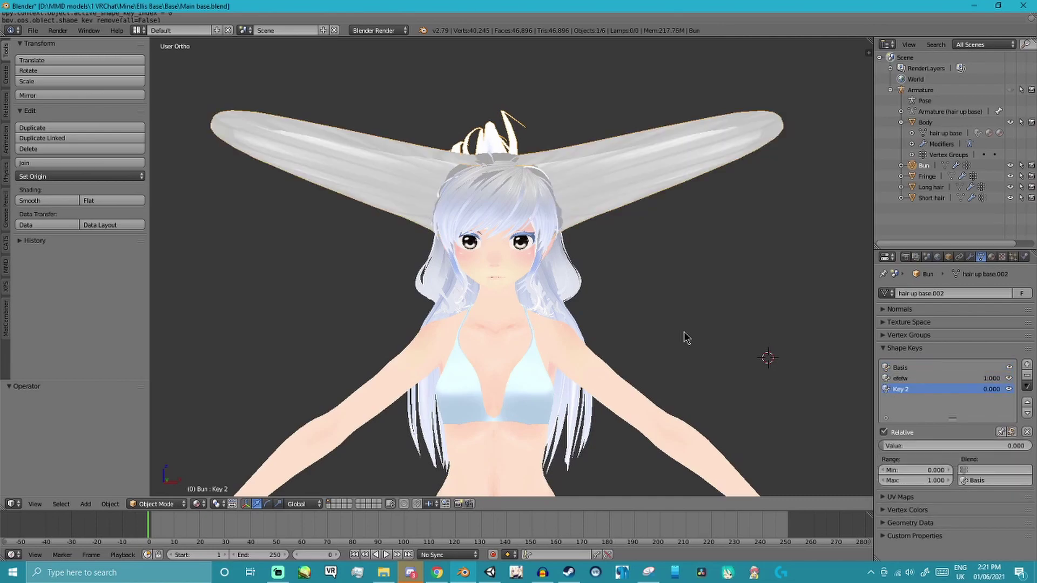
key(ctrl+z)
key(ctrl+z)
key(ctrl+z)
Clear the Bun's shape key values and create a new shape from the mix with Basis active
click(918, 380)
click(1026, 432)
click(945, 368)
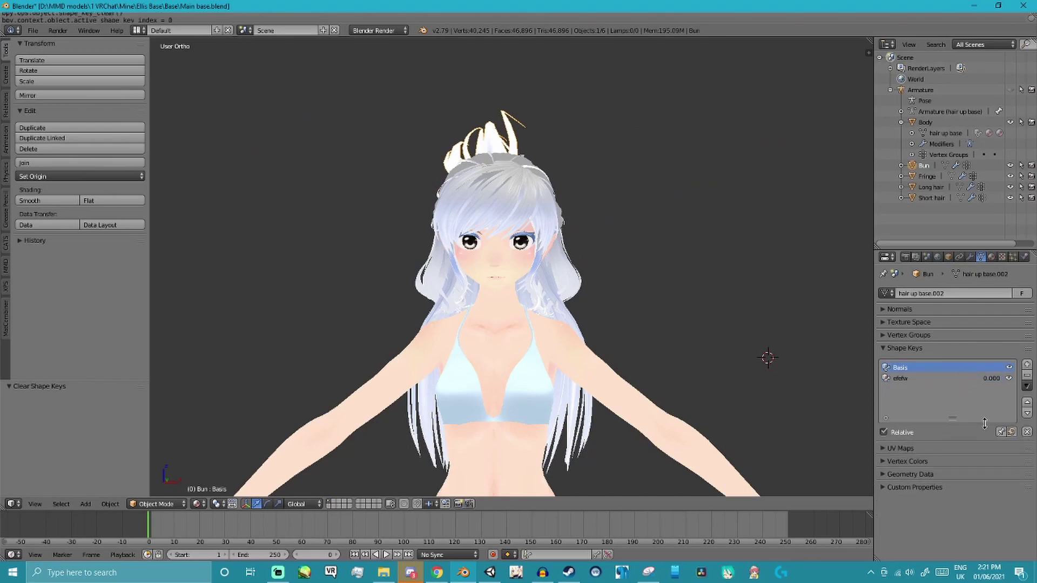
click(1027, 386)
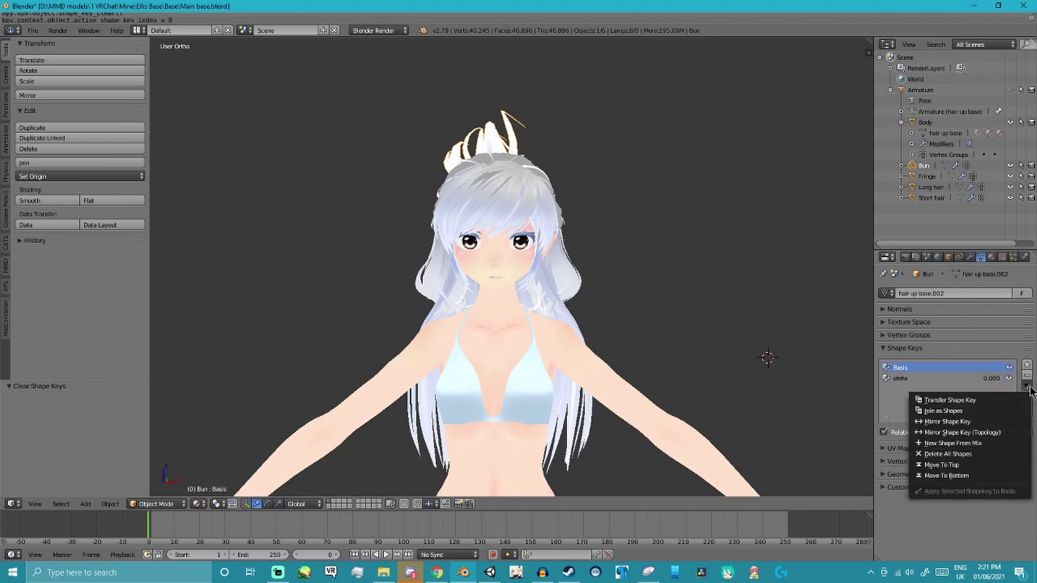
click(992, 445)
Remove efefw and the other two remaining shape keys from the Bun
click(921, 378)
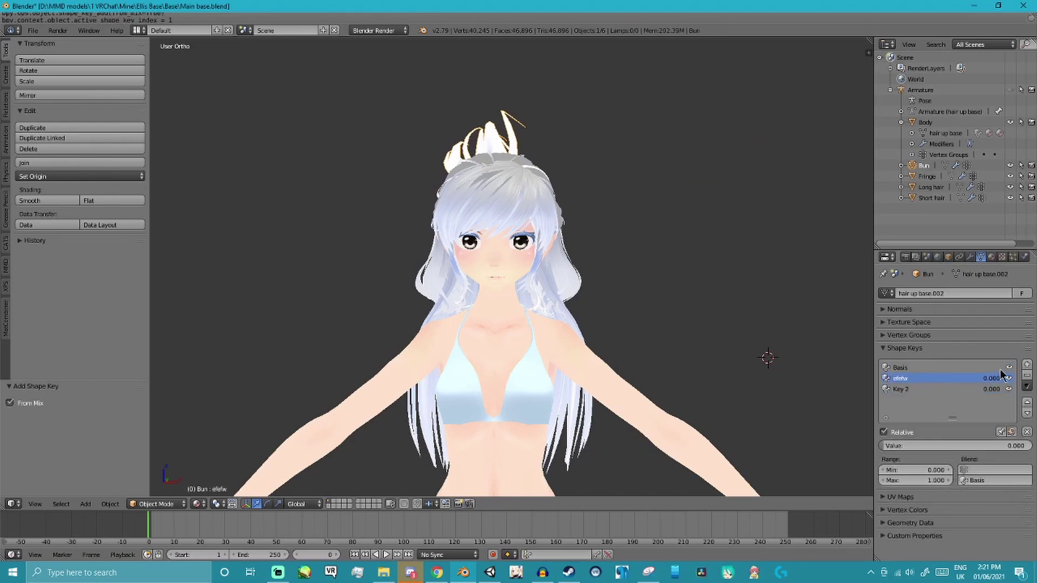
click(1026, 376)
click(1026, 376)
click(1026, 376)
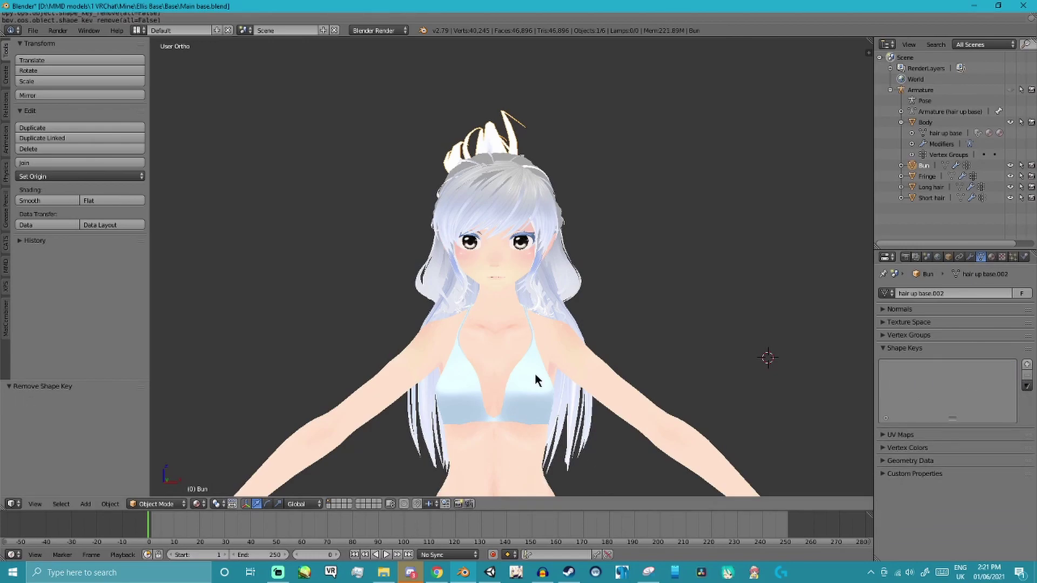
Remove all shape keys from the Fringe object
middle_drag(528, 409, 529, 326)
scroll(529, 327, up, 3)
click(927, 176)
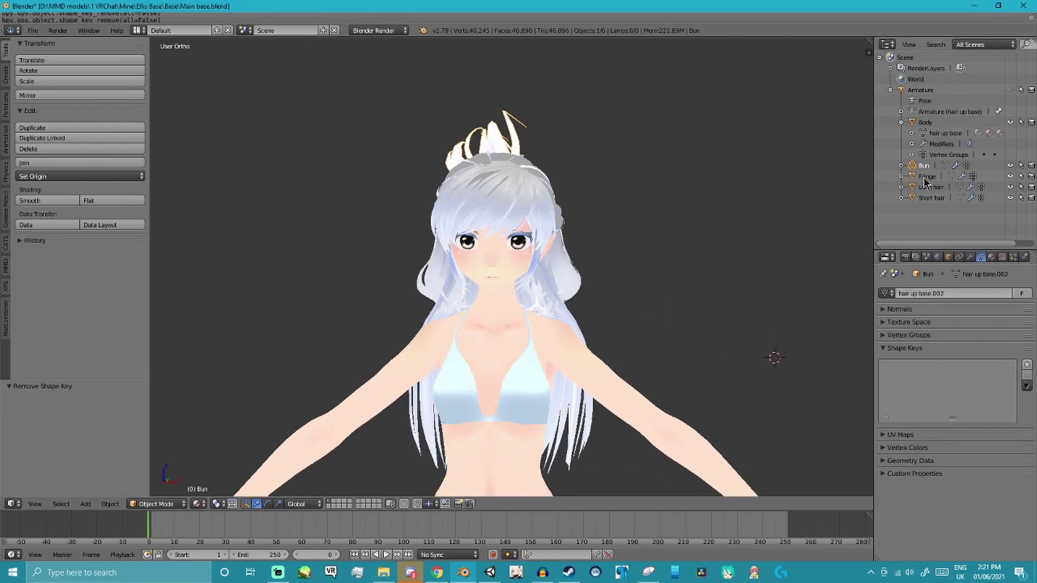
click(885, 412)
click(1026, 376)
click(1026, 377)
click(1026, 376)
click(1026, 377)
click(1026, 377)
click(1026, 376)
click(1026, 376)
click(1026, 376)
click(1026, 377)
Remove all shape keys from the Long hair object, including its Basis
click(930, 187)
scroll(930, 405, down, 10)
click(930, 410)
click(1026, 377)
click(1026, 377)
click(1026, 377)
click(1026, 377)
click(1026, 376)
click(1026, 377)
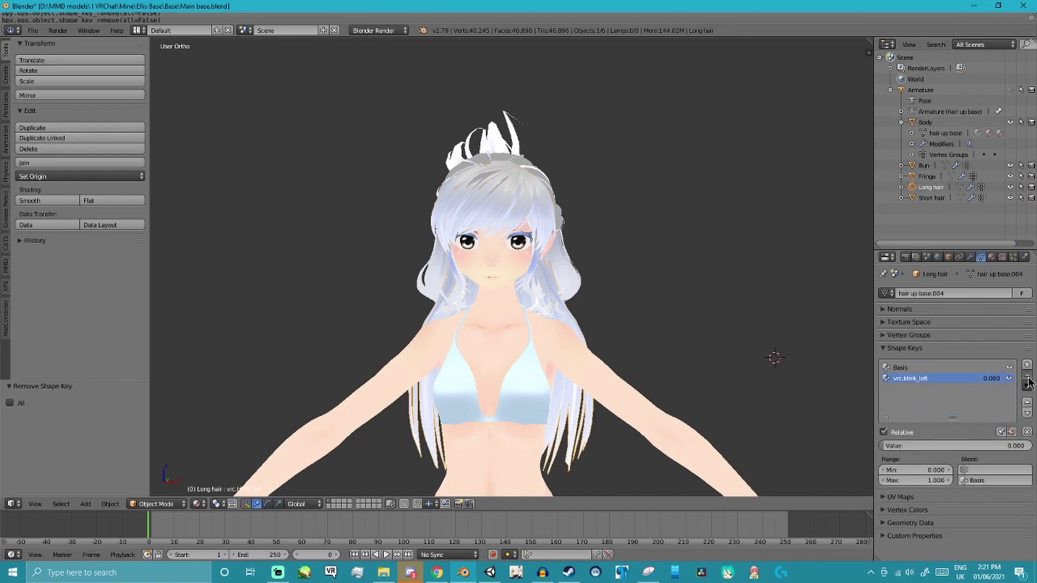
Remove every shape key from the Short hair object
click(931, 197)
click(907, 411)
click(1026, 376)
click(1026, 376)
click(1026, 377)
click(1026, 377)
click(1026, 376)
click(1026, 376)
click(1026, 376)
click(1031, 376)
click(1031, 375)
click(1031, 375)
click(1031, 375)
click(1031, 376)
click(1031, 375)
Compare the shape key lists of the Body, Bun, Fringe, Long hair and Short hair objects, including the end of the Body's list
click(925, 122)
click(924, 165)
click(927, 176)
click(925, 166)
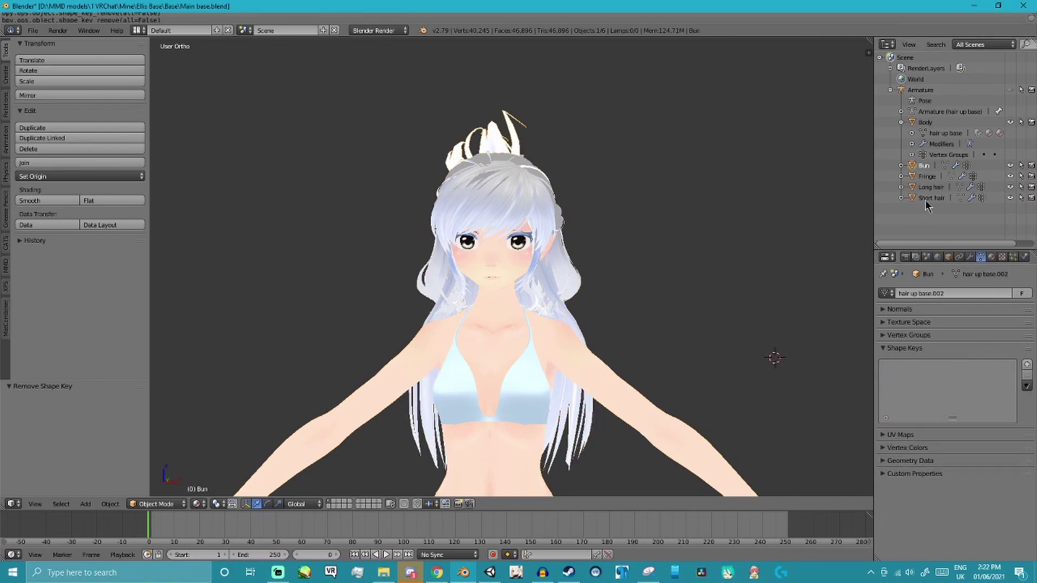
click(924, 123)
click(924, 166)
click(931, 187)
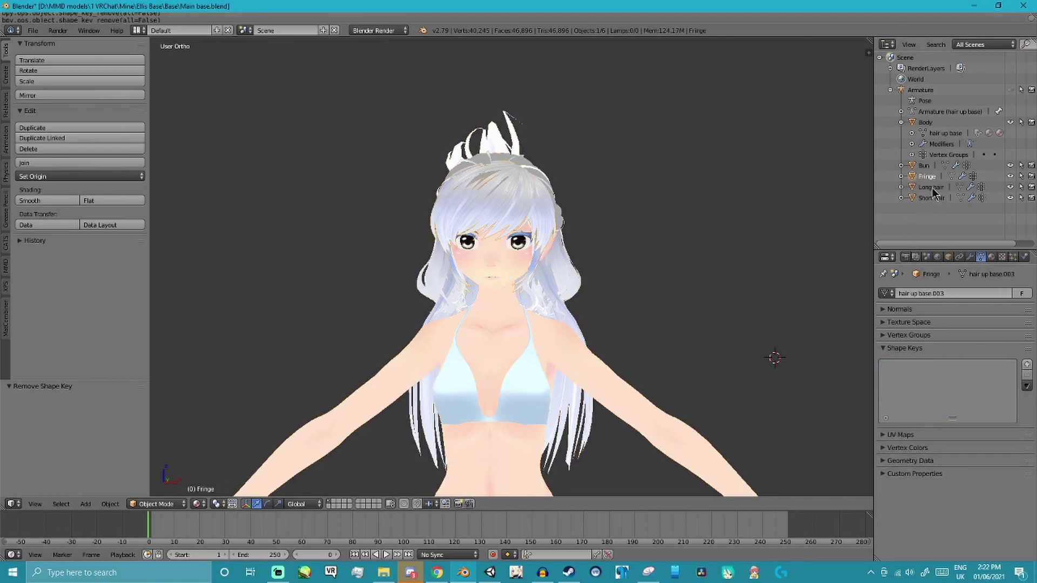
click(936, 123)
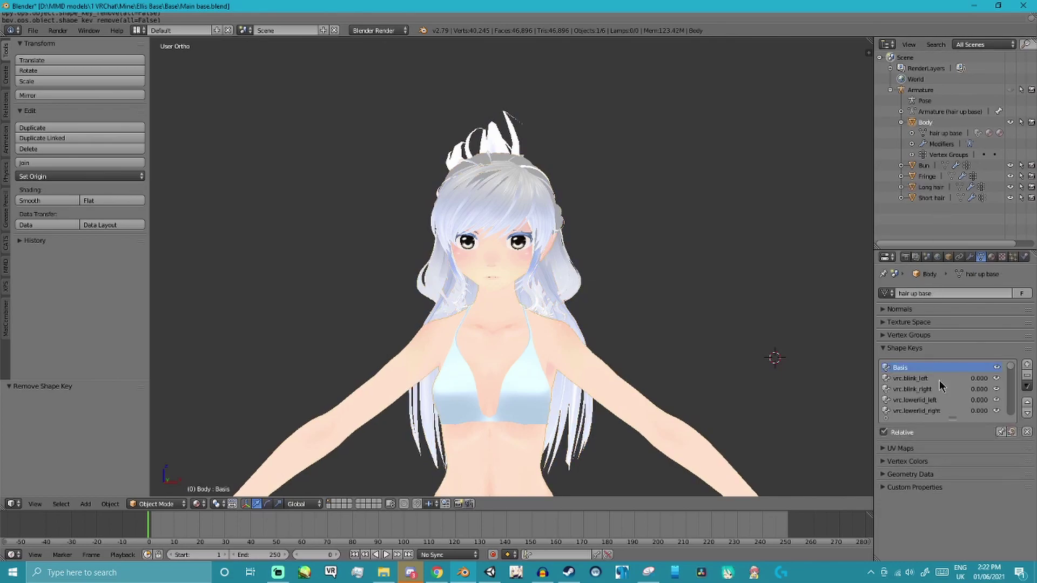
drag(1012, 366, 1012, 432)
click(945, 412)
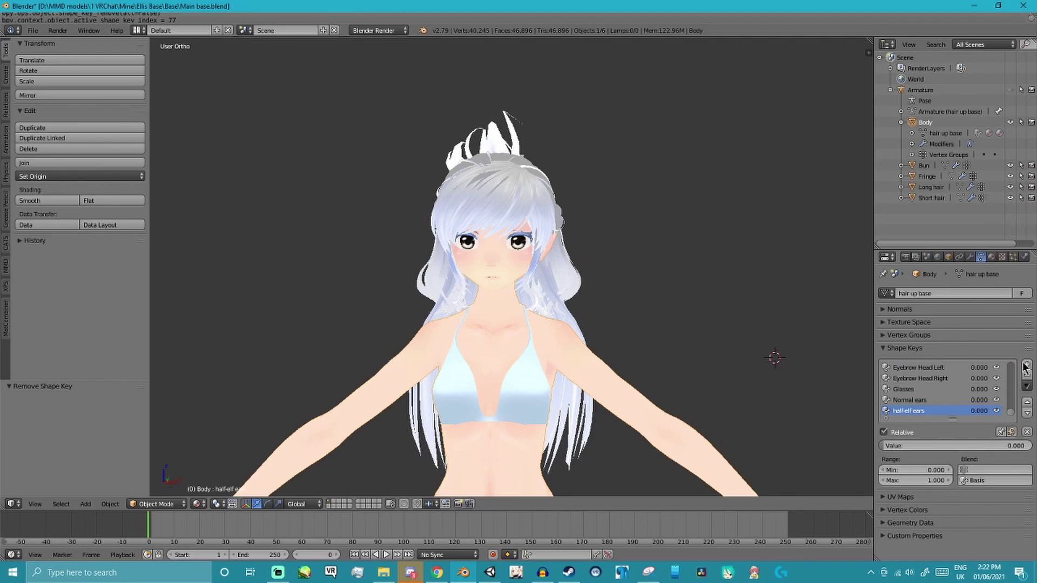
click(932, 188)
click(932, 198)
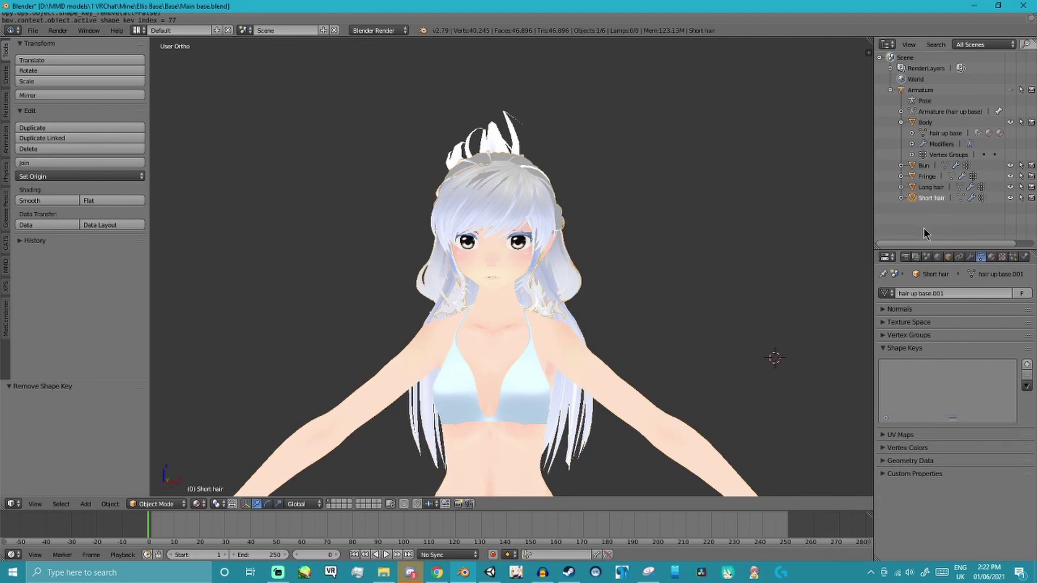
click(926, 177)
click(924, 165)
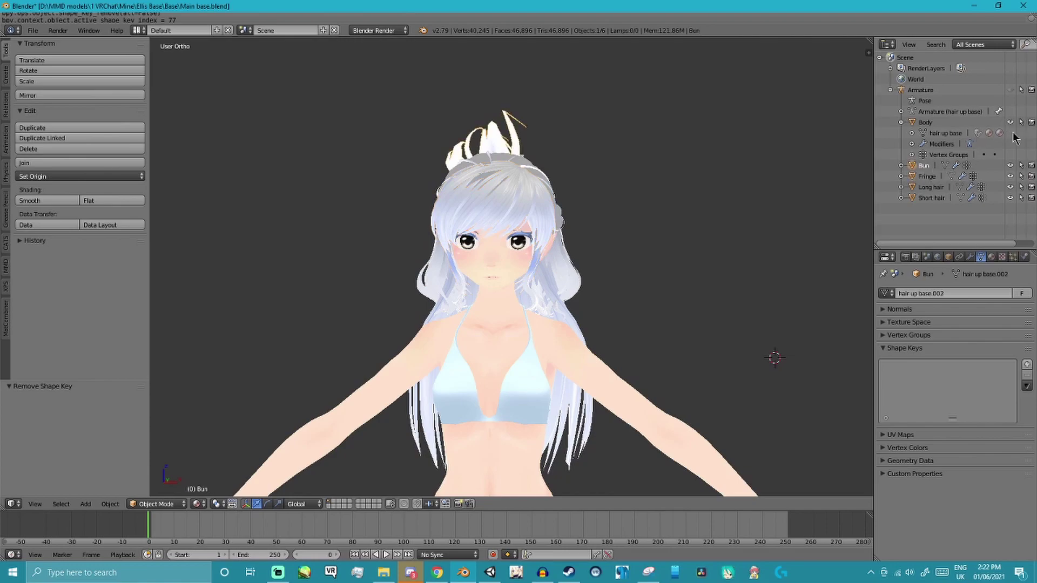
Add a Basis shape key to each of the Bun, Fringe, Short hair and Long hair objects
click(1026, 366)
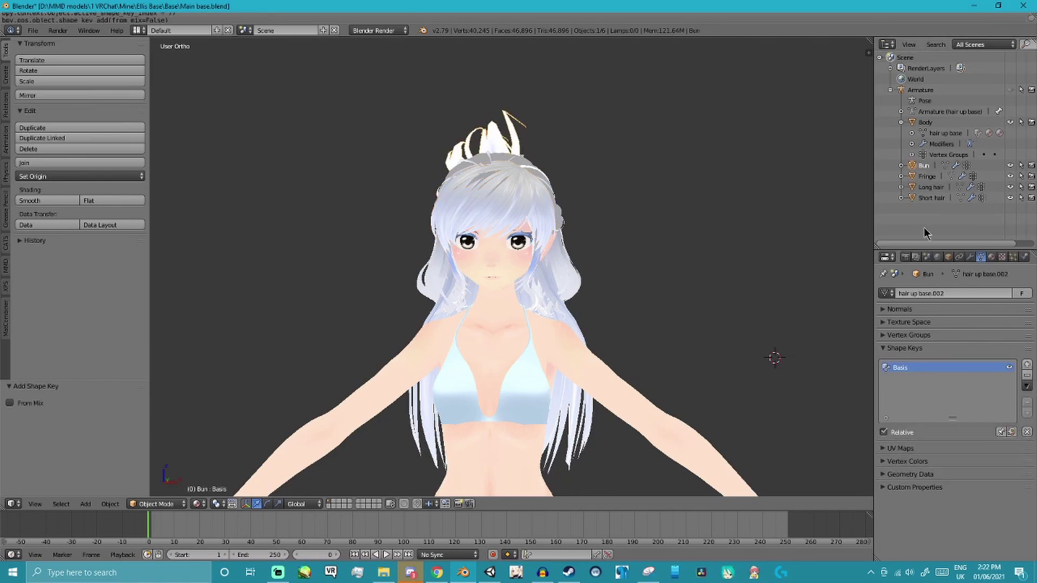
click(928, 177)
click(930, 186)
click(931, 197)
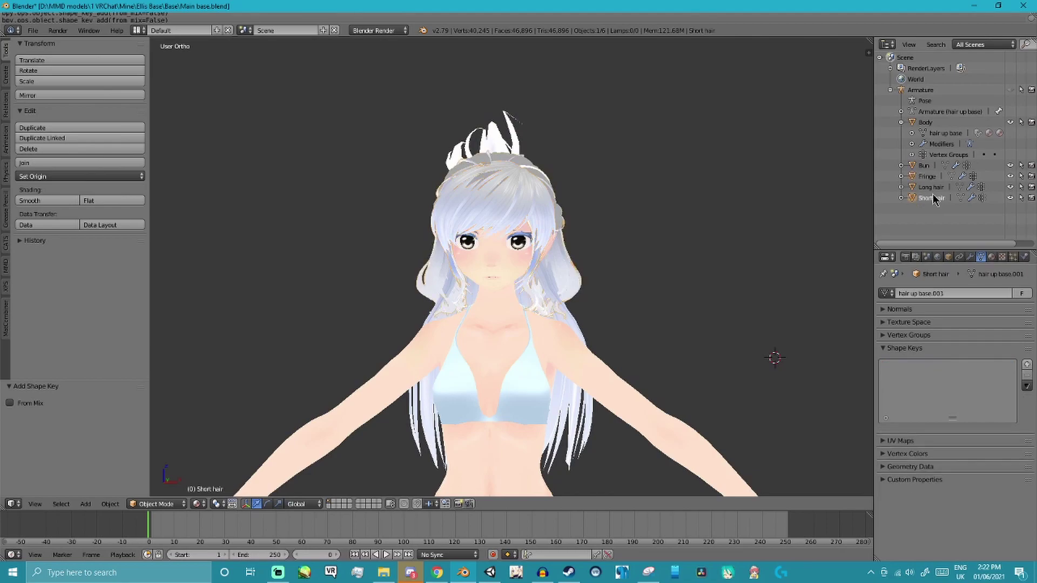
click(1026, 365)
click(931, 187)
click(1026, 366)
Add a second shape key to the Bun and name it No bun
click(924, 166)
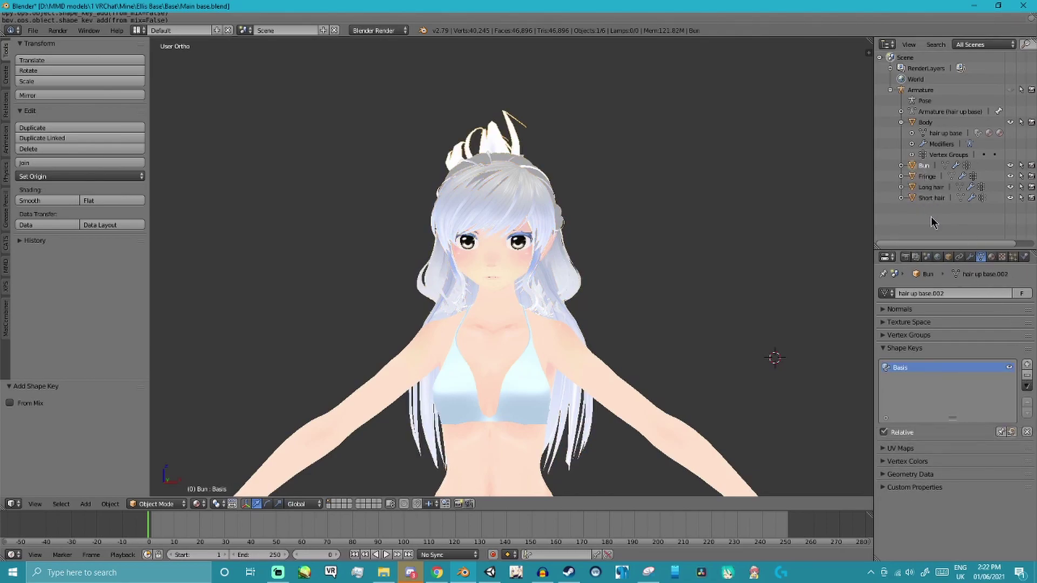
click(1029, 366)
double_click(970, 377)
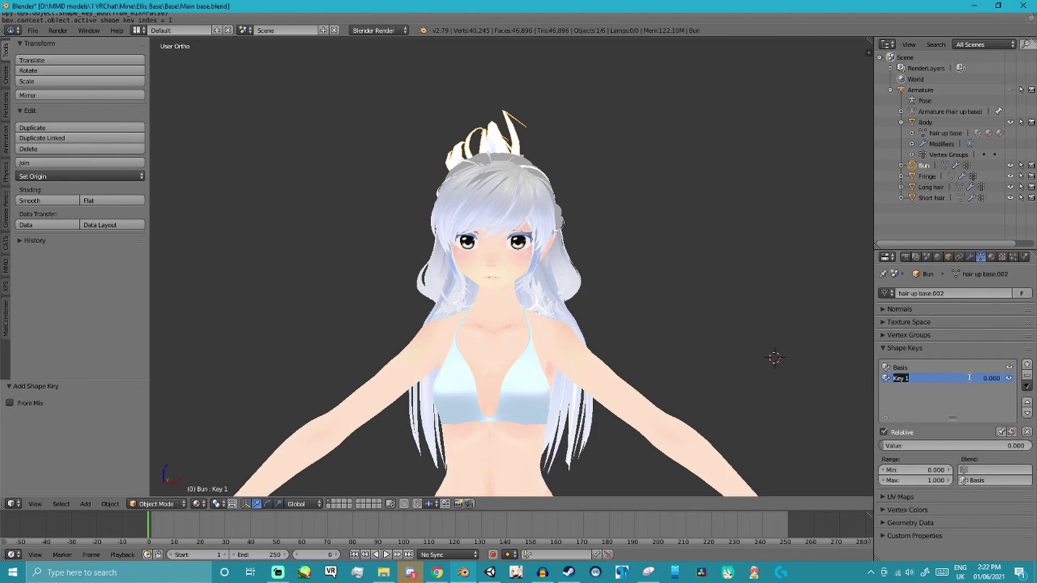
text(No)
key(Return)
text(bun)
key(Return)
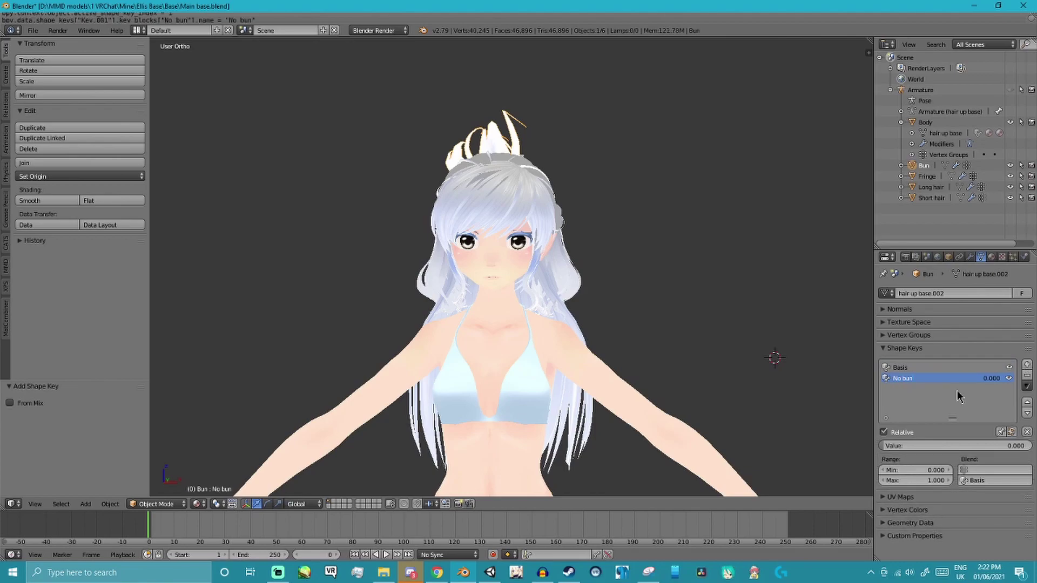
Add a shape key named No fringe to the Fringe object
click(927, 176)
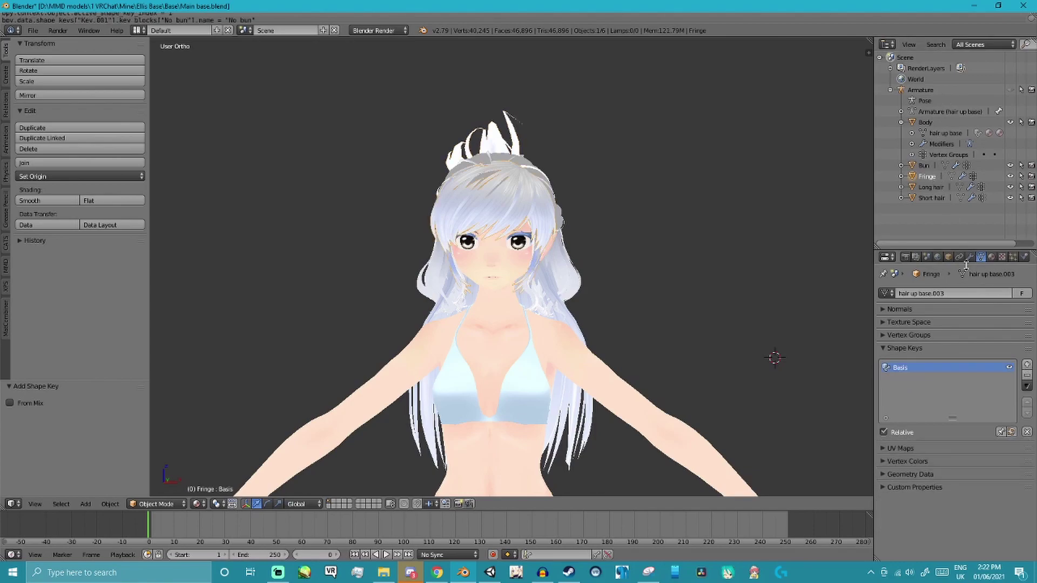
click(1027, 365)
double_click(910, 380)
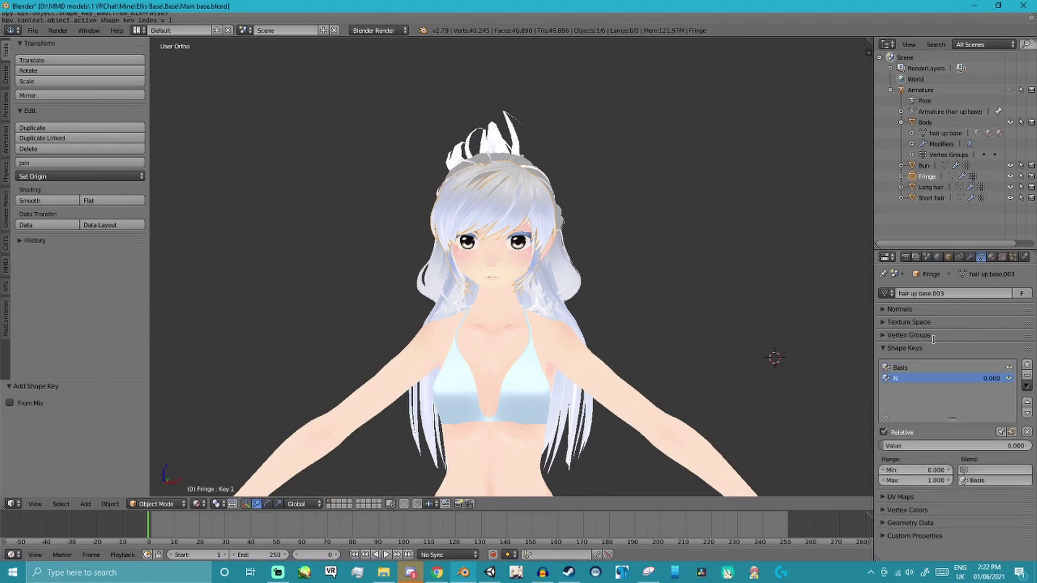
text(No fringe)
key(Return)
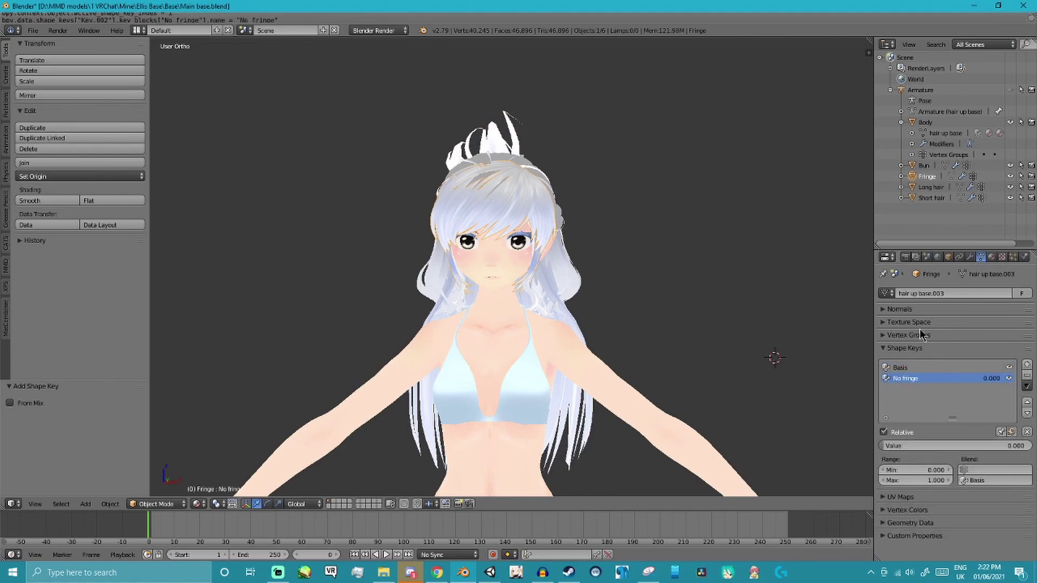
Add a shape key named no long to the Long hair object
click(931, 187)
click(1028, 365)
double_click(910, 380)
text(no long)
key(Return)
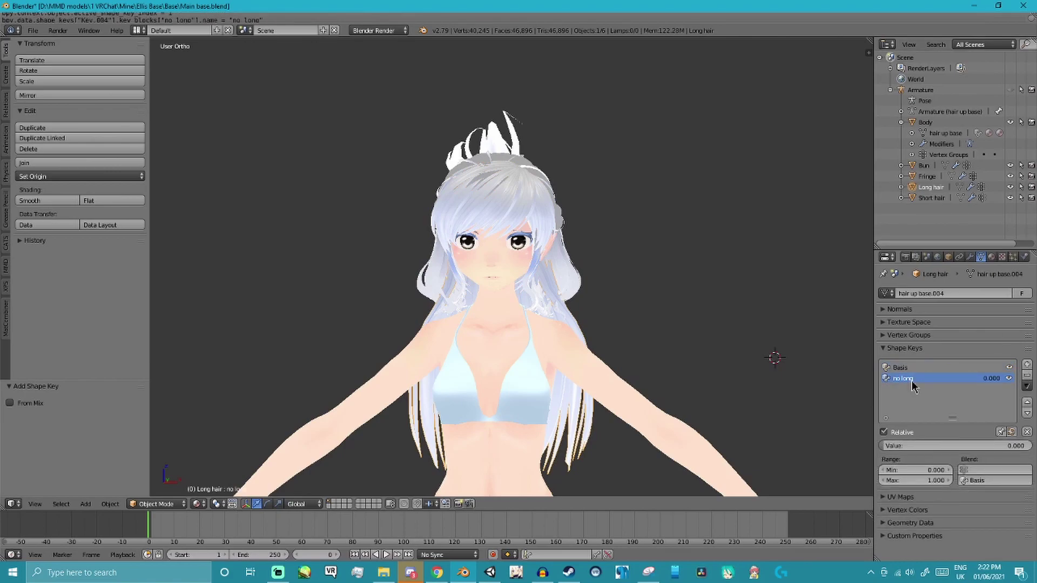
Add a shape key named no short to the Short hair object
click(933, 198)
click(1026, 365)
double_click(928, 379)
text(no short)
key(Return)
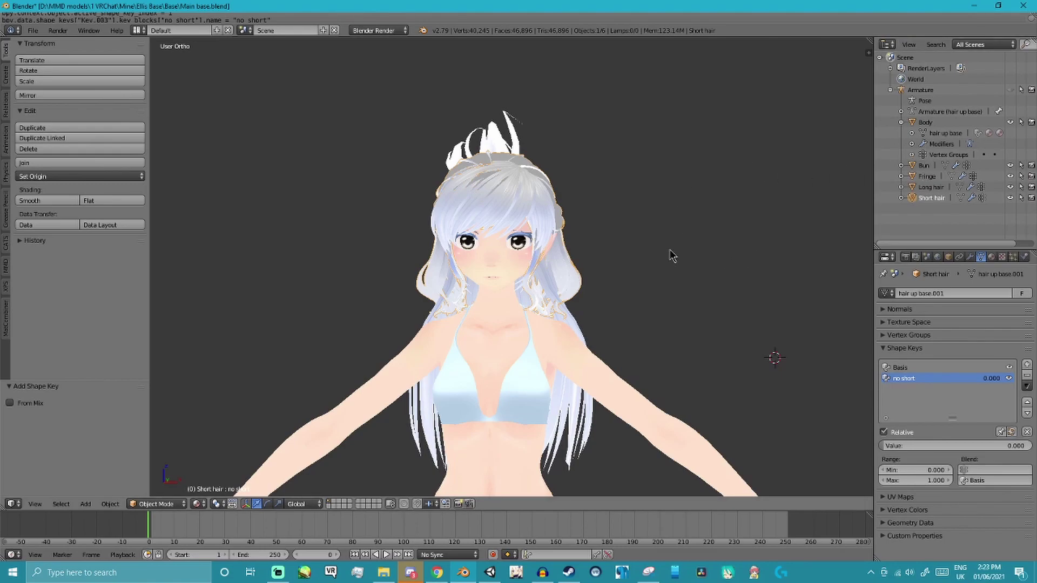
Select the Bun object, view it from the right side and enter Edit Mode
scroll(670, 250, down, 2)
middle_drag(727, 300, 671, 316)
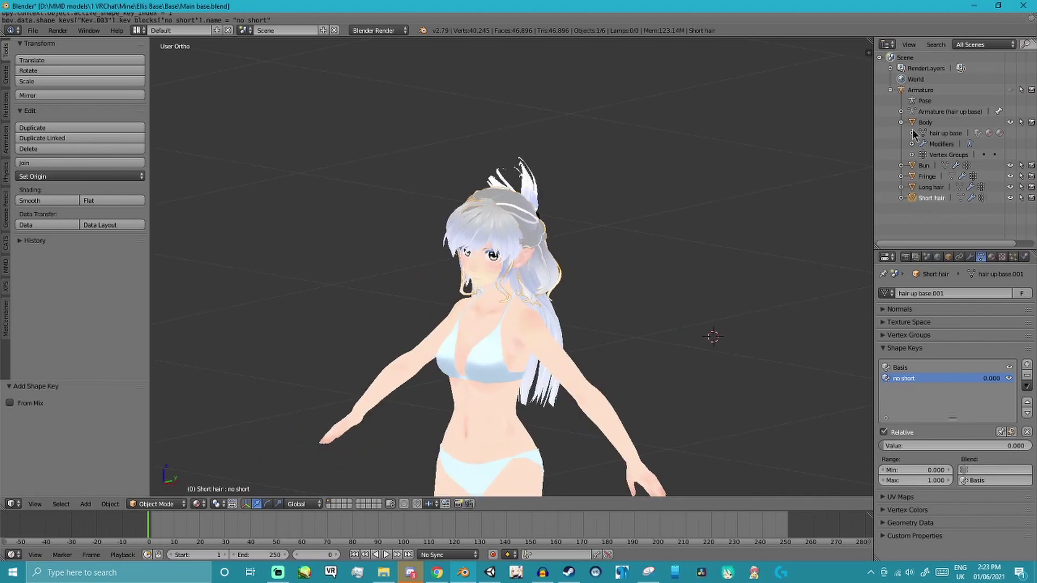
key(KP_1)
scroll(627, 315, up, 2)
key(KP_3)
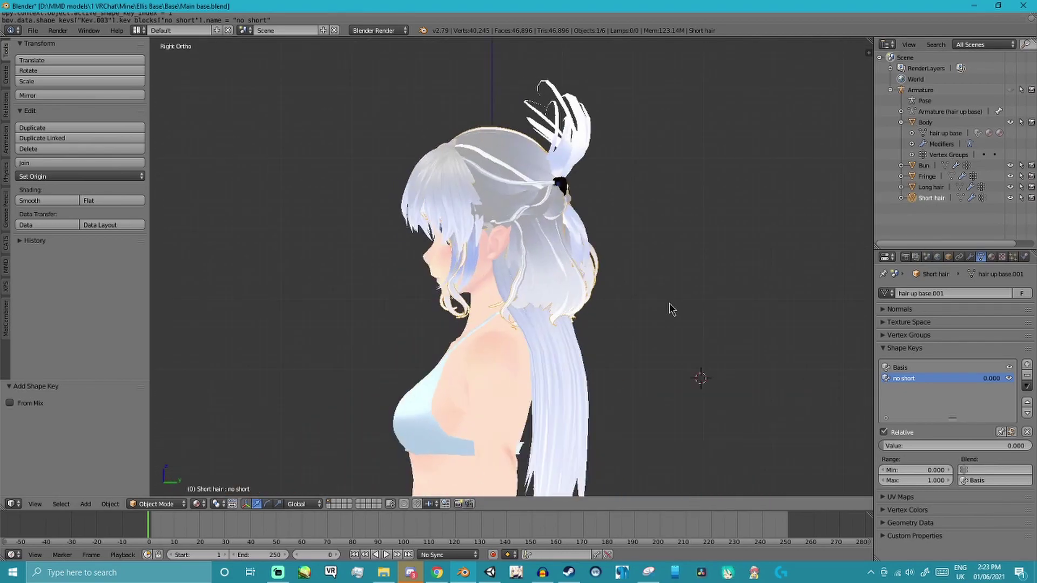
key(KP_1)
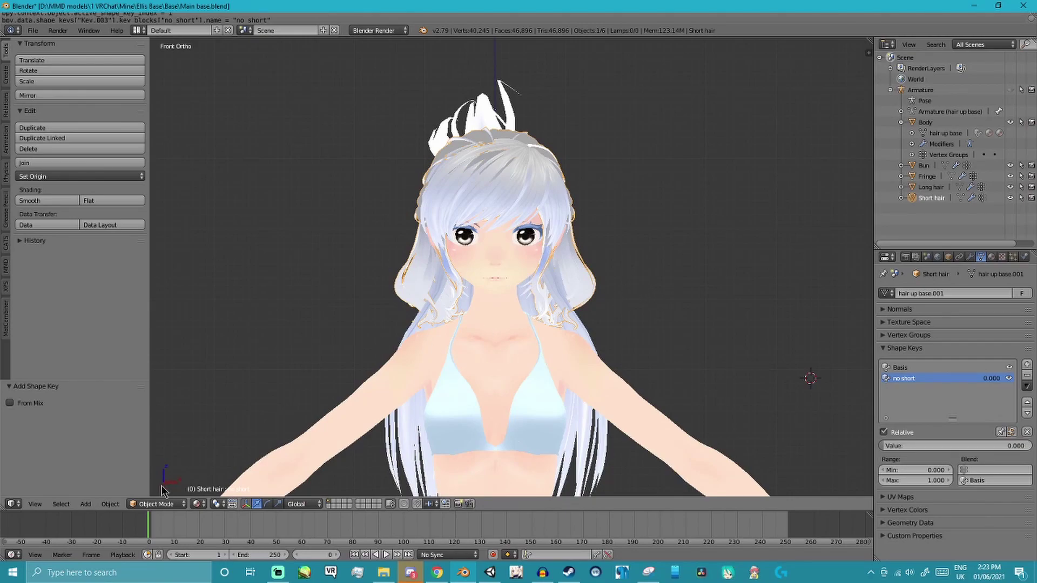
click(162, 503)
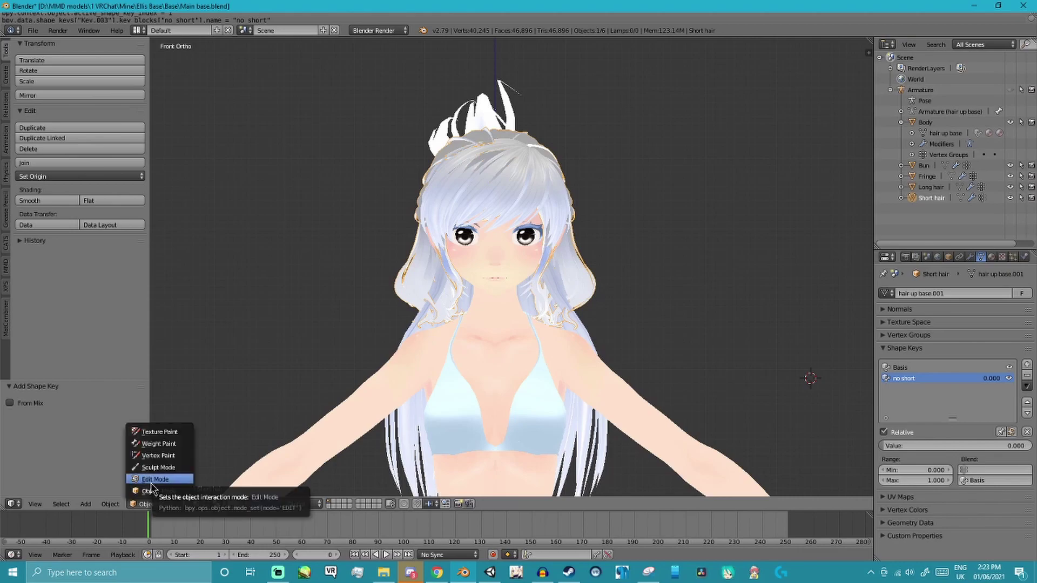
click(924, 166)
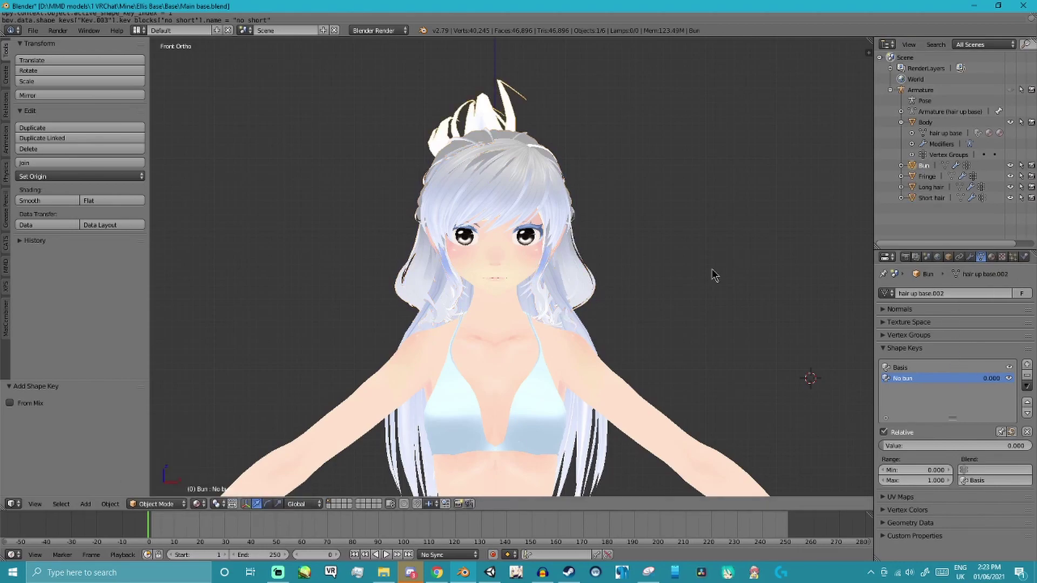
key(KP_3)
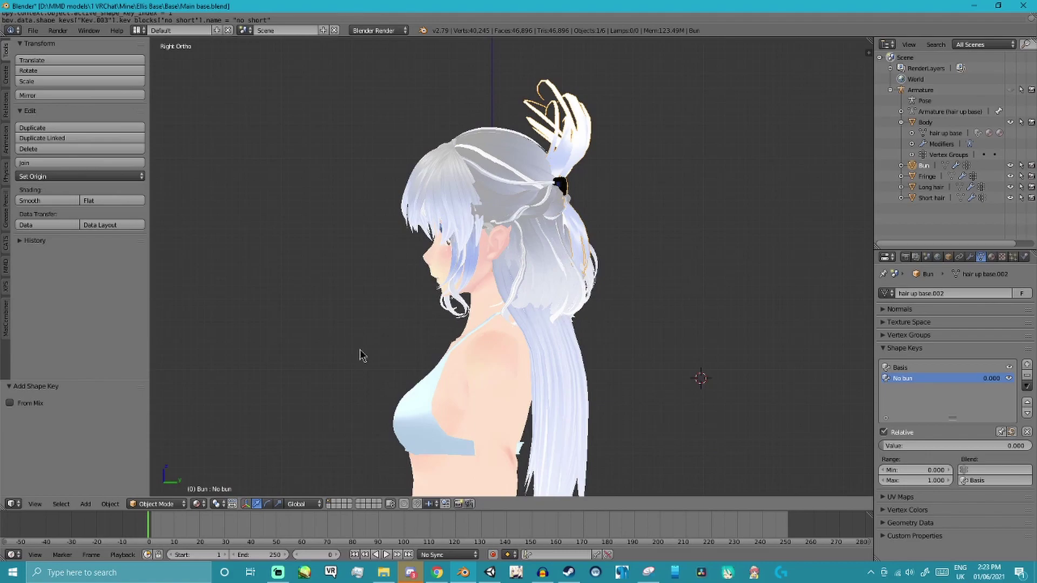
click(156, 503)
click(156, 478)
Make the No bun shape key active and select all of the Bun's vertices
click(908, 383)
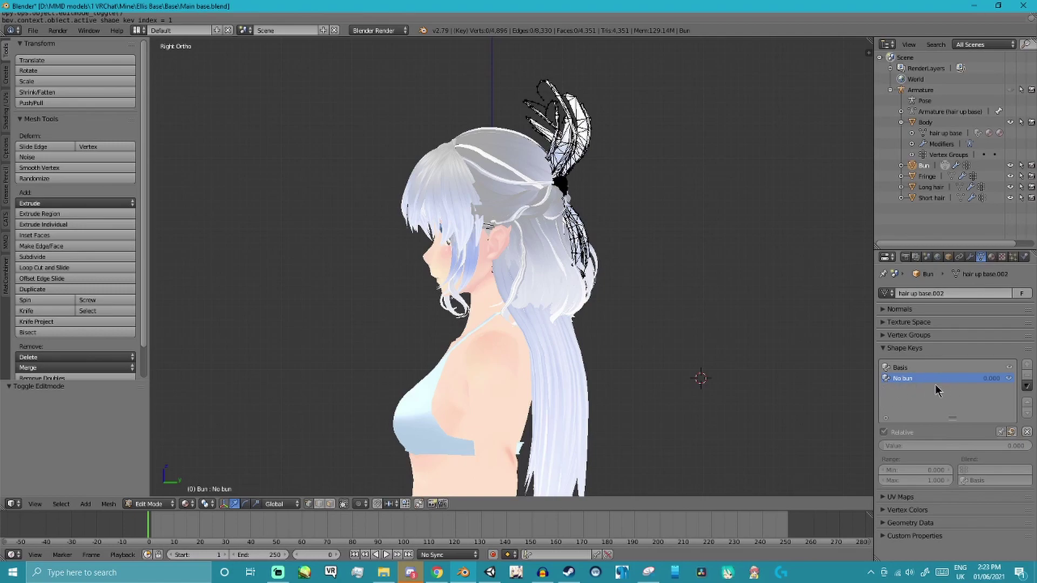
click(905, 370)
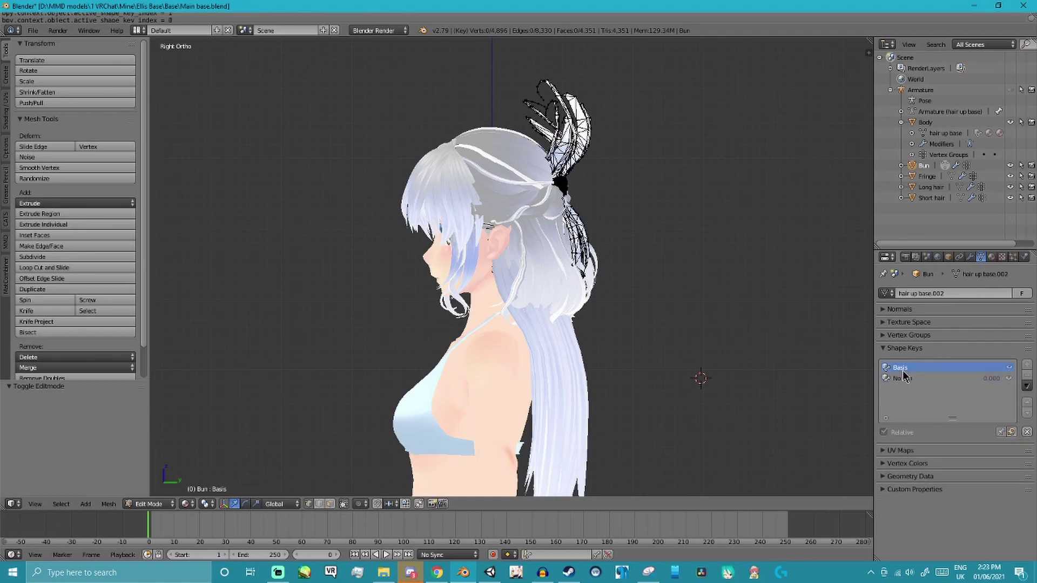
click(937, 379)
key(a)
scroll(513, 268, up, 1)
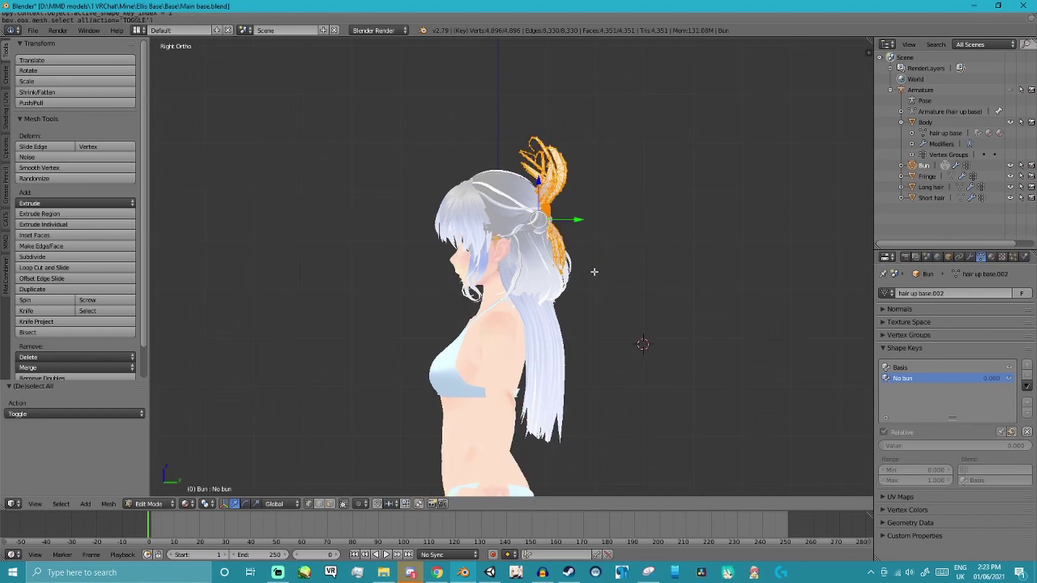
scroll(513, 267, down, 1)
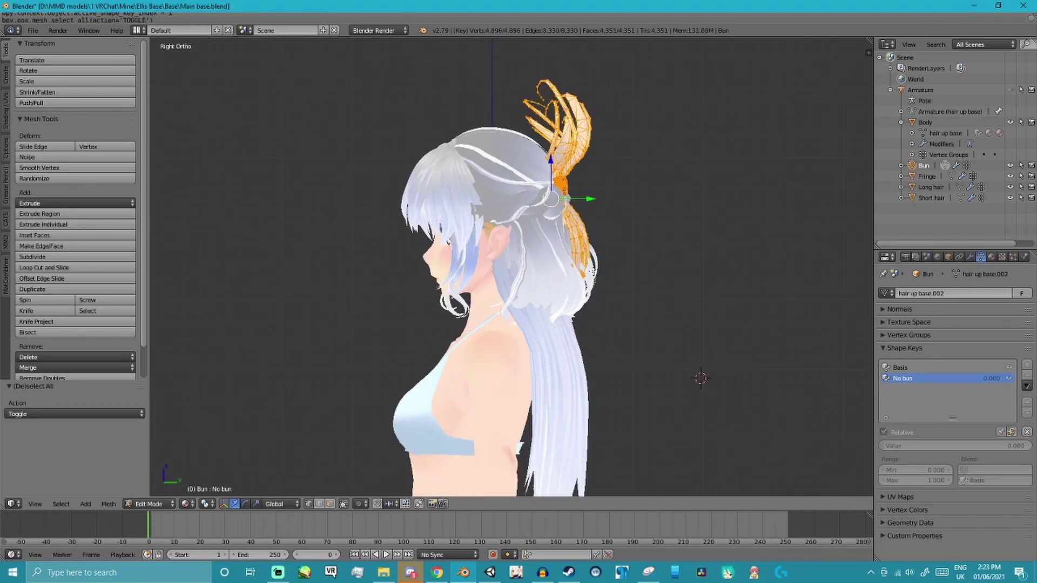
Hide the Fringe, Long hair and Short hair objects and switch the viewport to wireframe shading
click(1010, 177)
click(1010, 187)
click(1010, 198)
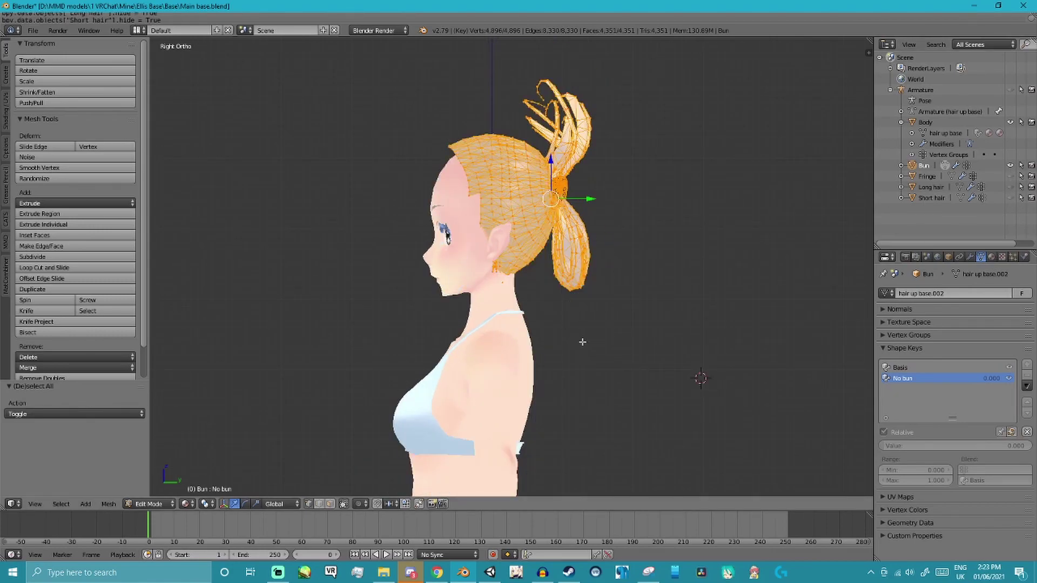
shift+middle_drag(587, 379, 589, 393)
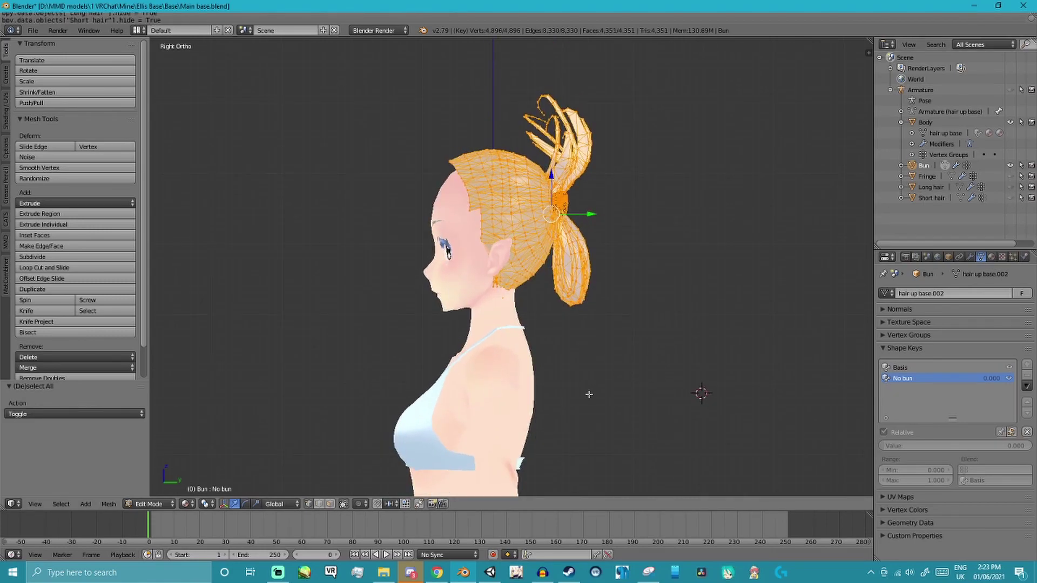
click(164, 505)
click(185, 504)
click(205, 474)
Collapse all of the Bun's vertices to a point by scaling them to 0.0001 on the X, Y and Z axes
click(256, 504)
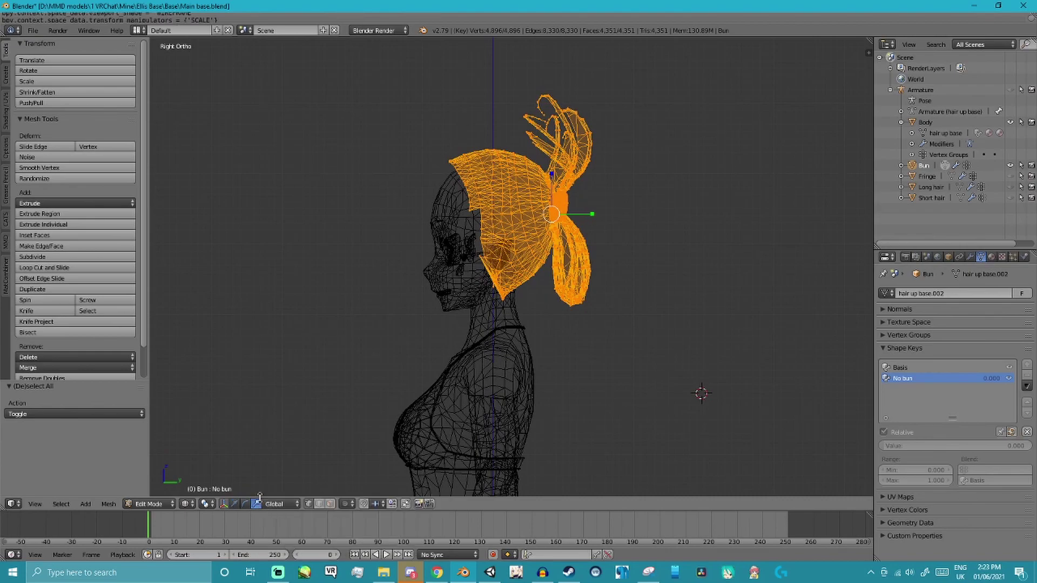
drag(595, 214, 568, 214)
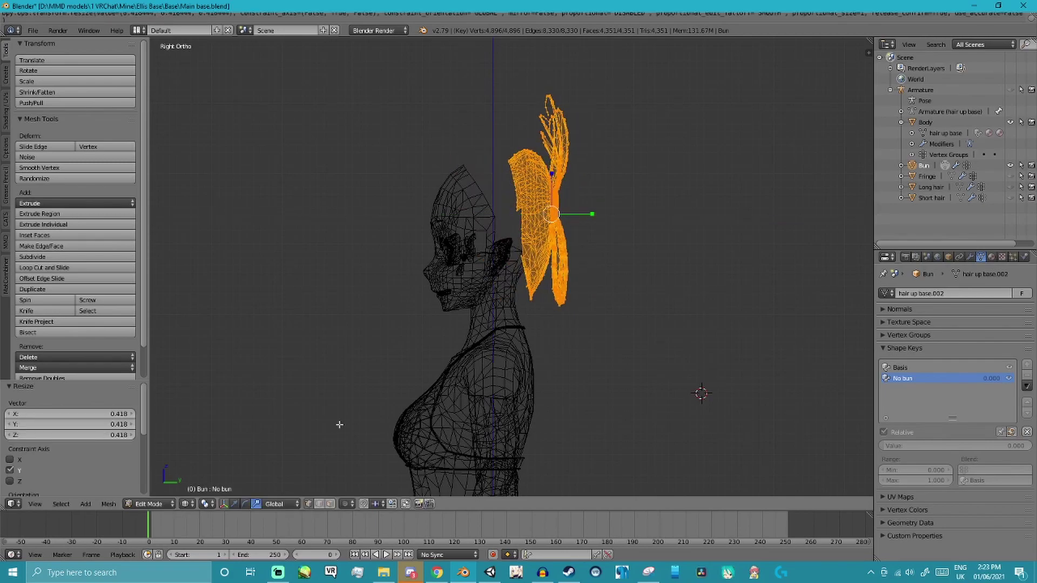
click(105, 416)
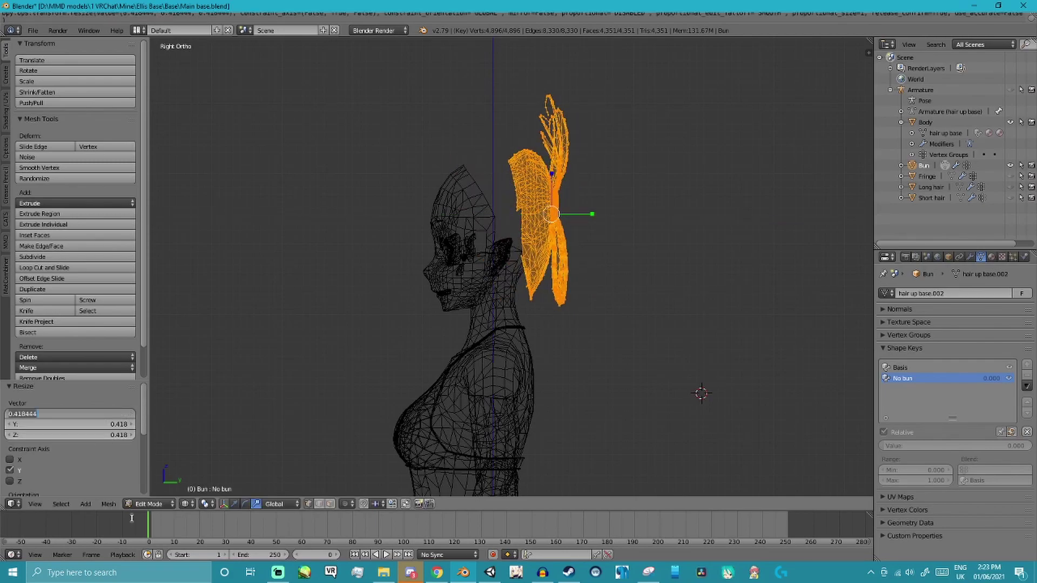
text(0.0001)
key(Return)
key(ctrl+v)
key(ctrl+v)
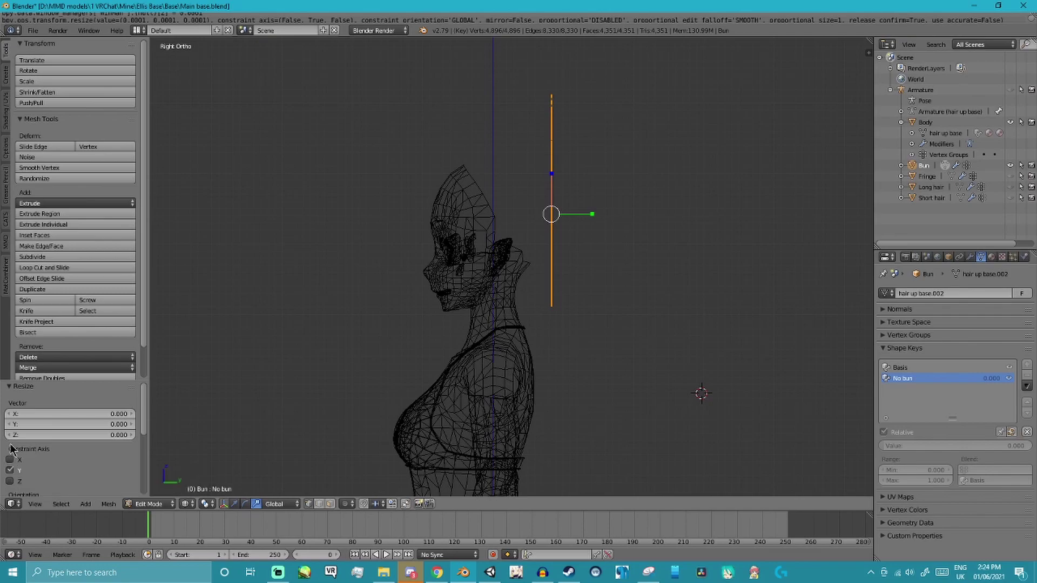
click(98, 425)
text(0)
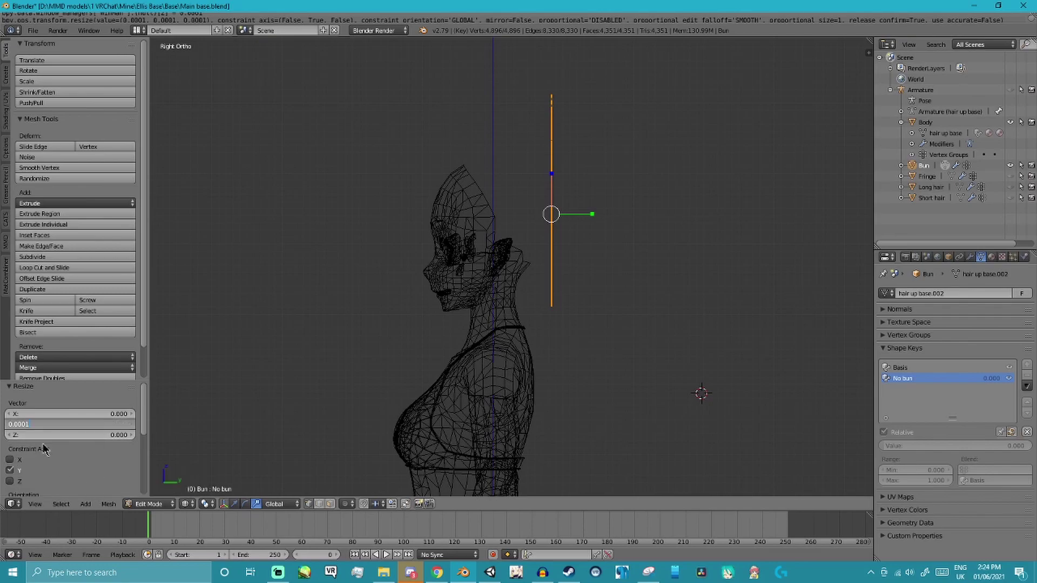
key(Return)
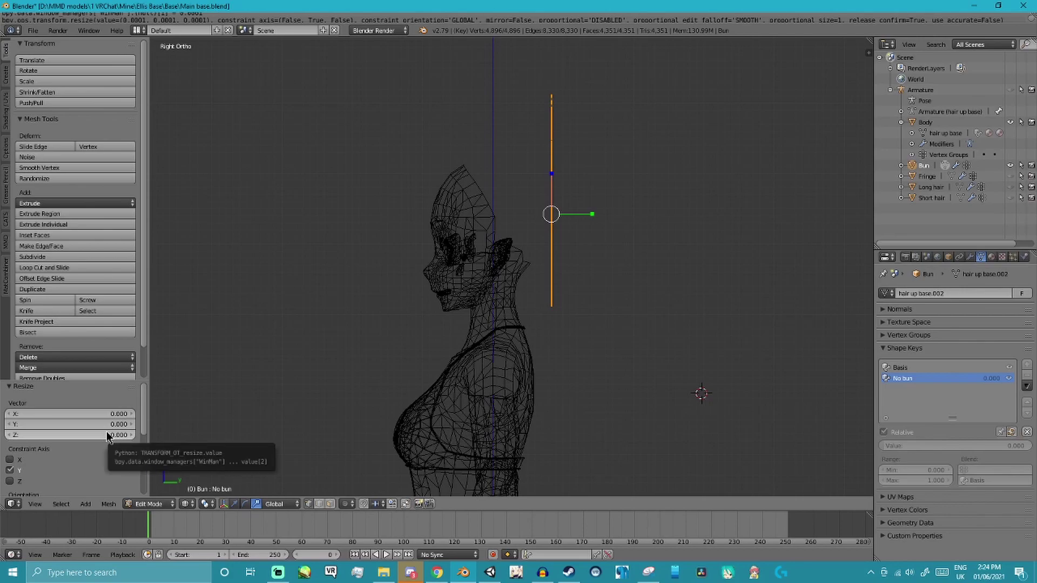
click(10, 459)
click(10, 481)
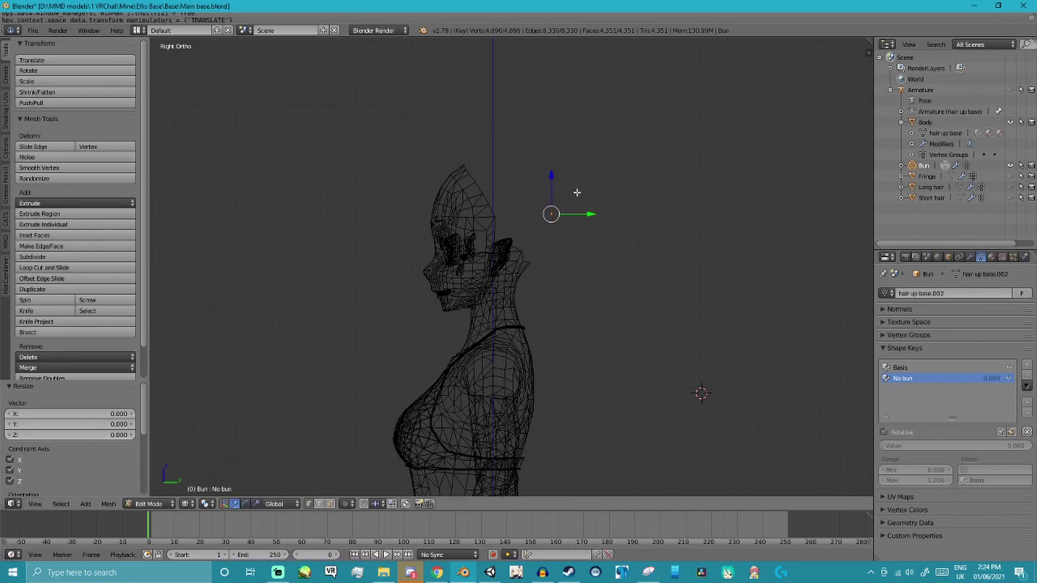
Move the collapsed Bun vertices inside the head, about -0.120 along Y and -0.051 along Z
drag(592, 221, 506, 232)
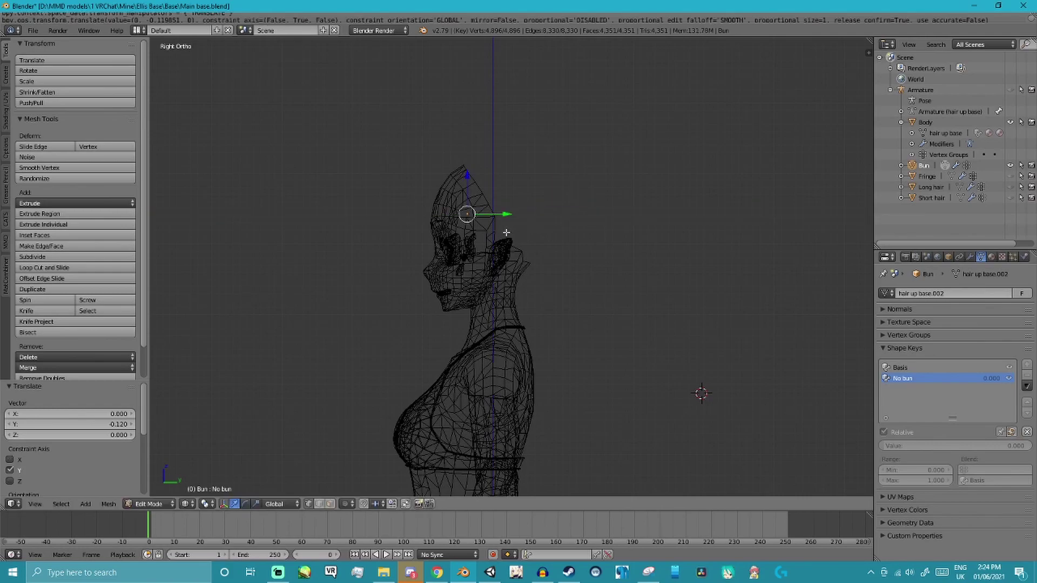
drag(469, 174, 474, 209)
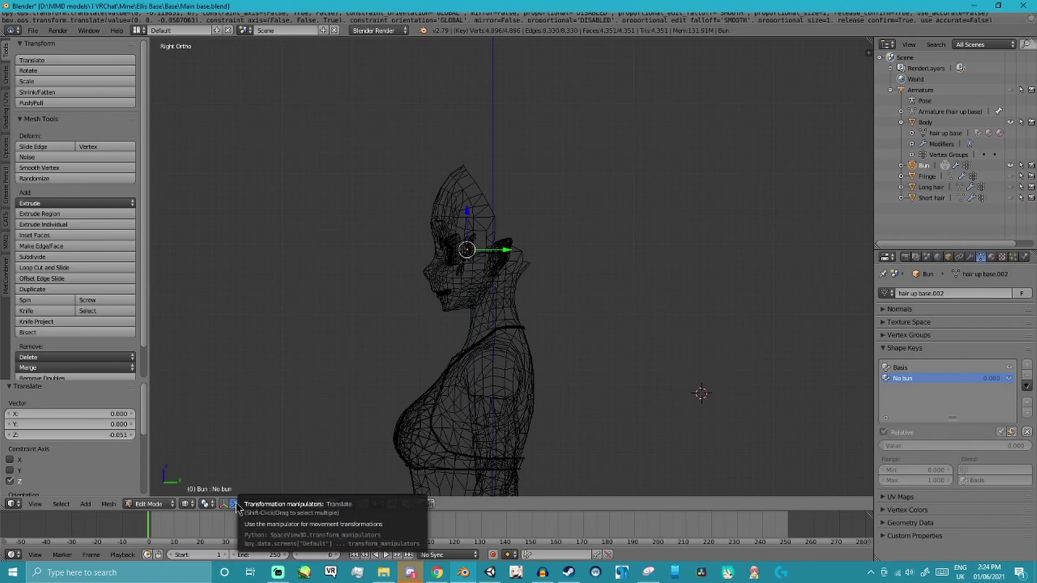
middle_drag(274, 324, 503, 309)
scroll(519, 268, up, 3)
mouse_move(519, 267)
middle_down()
mouse_move(469, 272)
mouse_move(410, 302)
mouse_move(382, 396)
mouse_move(271, 291)
mouse_move(660, 241)
mouse_move(664, 262)
mouse_move(463, 307)
mouse_move(560, 273)
mouse_move(505, 278)
middle_up()
key(KP_3)
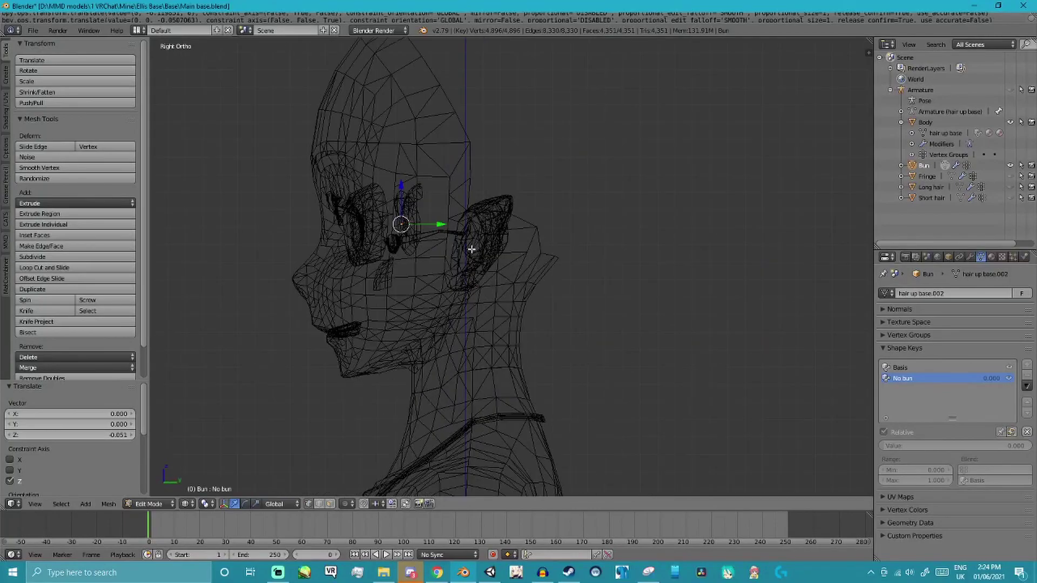
Adjust the collapsed Bun point's position inside the head, ending with a shift of about 0.030 along Y
scroll(440, 170, down, 5)
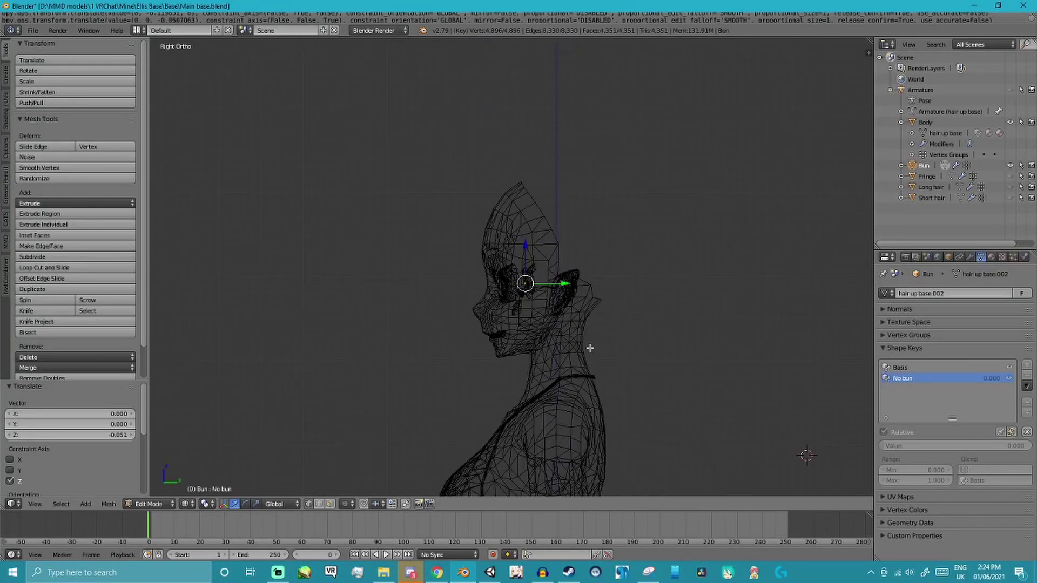
scroll(536, 289, up, 4)
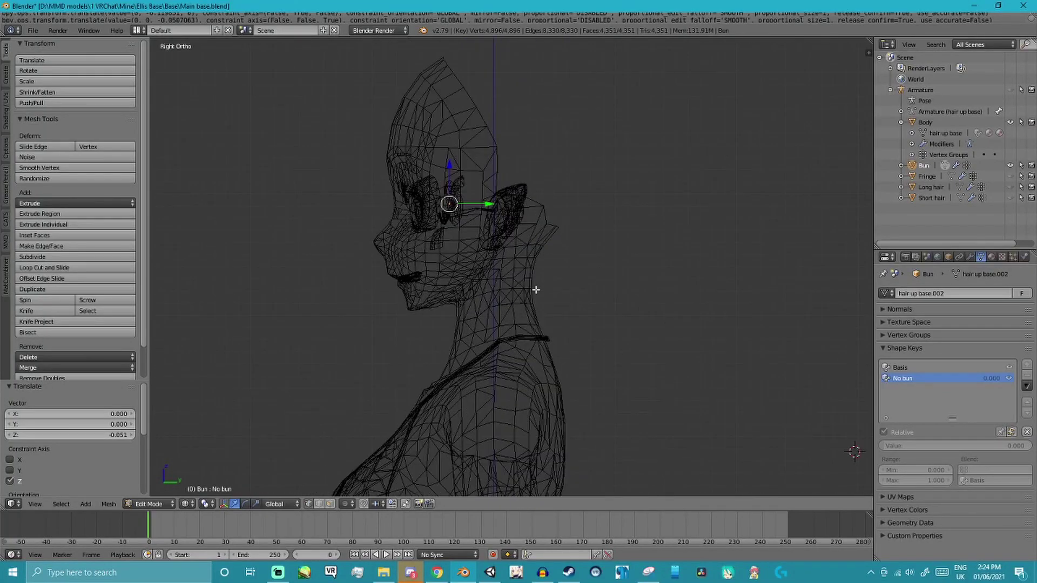
drag(472, 190, 451, 208)
scroll(567, 246, down, 1)
shift+middle_drag(510, 269, 504, 380)
drag(496, 314, 528, 321)
middle_drag(528, 320, 671, 319)
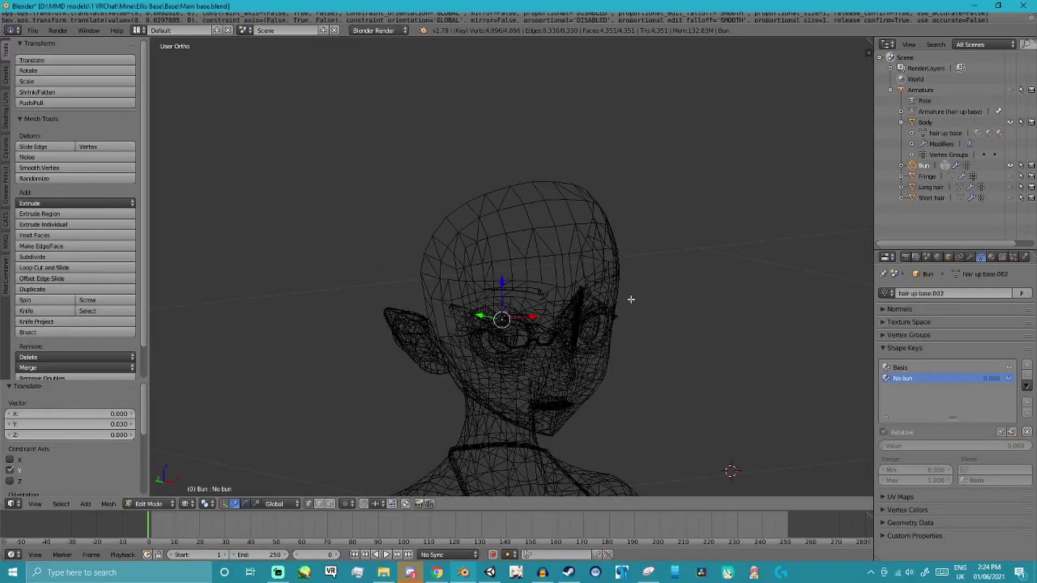
Shift the collapsed Bun point about -0.017 along Y and check its placement from the front
key(KP_3)
key(KP_1)
scroll(629, 299, down, 2)
shift+middle_drag(565, 318, 575, 283)
scroll(590, 342, up, 4)
middle_drag(593, 328, 442, 454)
drag(527, 253, 497, 240)
middle_drag(492, 324, 526, 278)
key(KP_1)
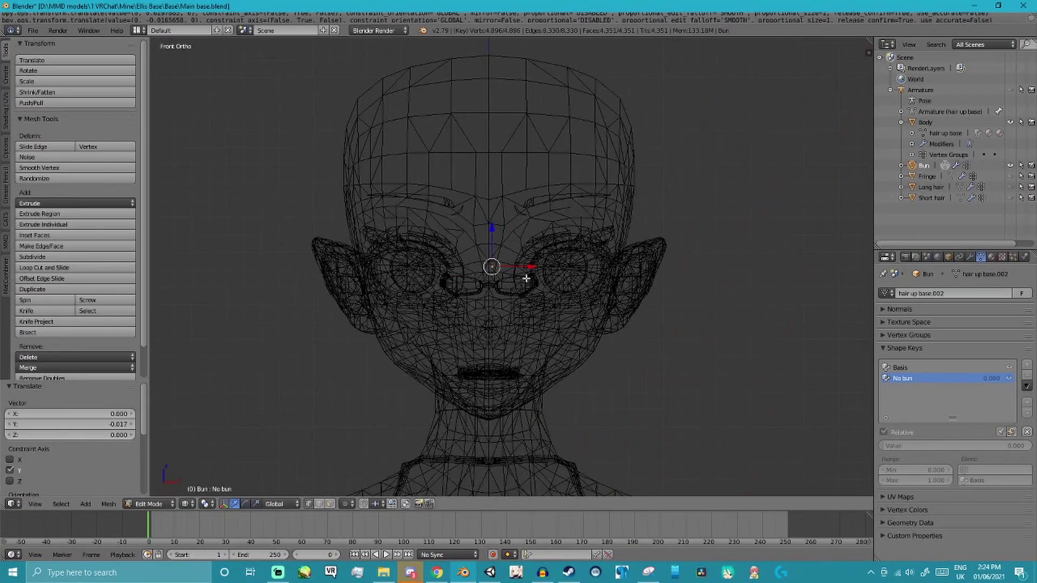
scroll(526, 278, down, 1)
scroll(524, 280, down, 1)
scroll(504, 285, up, 1)
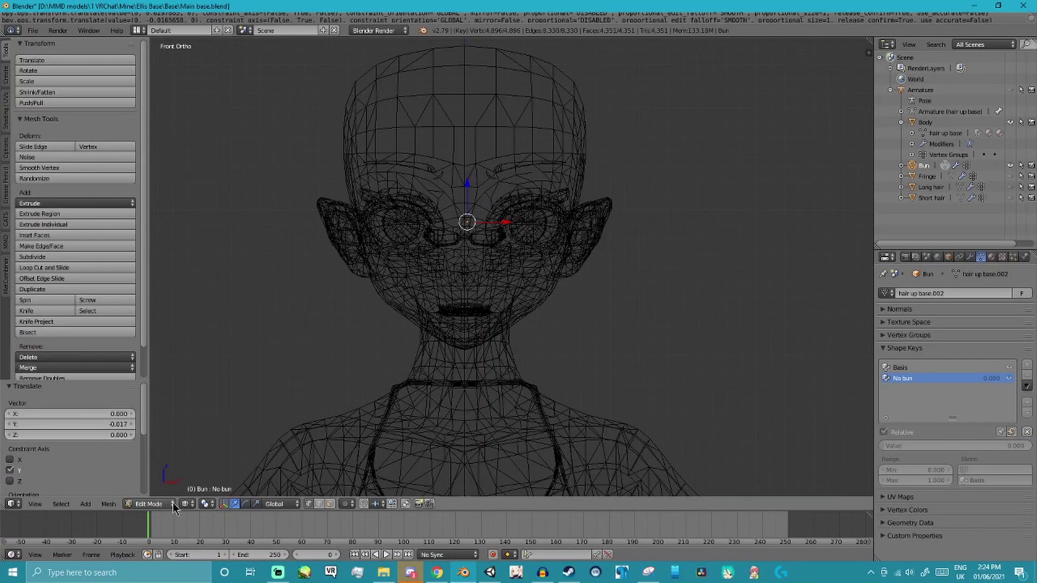
middle_drag(588, 282, 585, 291)
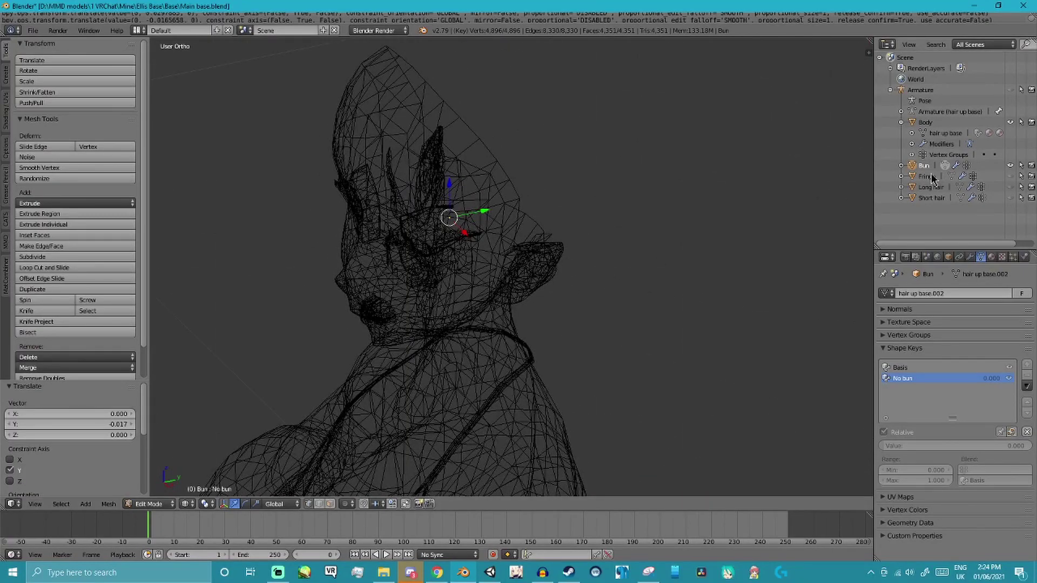
Select the Fringe object, hide the Bun, unhide the Fringe and view it from the right side
click(927, 176)
click(1010, 165)
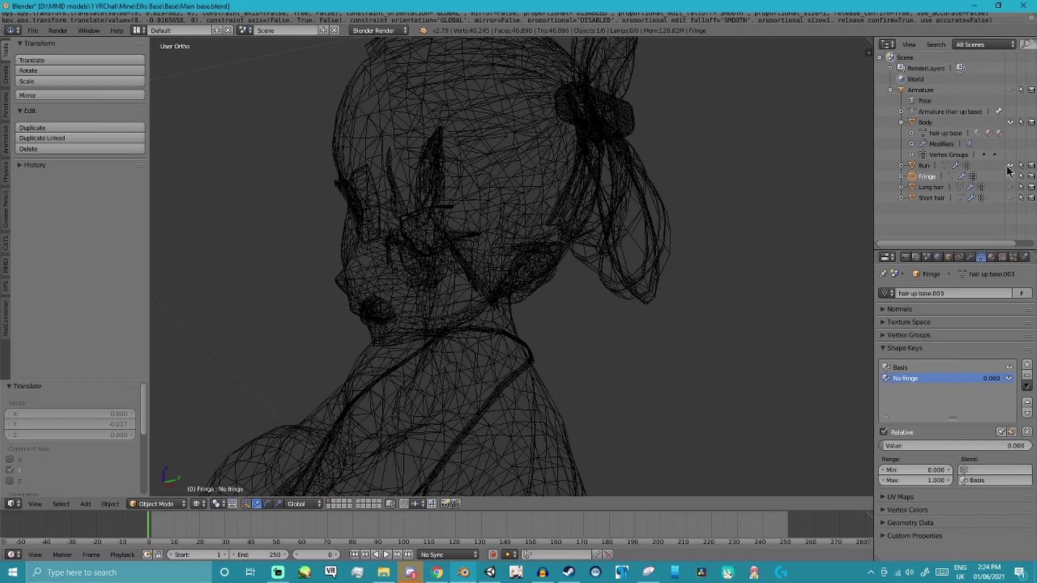
click(1010, 176)
key(KP_1)
key(KP_3)
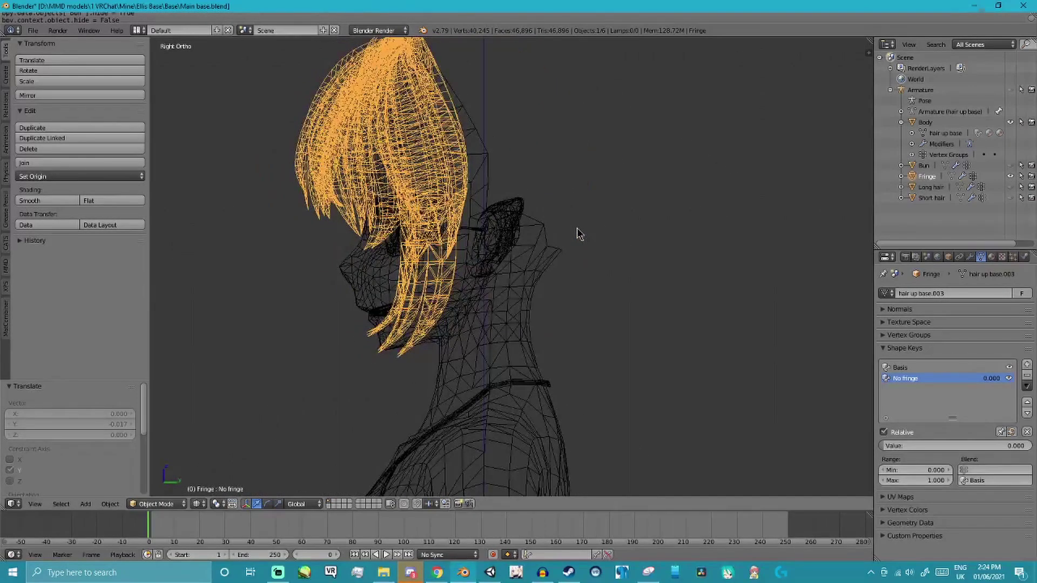
Enter Edit Mode on the Fringe and collapse all its vertices by scaling to 0.0001 on every axis
scroll(578, 233, down, 2)
scroll(598, 285, up, 2)
click(156, 504)
click(153, 480)
click(256, 503)
drag(458, 220, 439, 220)
text(0.000)
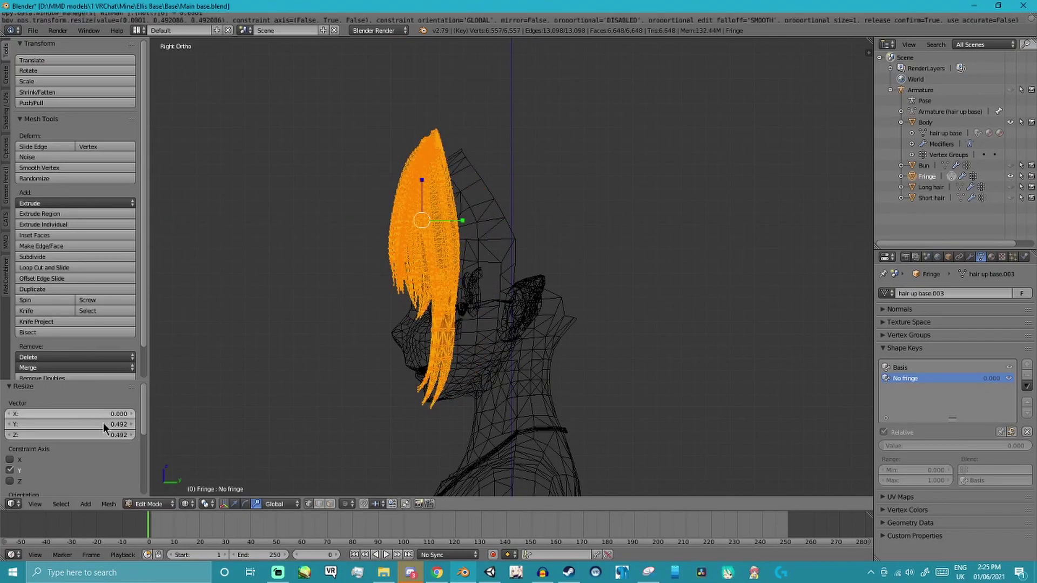
key(ctrl+v)
key(ctrl+v)
click(9, 460)
click(10, 481)
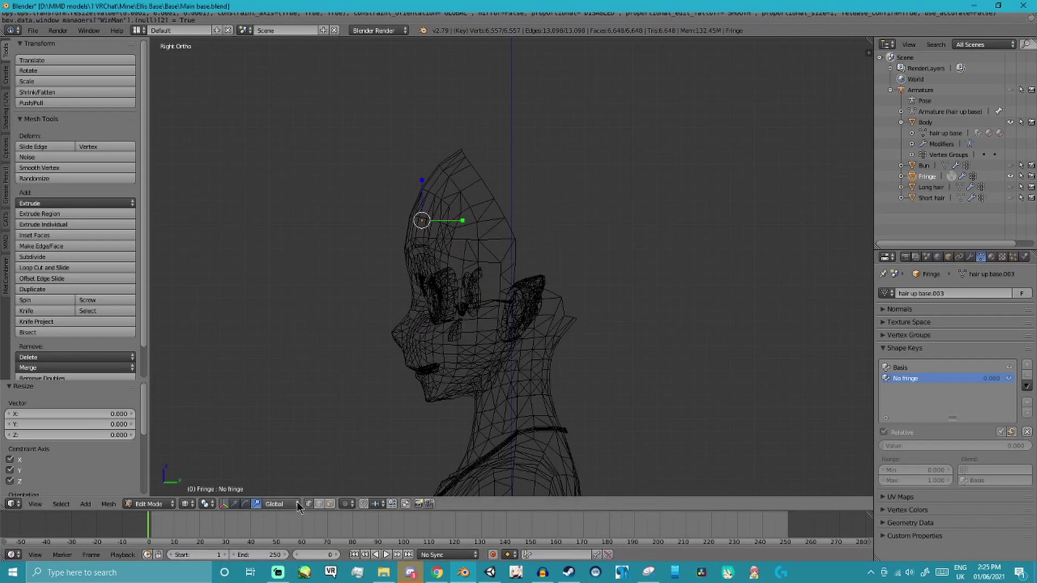
Move the collapsed Fringe vertices back and down into the head, finishing with about -0.009 along Y
click(235, 504)
drag(470, 218, 542, 224)
drag(497, 181, 498, 244)
drag(534, 285, 522, 286)
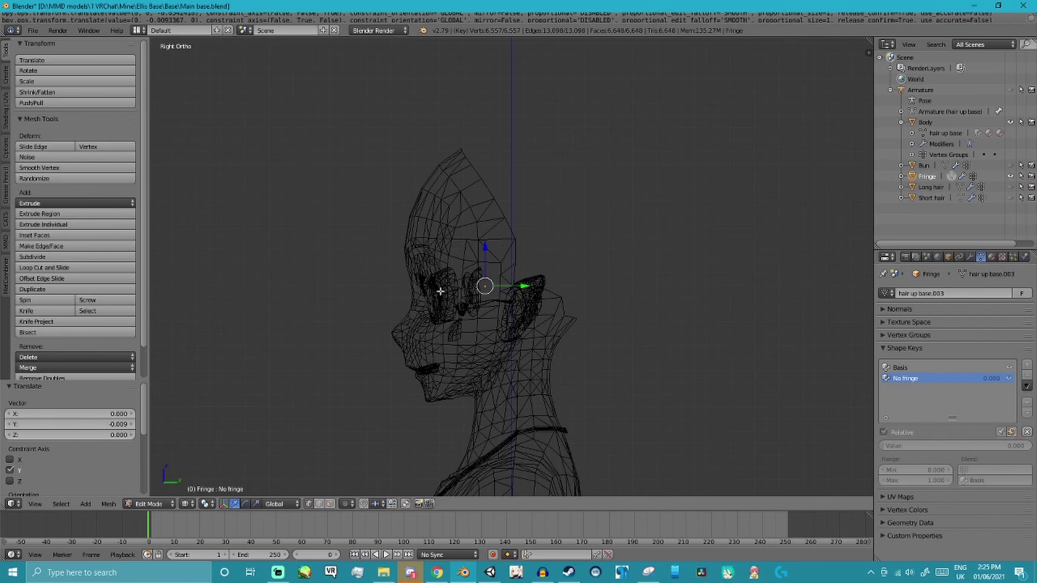
scroll(500, 293, down, 3)
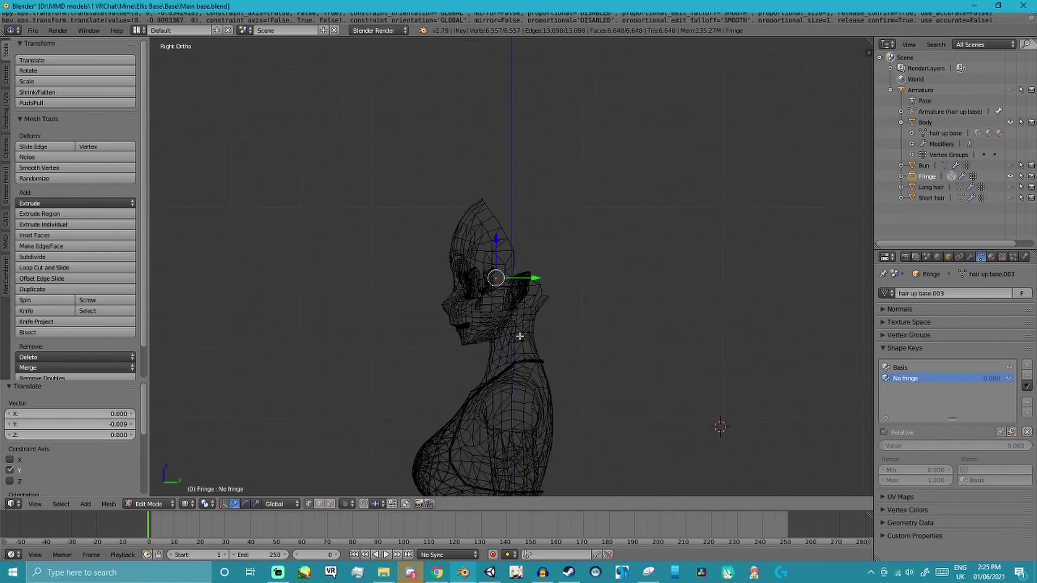
drag(468, 206, 474, 273)
drag(504, 306, 522, 308)
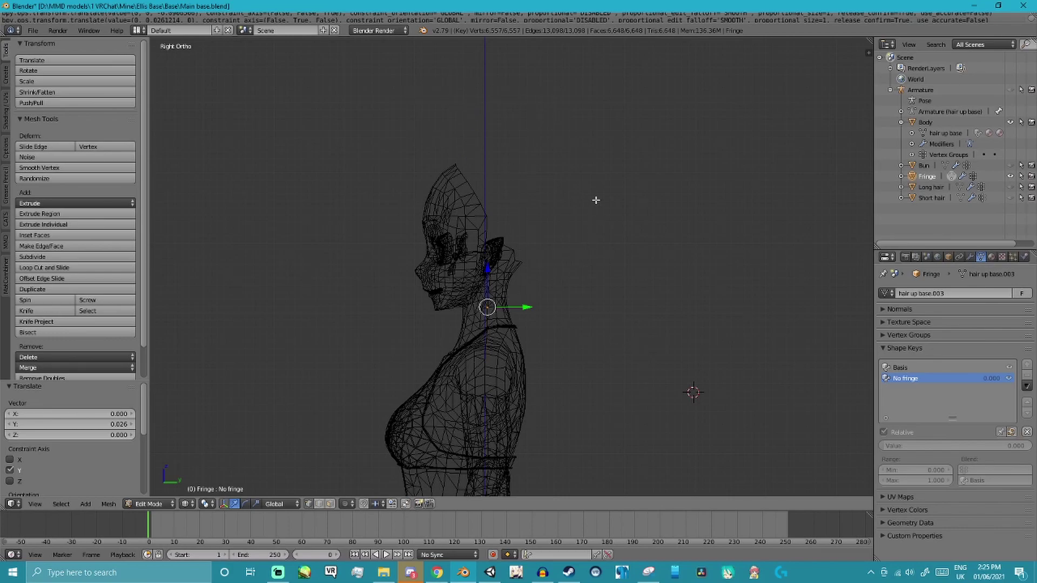
key(ctrl+z)
key(ctrl+z)
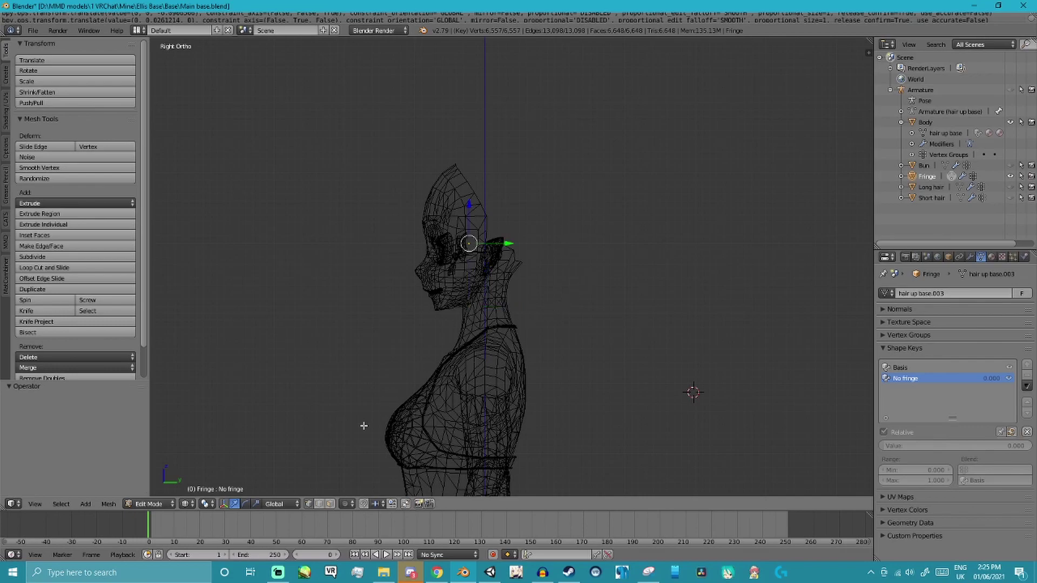
scroll(410, 370, up, 5)
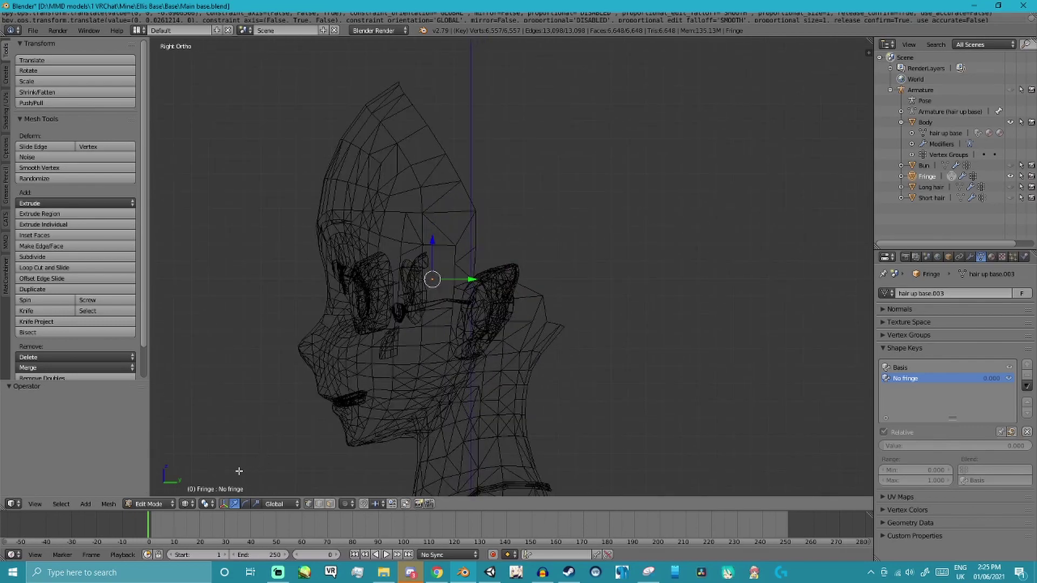
Show only the Long hair with the body, enter Edit Mode and scale all its vertices down to a point
click(158, 504)
click(156, 490)
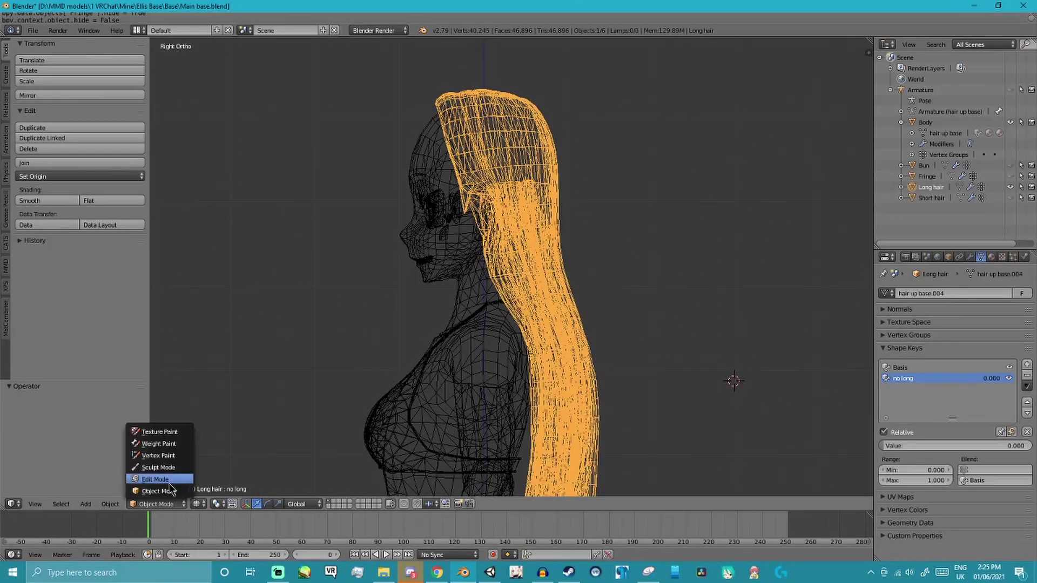
click(151, 479)
key(s)
key(shift+z)
key(0)
key(Return)
click(11, 480)
Move the collapsed Long hair vertices up and forward into the head
click(233, 504)
drag(529, 259, 529, 184)
drag(567, 222, 512, 222)
Hide the Long hair, unhide the Short hair and select all its vertices in Edit Mode with the scale manipulator enabled
click(930, 198)
click(1010, 187)
click(1010, 197)
key(Tab)
key(a)
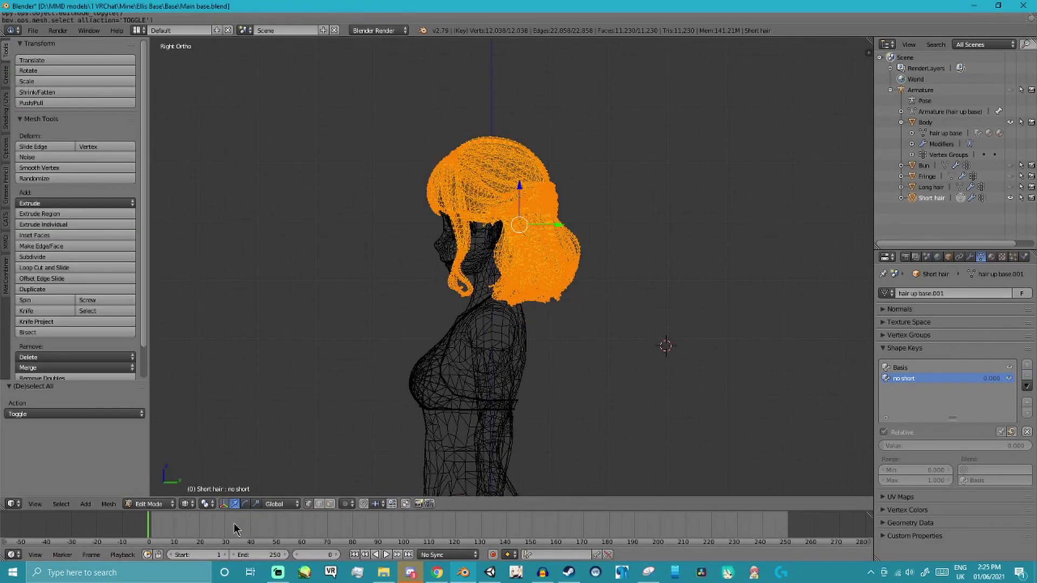
click(247, 503)
click(257, 504)
key(c)
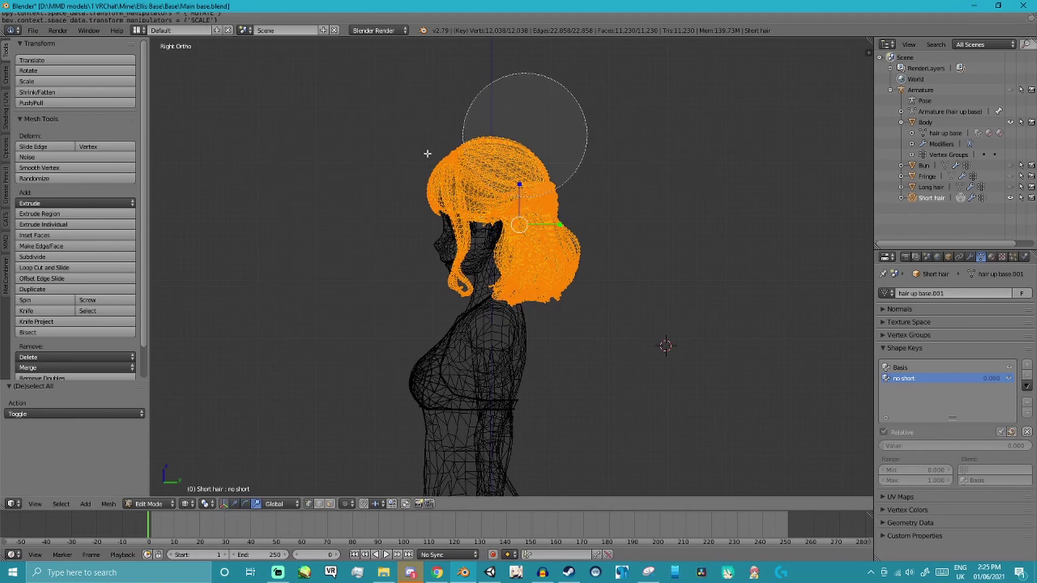
key(Escape)
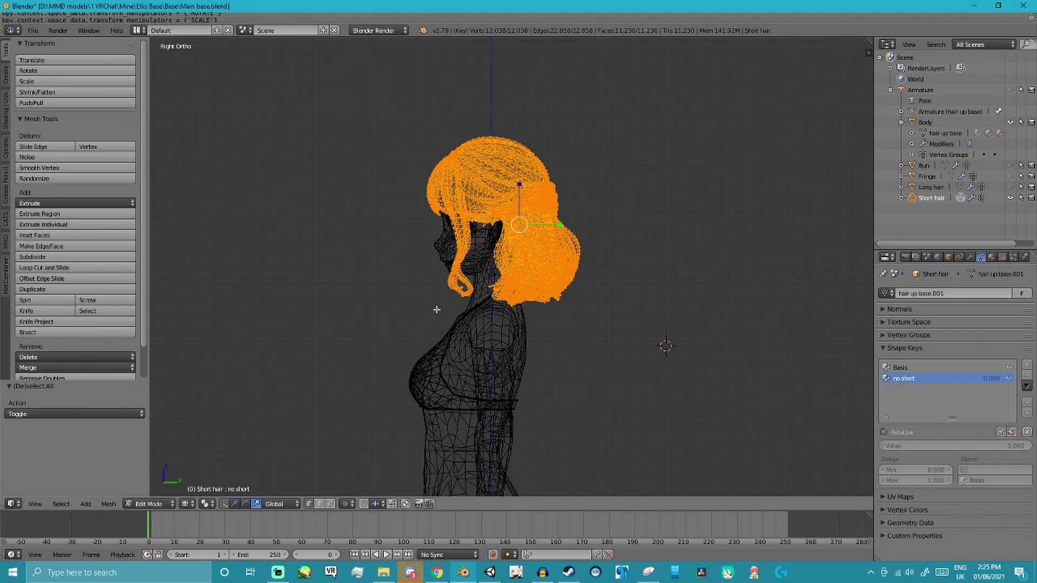
scroll(430, 284, up, 2)
scroll(496, 286, down, 1)
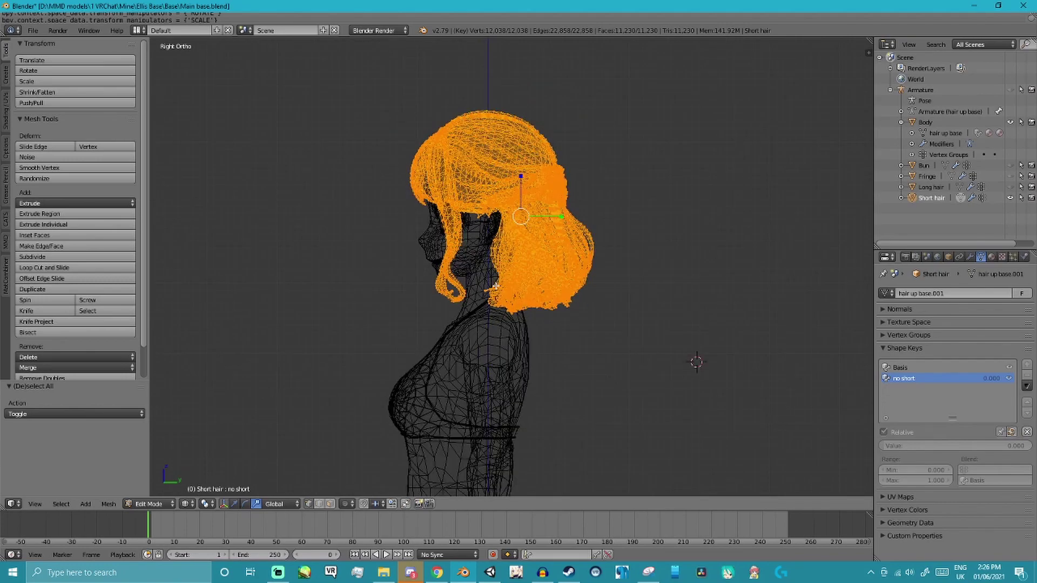
key(a)
key(a)
key(a)
key(a)
key(a)
key(a)
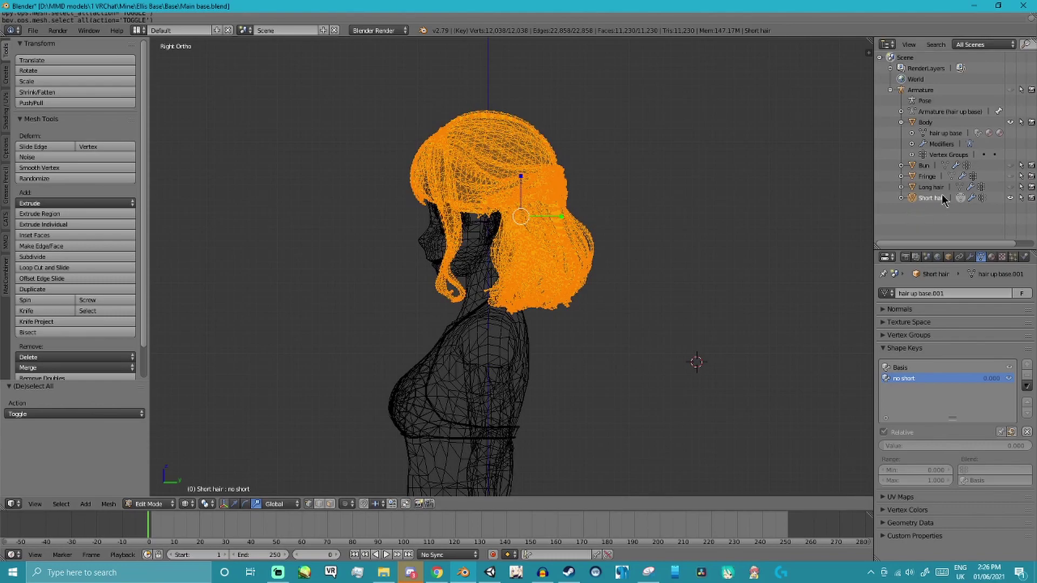
scroll(713, 243, up, 2)
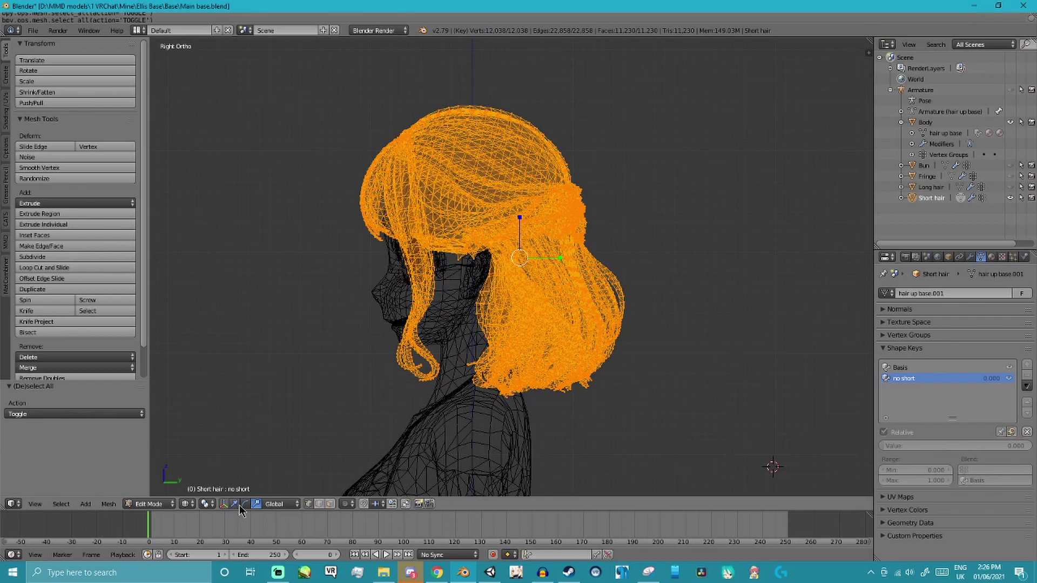
Collapse all of the Short hair's vertices to a point by scaling them to 0.0001 on all three axes
drag(562, 259, 548, 263)
text(0.0001)
text(0.0001)
text(0.0001)
click(13, 470)
click(13, 480)
click(13, 480)
Move the collapsed Short hair vertices about -0.088 along Y into the head and check from the front
click(233, 503)
drag(557, 257, 469, 264)
middle_drag(498, 328, 618, 329)
key(KP_1)
Return to Object Mode, unhide the Long hair, Fringe and Bun objects, and select the Bun
click(1010, 187)
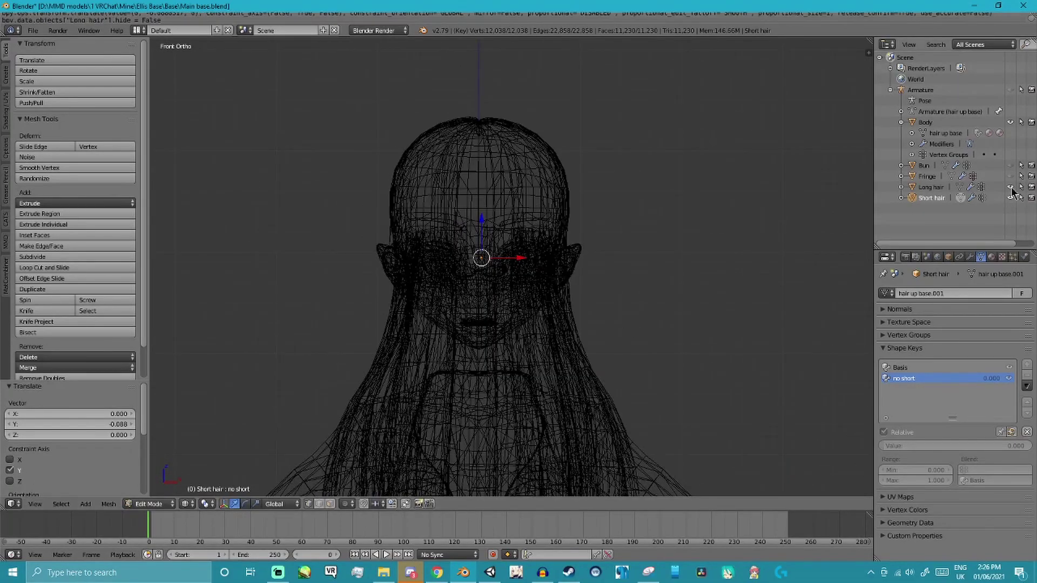
key(Tab)
click(931, 187)
drag(914, 445, 879, 445)
click(1010, 176)
click(1010, 165)
click(926, 176)
click(923, 165)
Switch the viewport to Material shading and view the character from the right side
middle_drag(675, 324, 486, 329)
scroll(486, 329, down, 4)
click(181, 503)
click(197, 504)
click(209, 449)
key(KP_1)
key(KP_3)
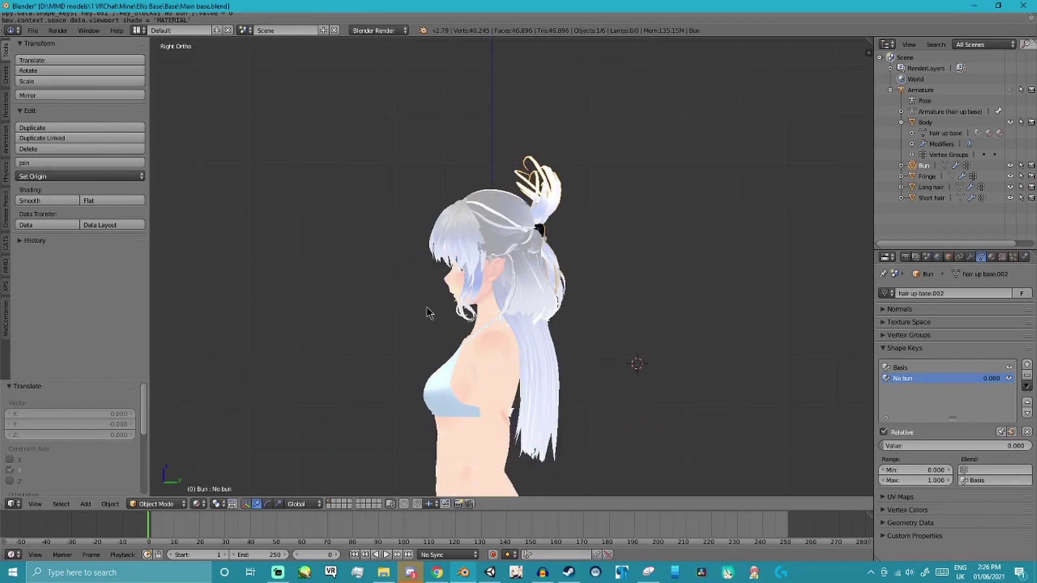
Set the Bun's No bun and the Fringe's No fringe shape keys to 1, viewing from the front
key(KP_1)
scroll(470, 311, up, 3)
drag(897, 445, 1028, 445)
click(930, 176)
click(906, 446)
text(1)
key(Return)
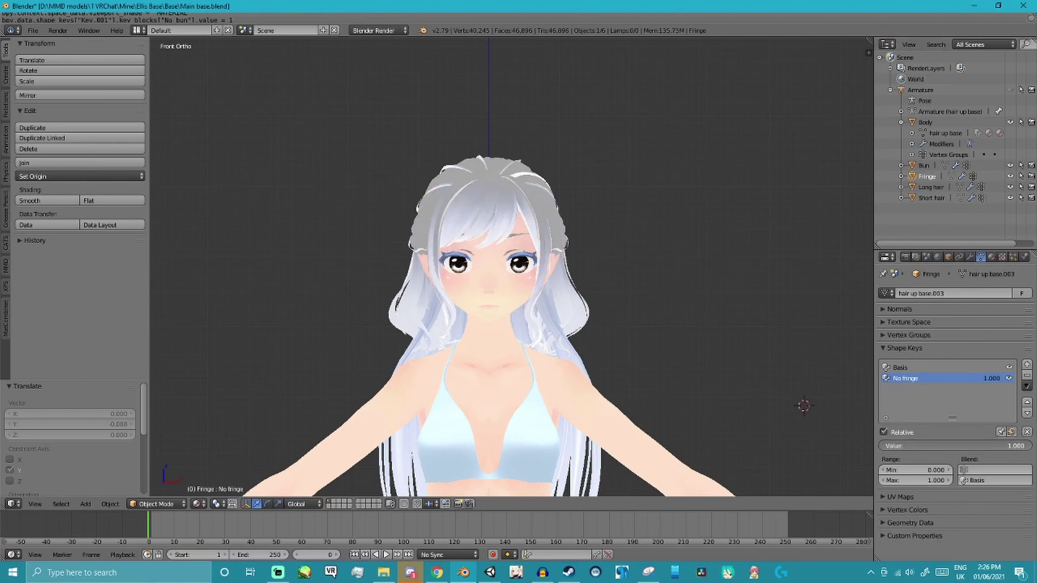
Set the Long hair's no long and the Short hair's no short shape keys to 1 and inspect the head from behind
click(941, 185)
click(895, 446)
text(1)
key(Return)
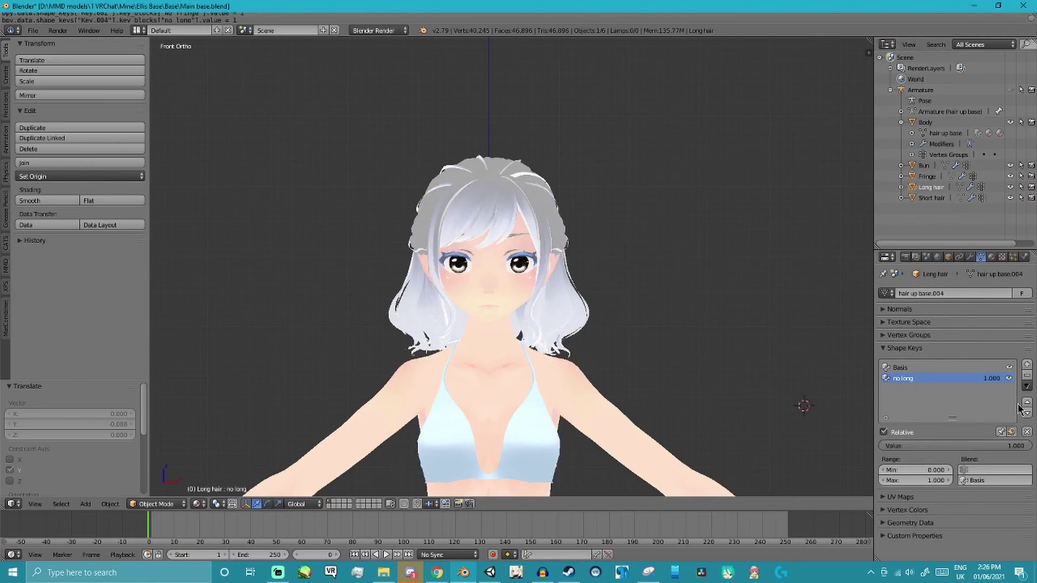
click(943, 198)
click(890, 446)
text(1)
key(Return)
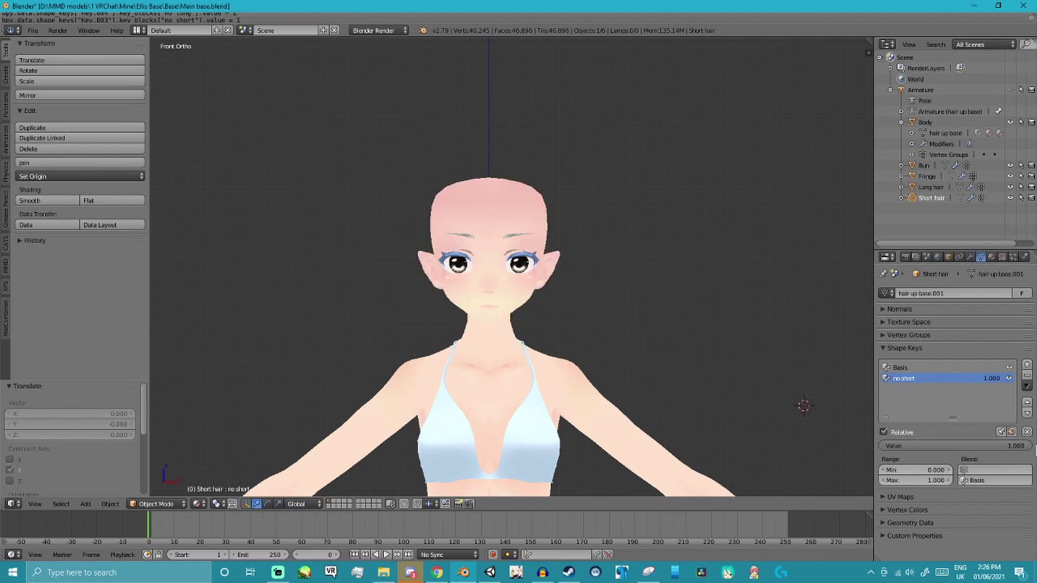
middle_drag(555, 358, 488, 334)
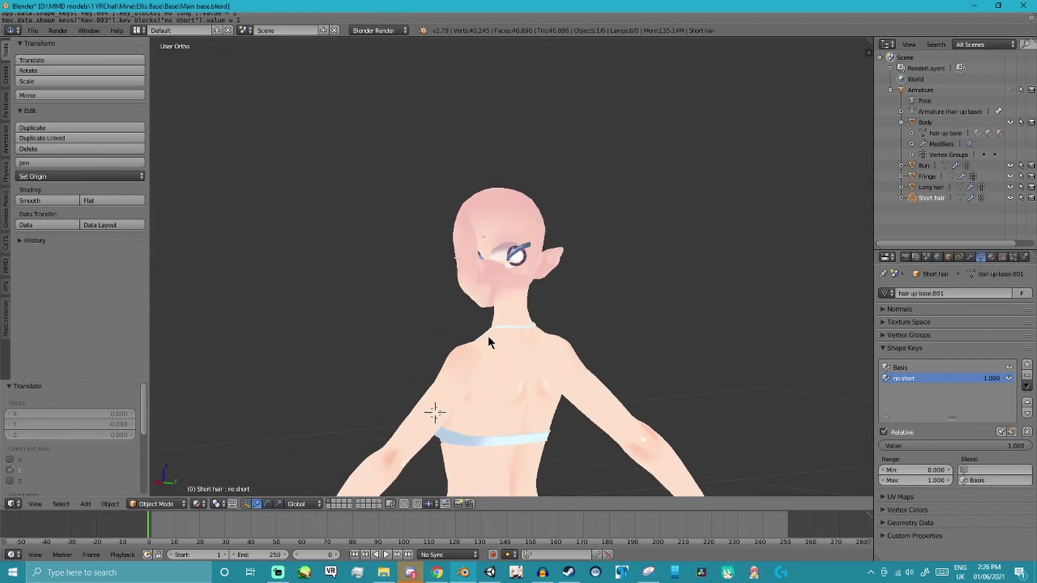
Clear the shape key values on the Short hair, Fringe, Long hair and Bun objects
click(1026, 432)
click(917, 177)
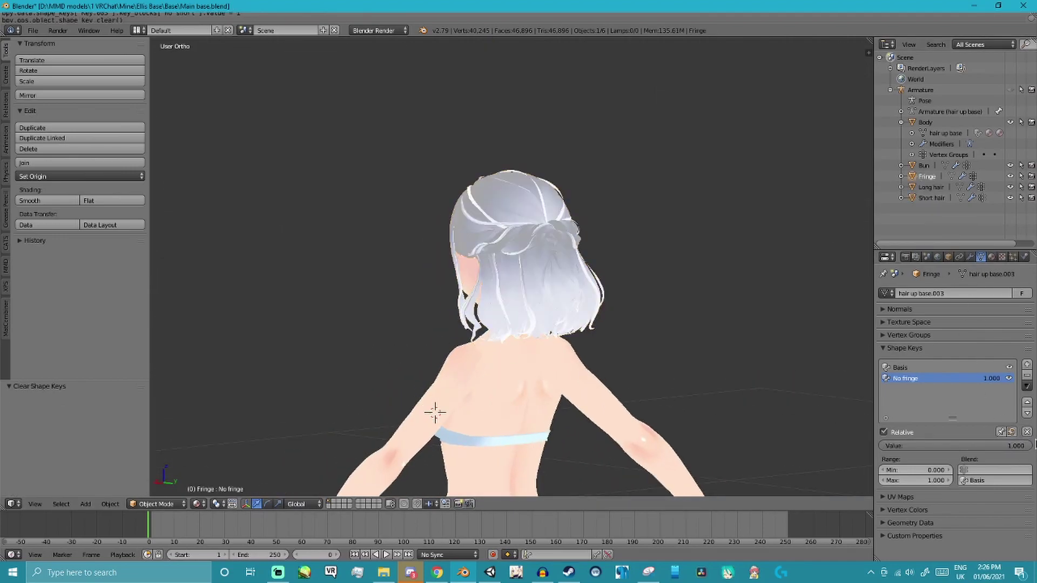
click(1027, 432)
click(925, 197)
click(929, 188)
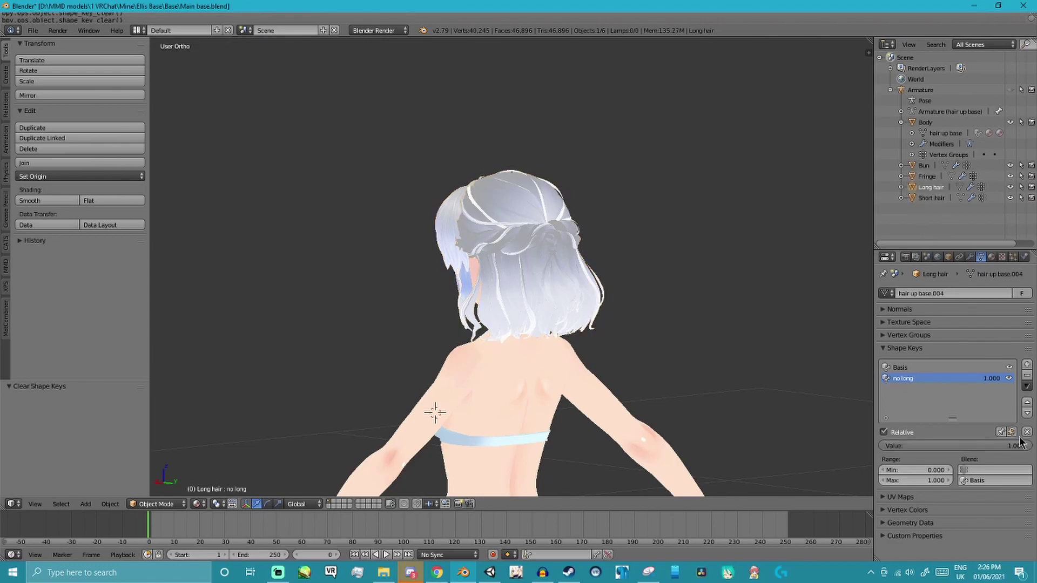
click(1026, 432)
click(928, 166)
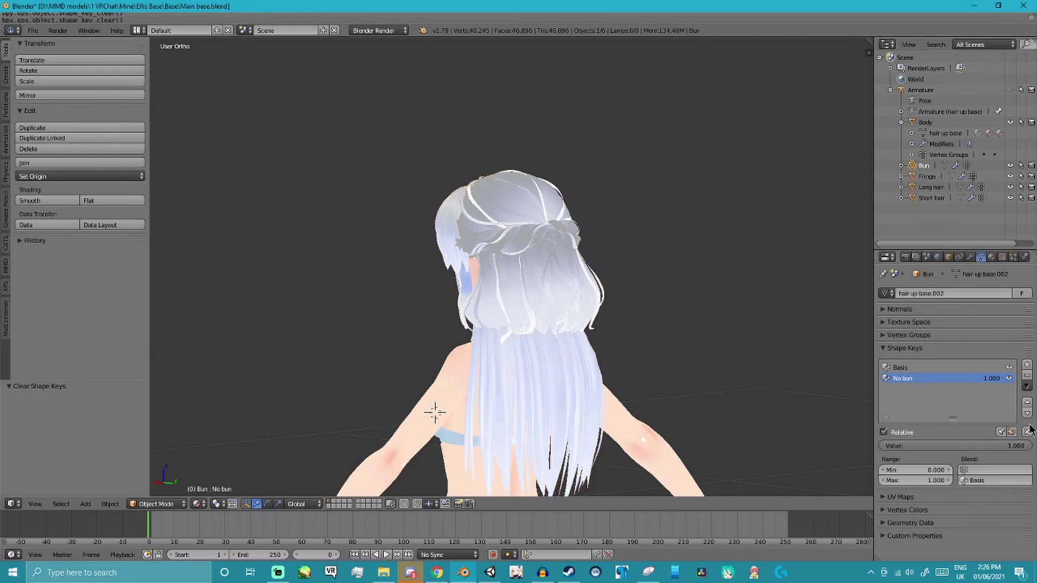
click(1026, 432)
Join all the hair meshes into the Body with the CATS join option and view the character from the front
click(916, 124)
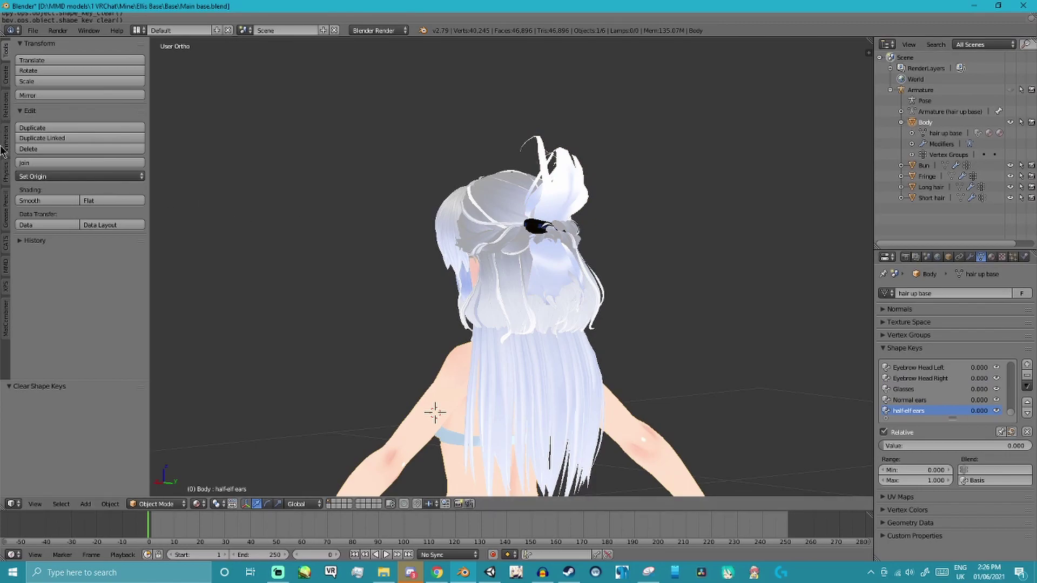
click(5, 243)
click(46, 126)
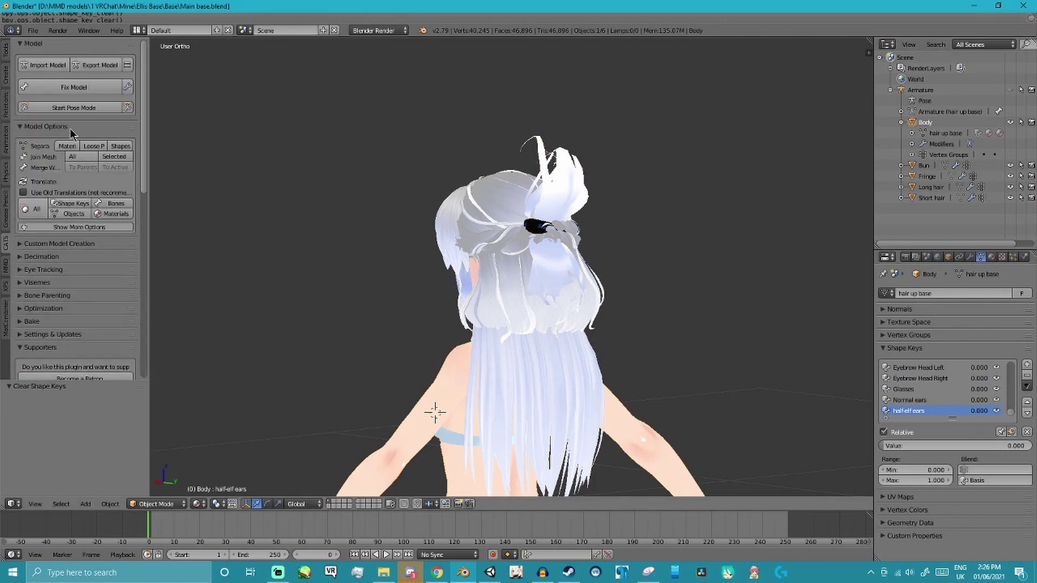
click(70, 158)
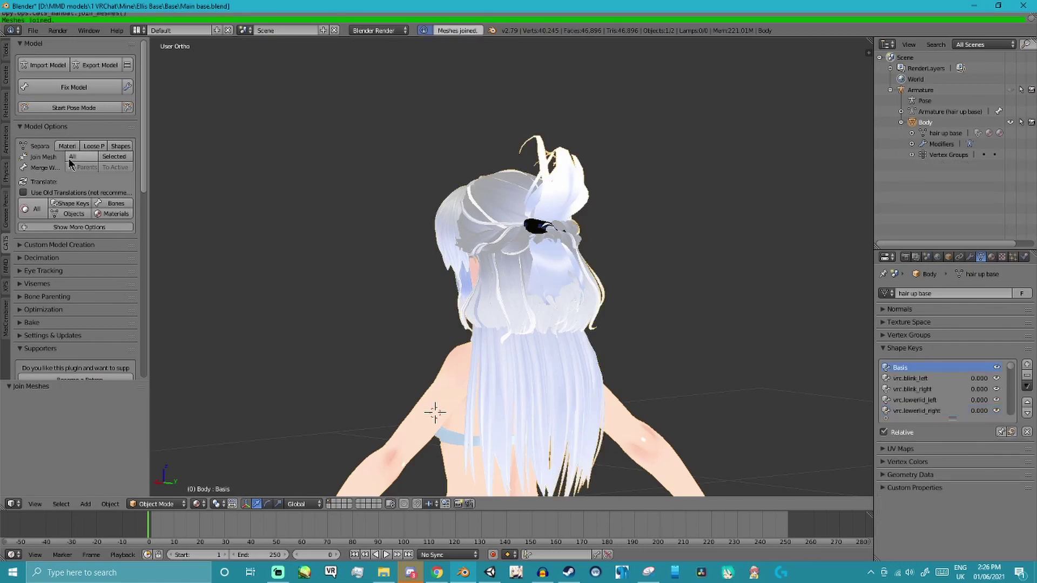
key(KP_1)
scroll(421, 310, down, 2)
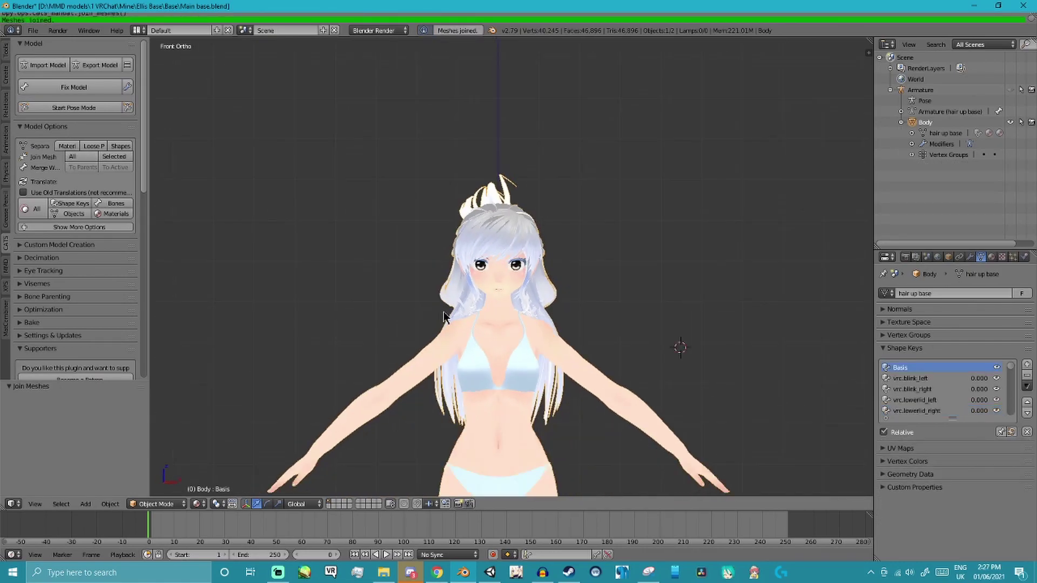
shift+middle_drag(425, 311, 420, 266)
Review the no long, No fringe, No bun and no short shape keys in the joined Body's shape key list
drag(1010, 367, 997, 420)
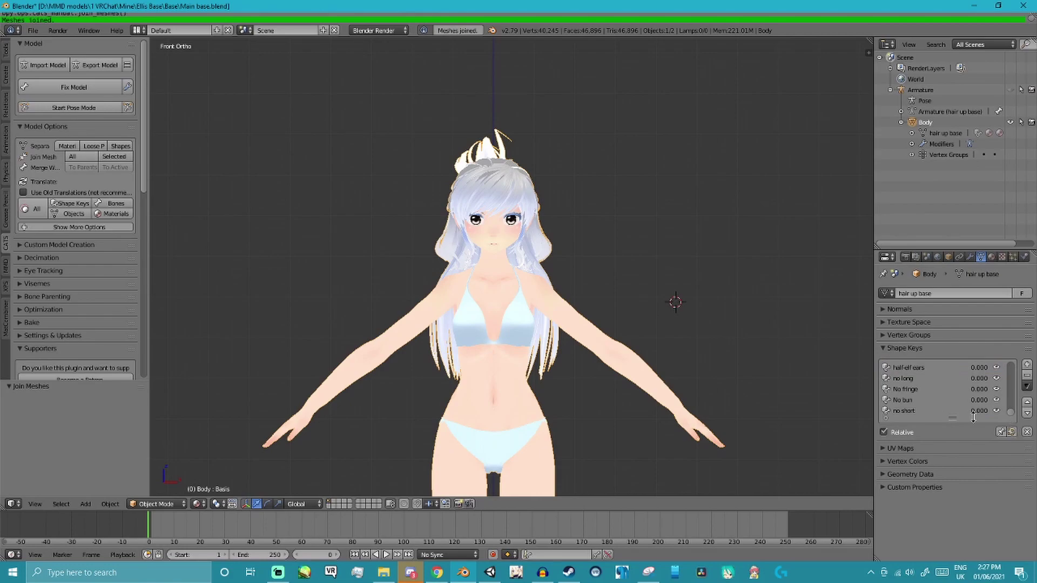
click(902, 378)
click(912, 390)
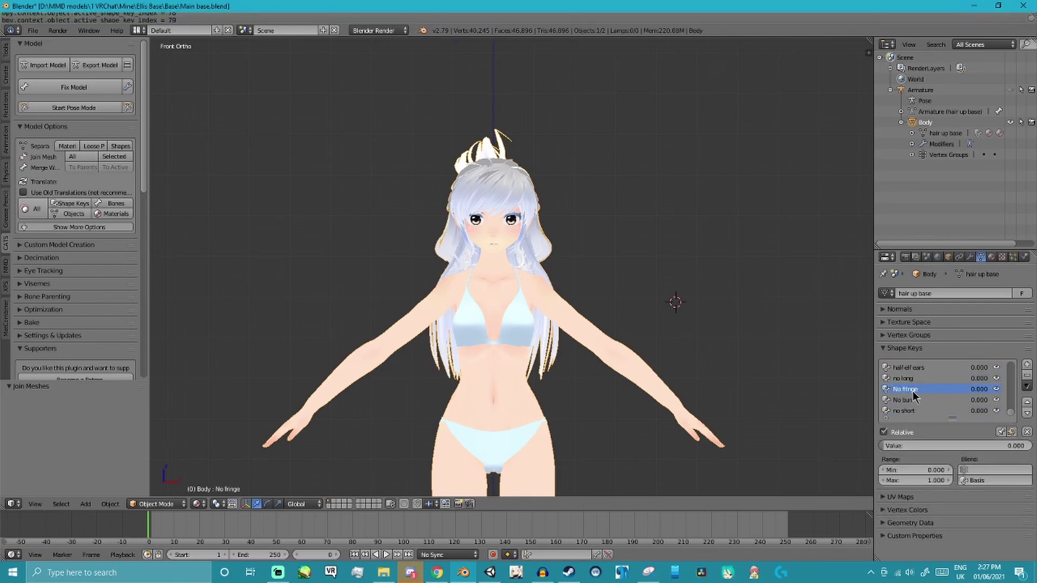
click(916, 401)
click(918, 410)
click(916, 400)
click(913, 388)
click(903, 378)
scroll(598, 363, up, 2)
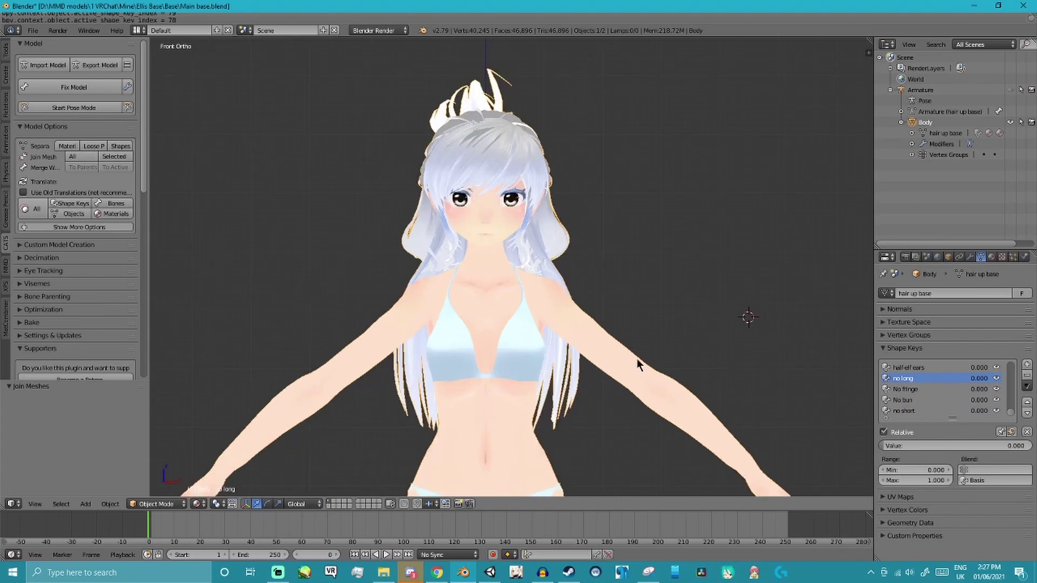
scroll(613, 339, down, 2)
scroll(612, 338, up, 2)
Set the Body's No bun, No fringe and no long shape keys to 1 to leave only the short hairstyle
click(912, 410)
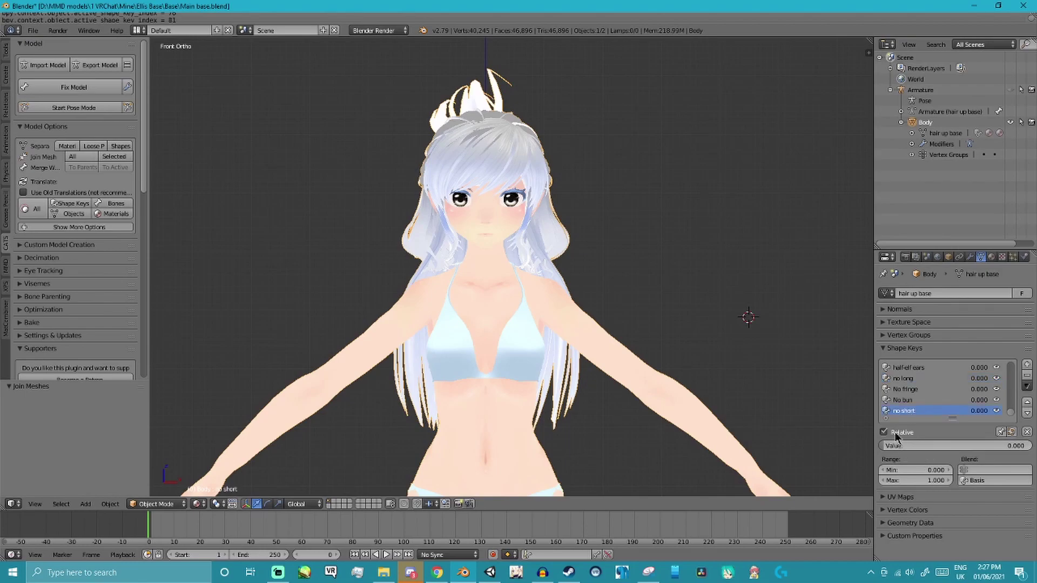
click(901, 400)
drag(912, 446, 1015, 446)
click(921, 389)
click(913, 378)
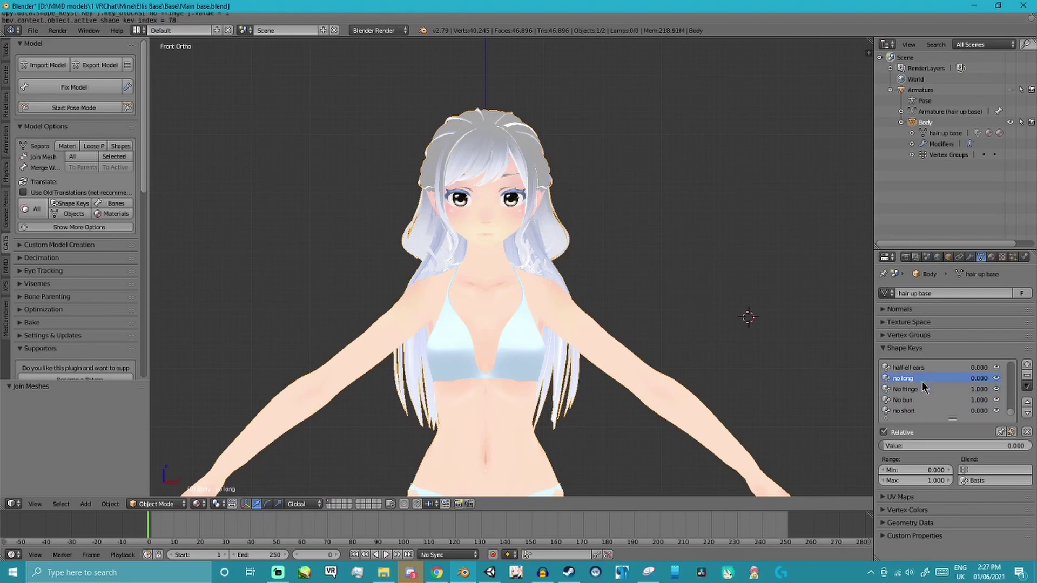
drag(902, 446, 1015, 446)
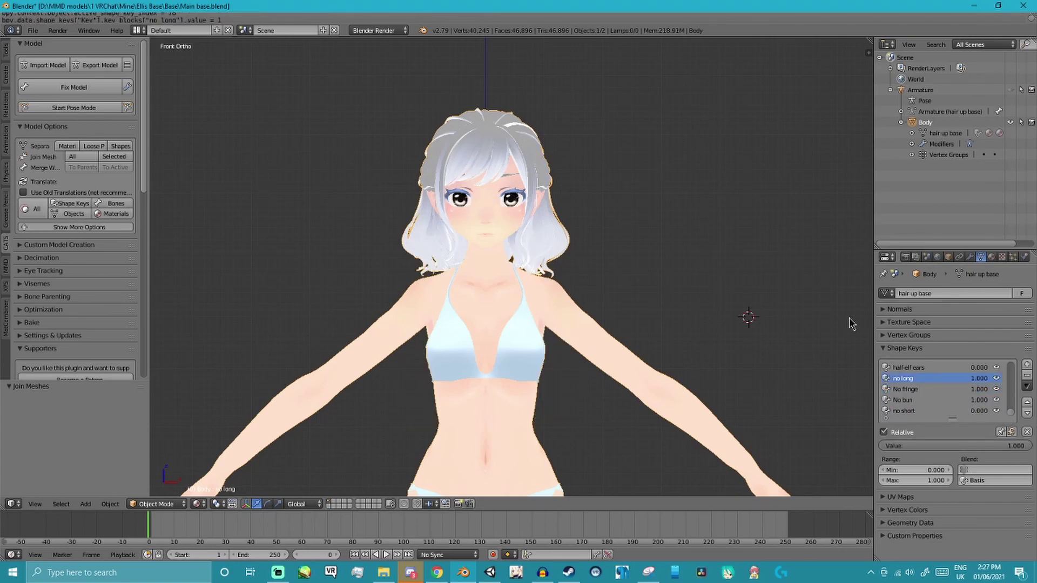
middle_drag(426, 284, 567, 294)
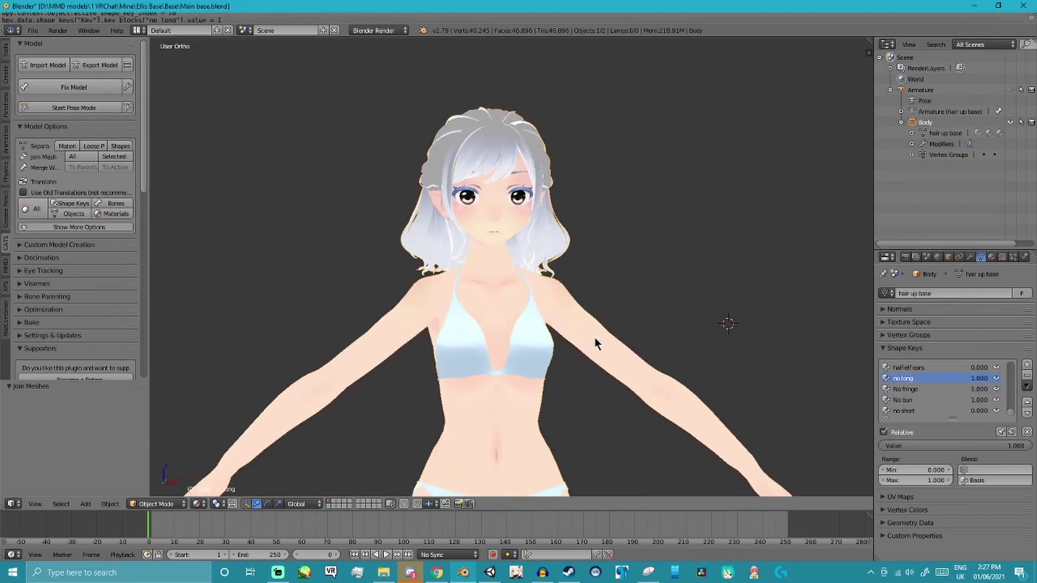
Create a new shape key from the current mix, name it Short Hair, and clear all shape key values
click(1027, 387)
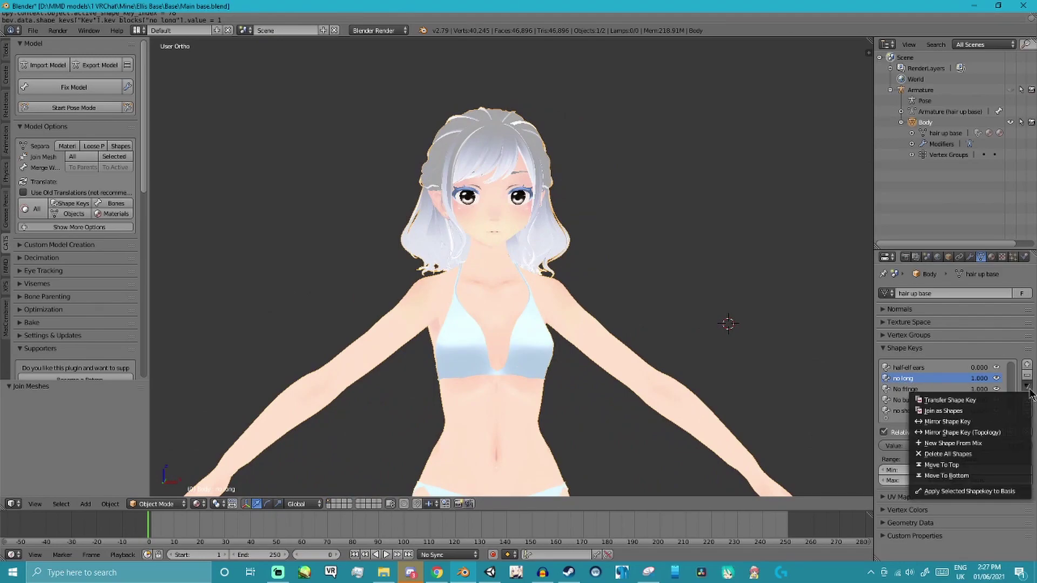
click(1000, 444)
double_click(924, 411)
text(Short Hair)
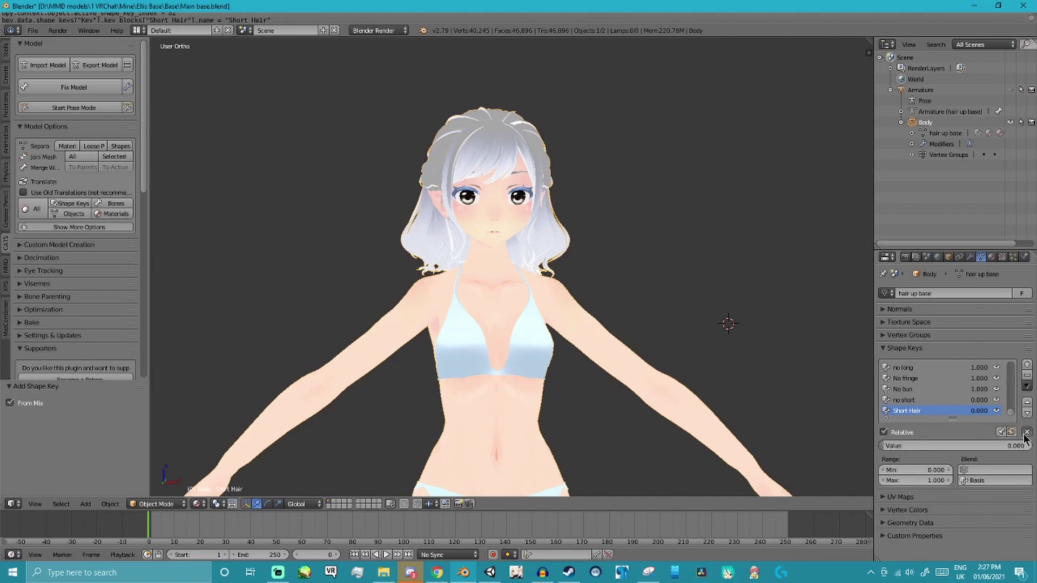
click(1025, 433)
click(1025, 433)
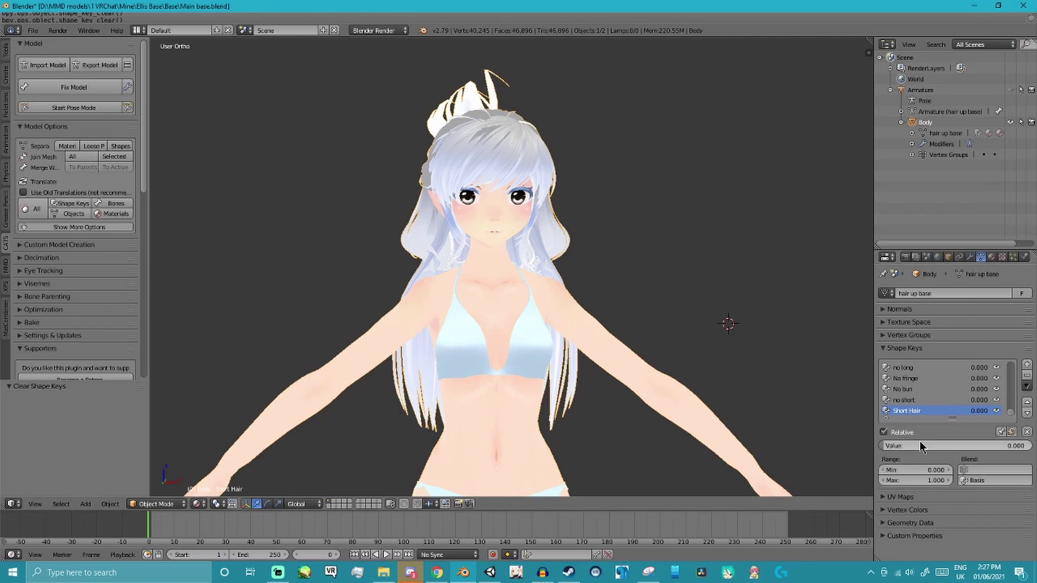
Test the Short Hair shape key at 1 from several angles and reset it to 0
middle_drag(775, 387, 766, 377)
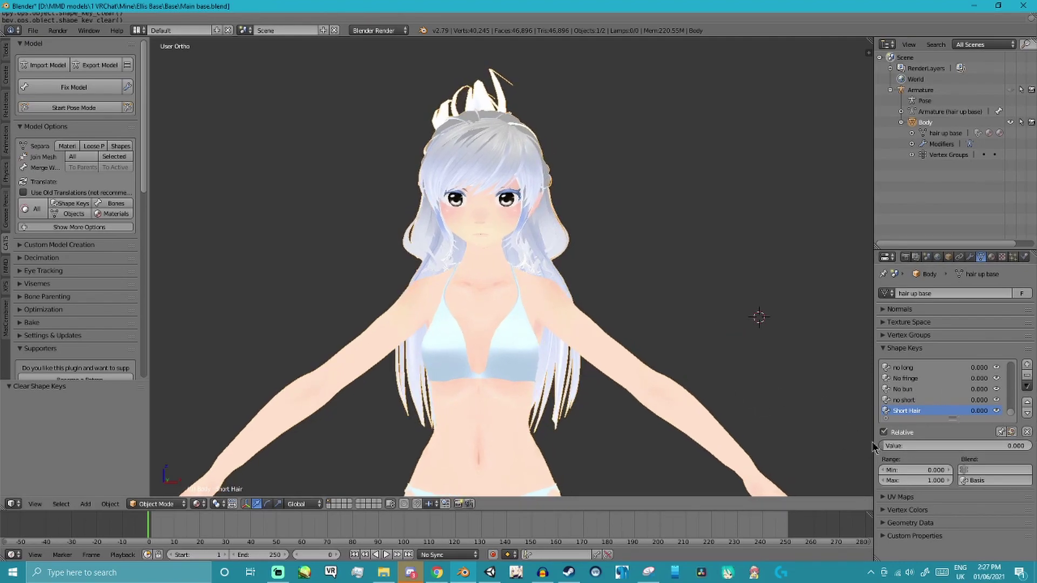
drag(887, 446, 1031, 446)
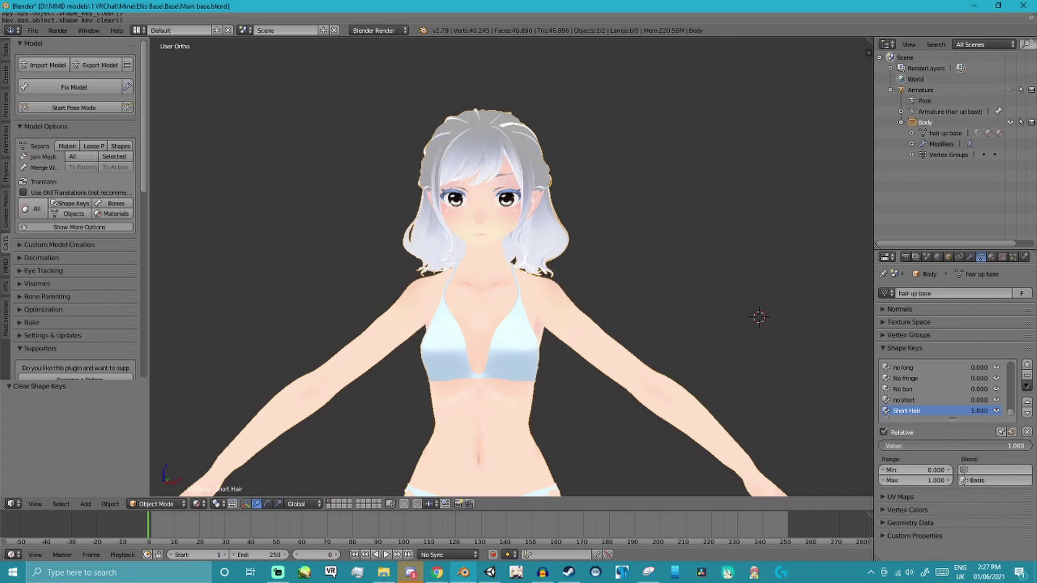
middle_drag(754, 377, 564, 412)
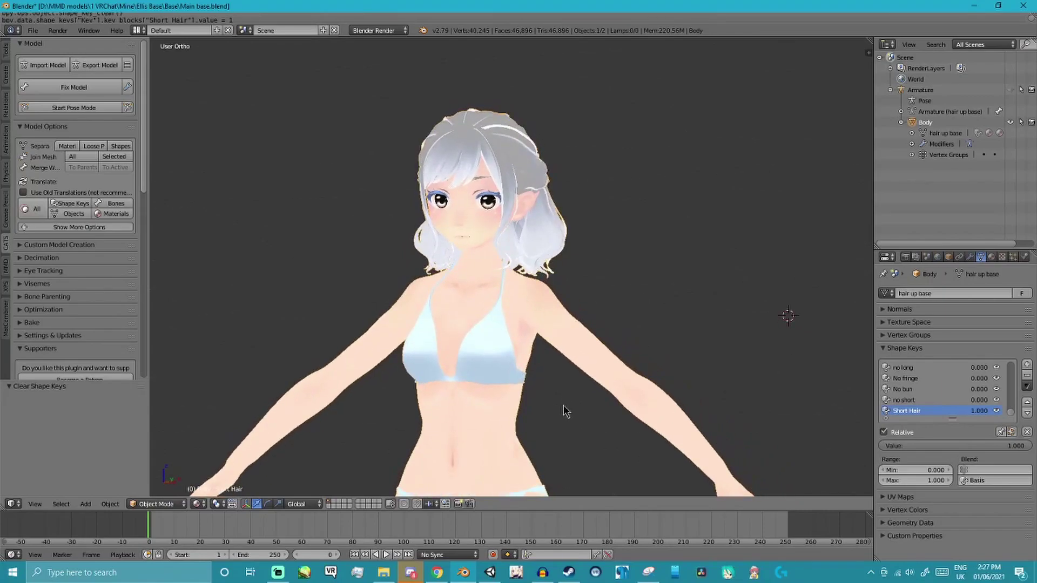
middle_drag(630, 417, 567, 379)
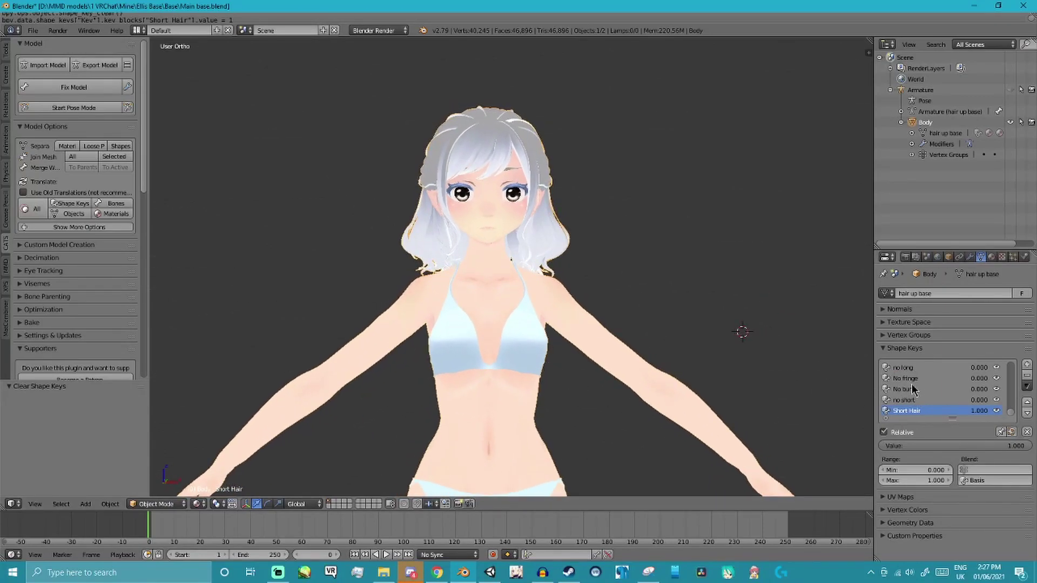
drag(1028, 445, 880, 446)
click(1027, 432)
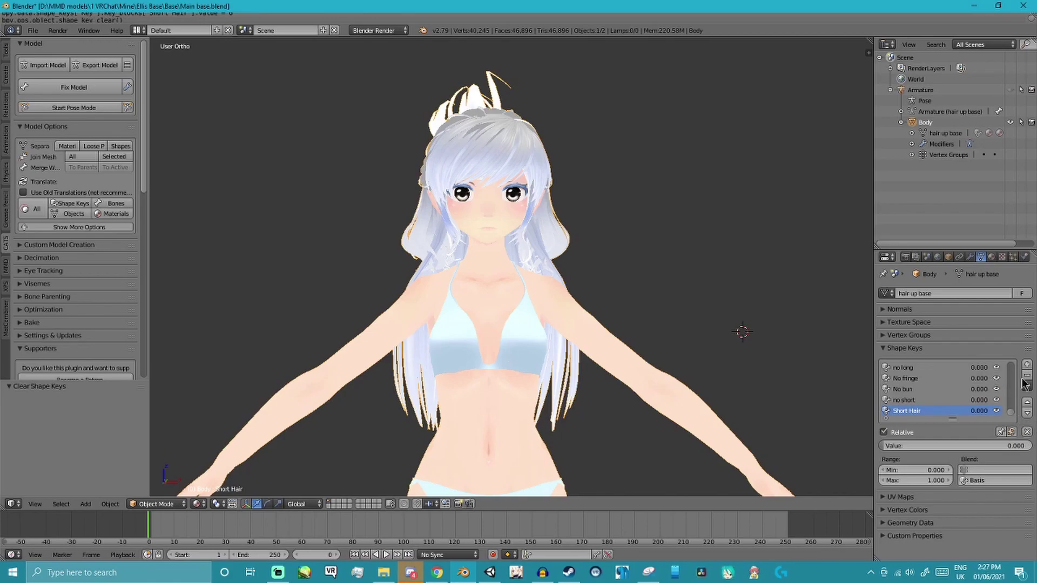
Set the no short and No bun shape keys to 1 to leave the long hair with the fringe
click(908, 390)
click(918, 402)
drag(918, 446, 1031, 446)
click(900, 389)
drag(918, 446, 1030, 446)
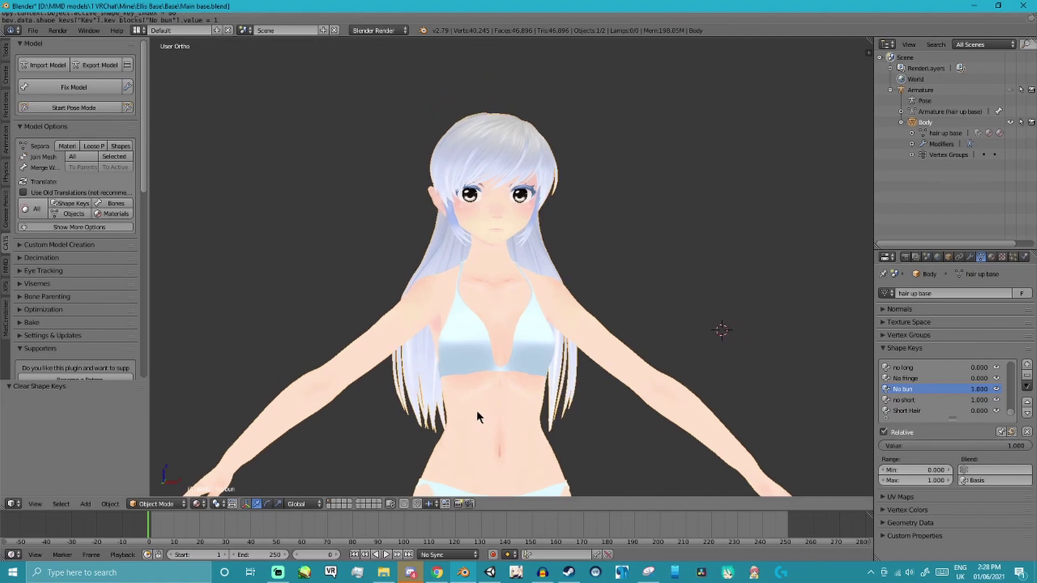
Create a new shape key from the current mix, name it Long hair, and clear all shape key values
click(1026, 387)
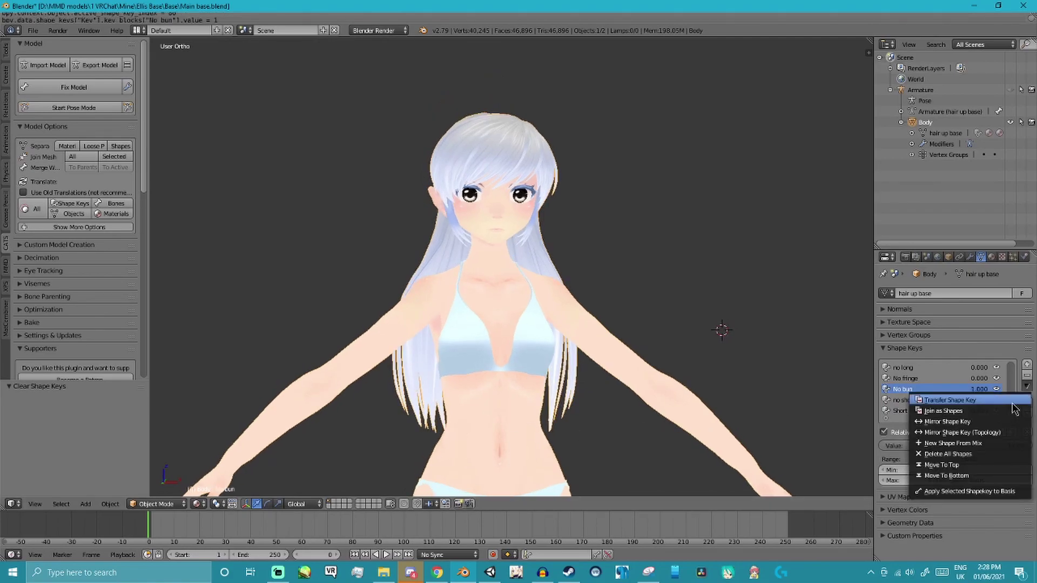
click(977, 446)
double_click(907, 411)
text(S)
text(ong hair)
key(Return)
click(910, 388)
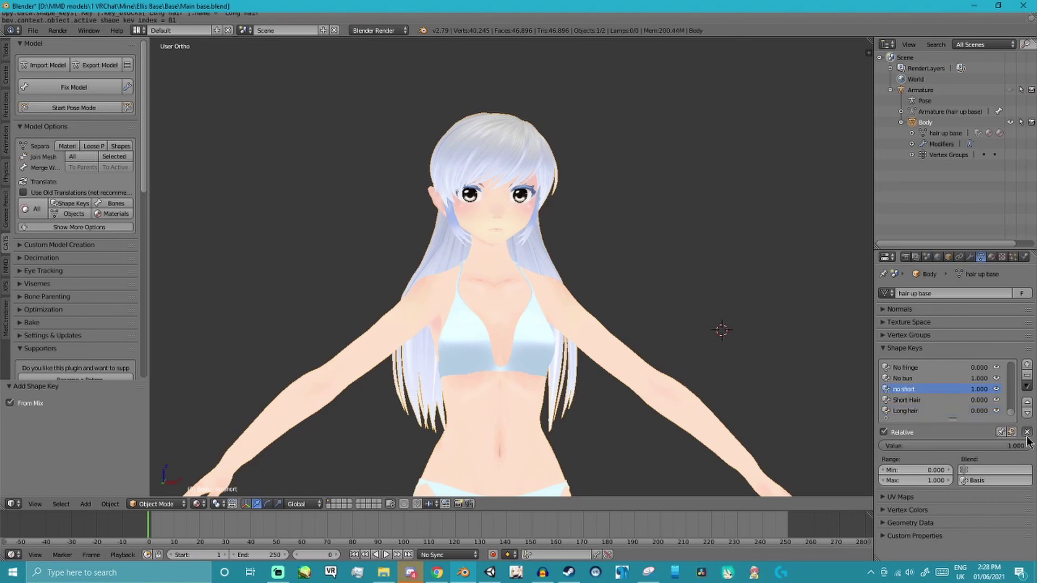
click(1026, 432)
Set the no long and no short shape keys to 1 to leave the bun with the fringe
scroll(907, 387, up, 1)
click(907, 380)
click(903, 389)
drag(906, 442, 1026, 444)
click(903, 368)
click(891, 399)
drag(896, 447, 1026, 447)
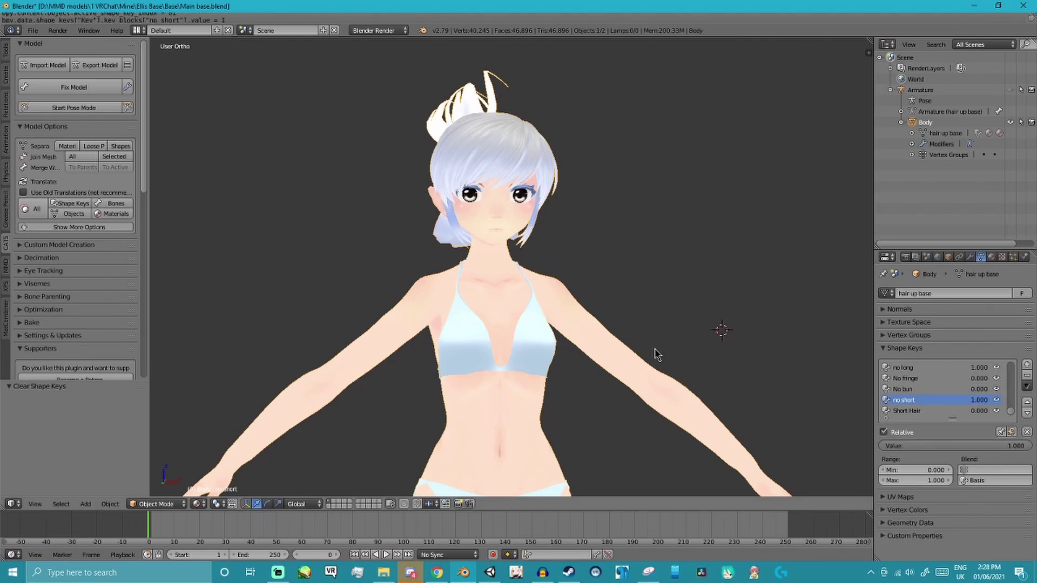
Create a new shape key from the current mix and name it Bun
click(1026, 387)
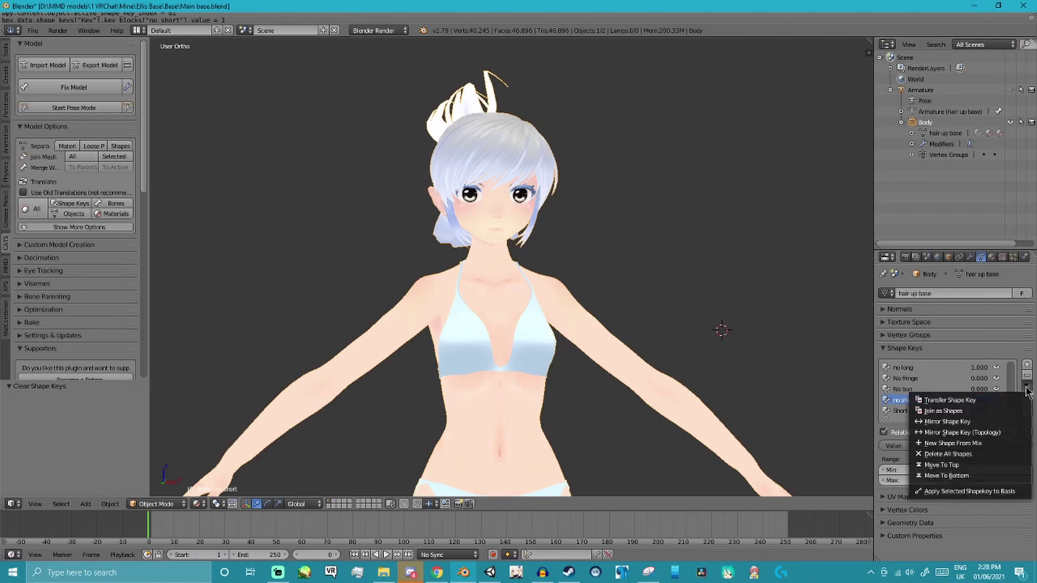
click(975, 445)
double_click(920, 410)
key(BackSpace)
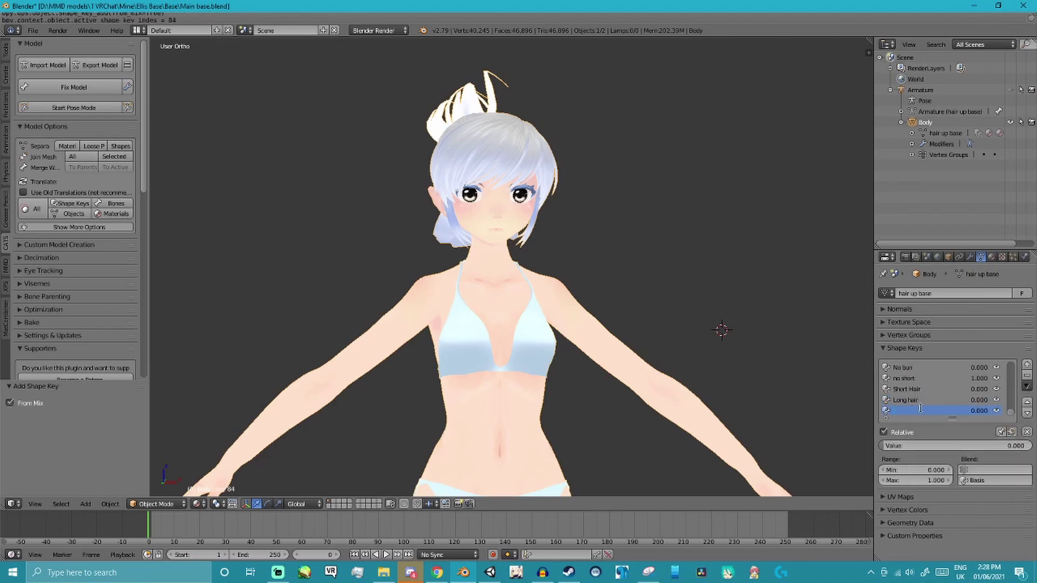
key(Return)
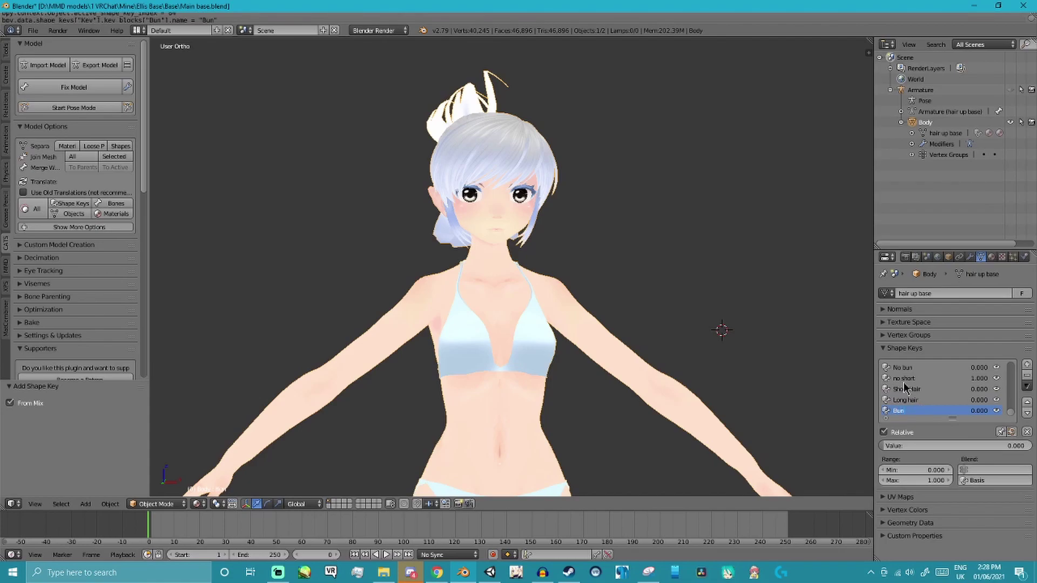
Delete the no short, No bun, No fringe and no long shape keys and select the Short Hair key
click(903, 379)
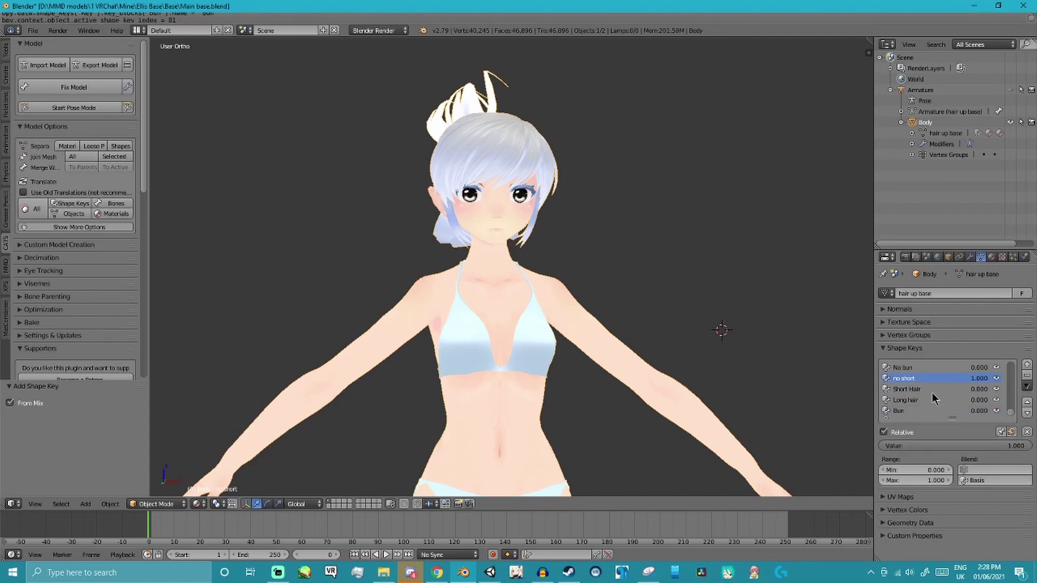
click(1027, 376)
click(1028, 378)
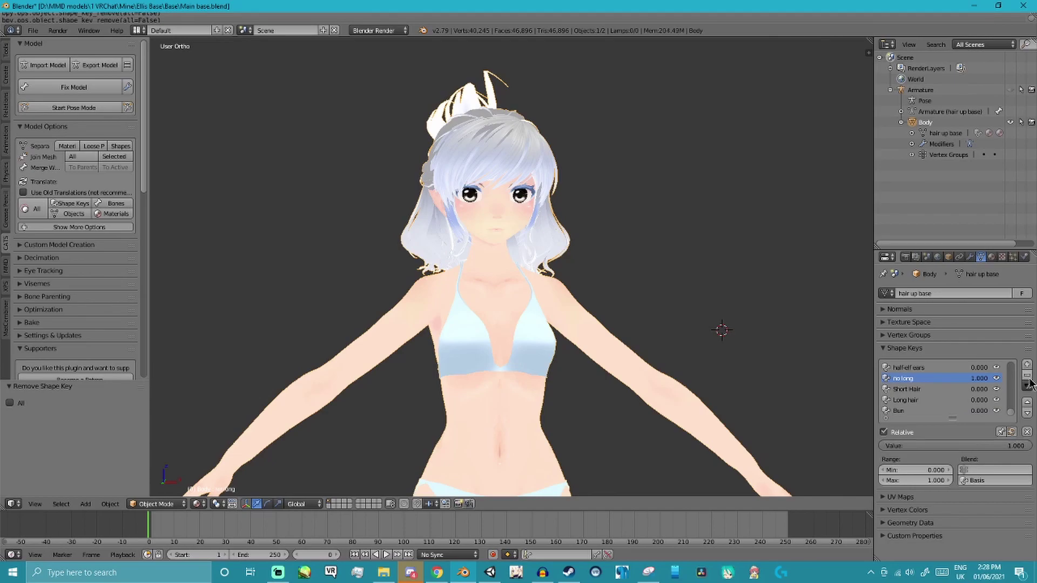
click(1028, 377)
click(915, 387)
middle_drag(755, 387, 743, 384)
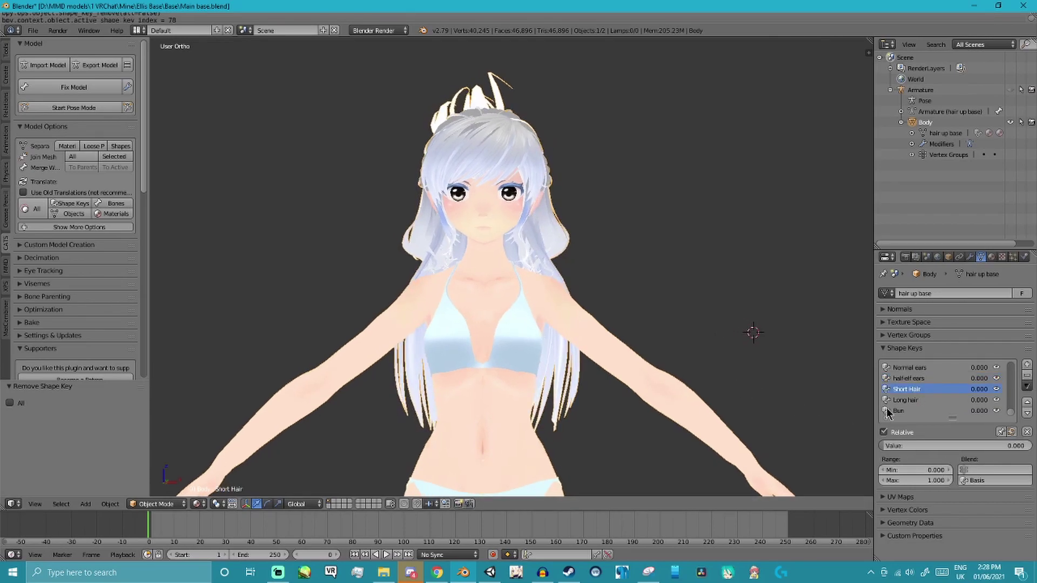
Clear all shape key values, then preview the Short Hair and Bun shape keys one at a time at 1
click(1026, 432)
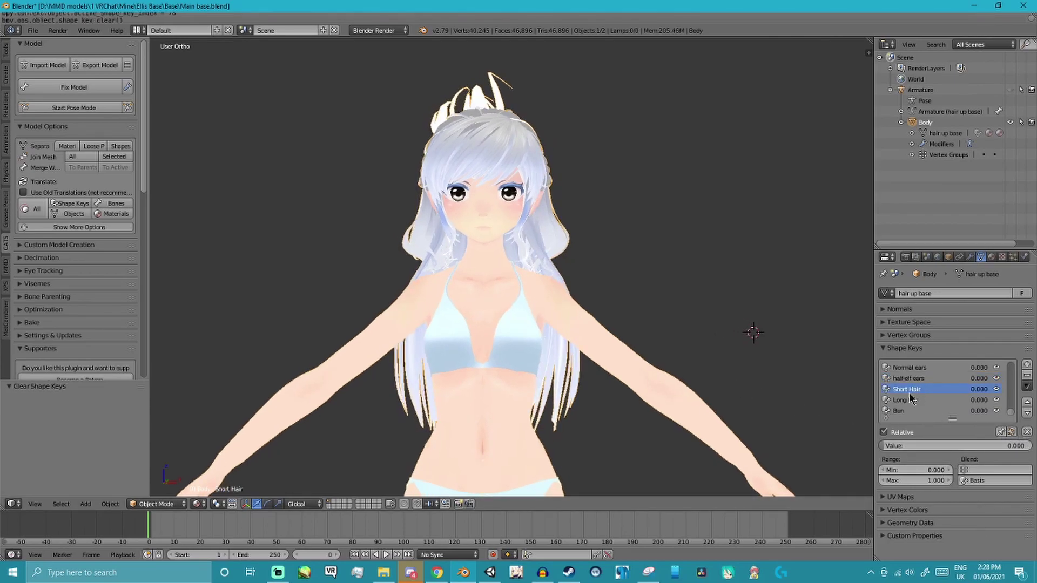
drag(895, 447, 1015, 446)
click(906, 400)
click(906, 410)
middle_drag(658, 373, 626, 381)
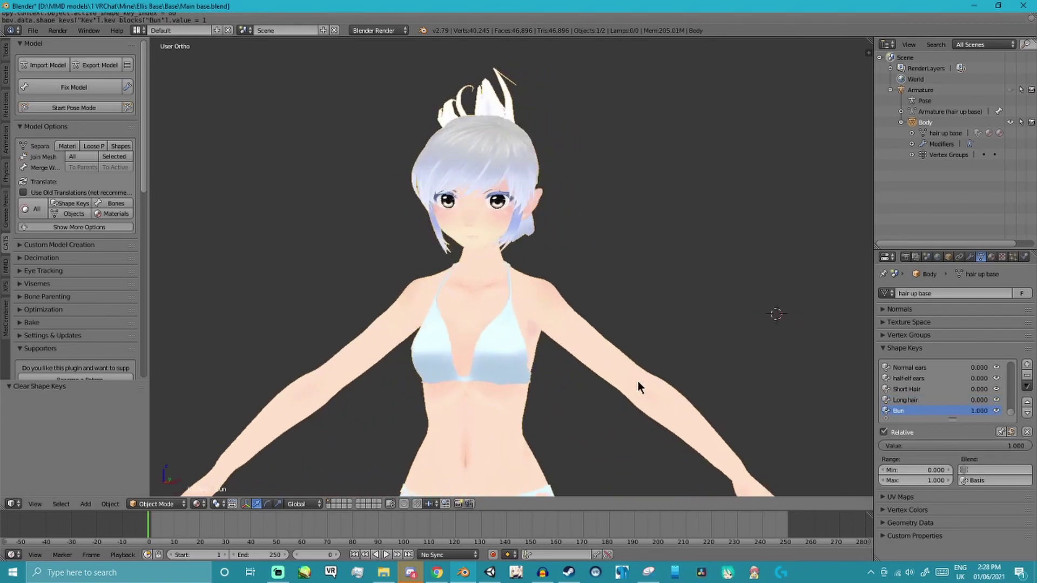
Preview the Long hair shape key at 1 from another angle, then clear all shape key values
click(905, 399)
drag(900, 446, 1016, 447)
middle_drag(670, 385, 707, 388)
drag(990, 445, 884, 445)
click(898, 410)
click(1027, 432)
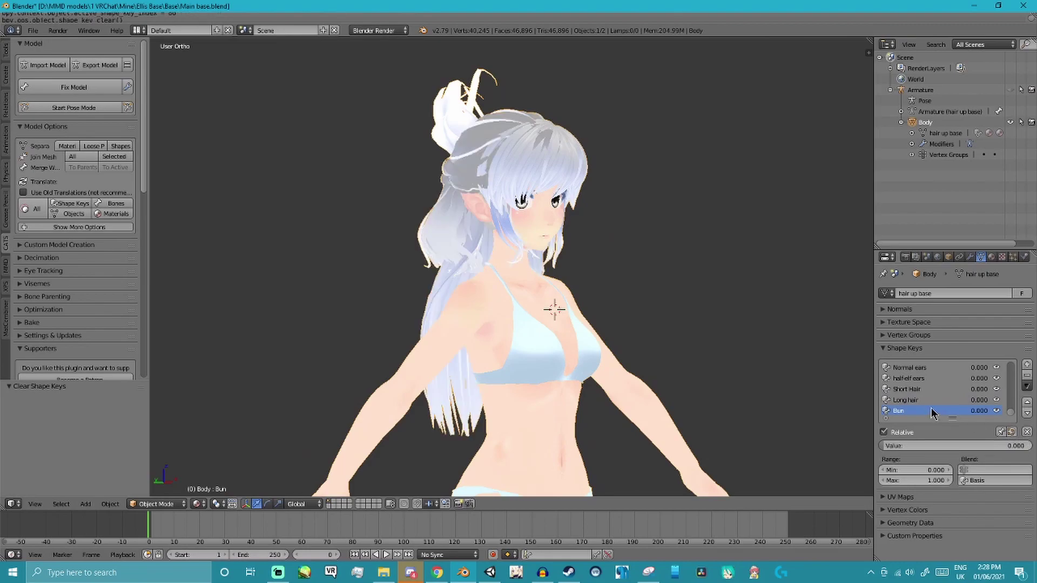
Check the head with Bun and Long hair both at 1 from the side, then clear all shape key values
middle_drag(598, 342, 547, 338)
scroll(548, 339, up, 2)
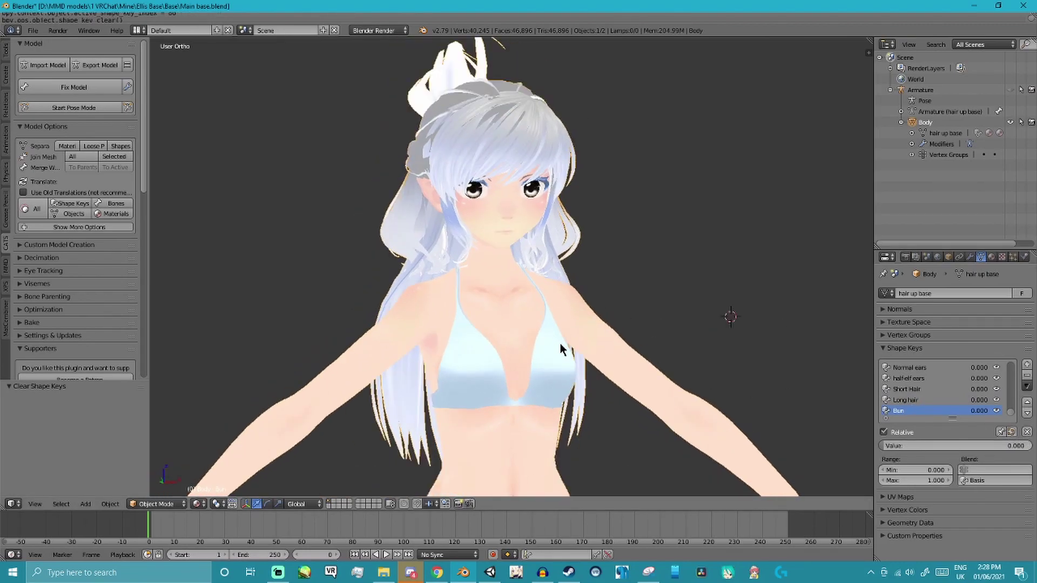
scroll(798, 391, down, 1)
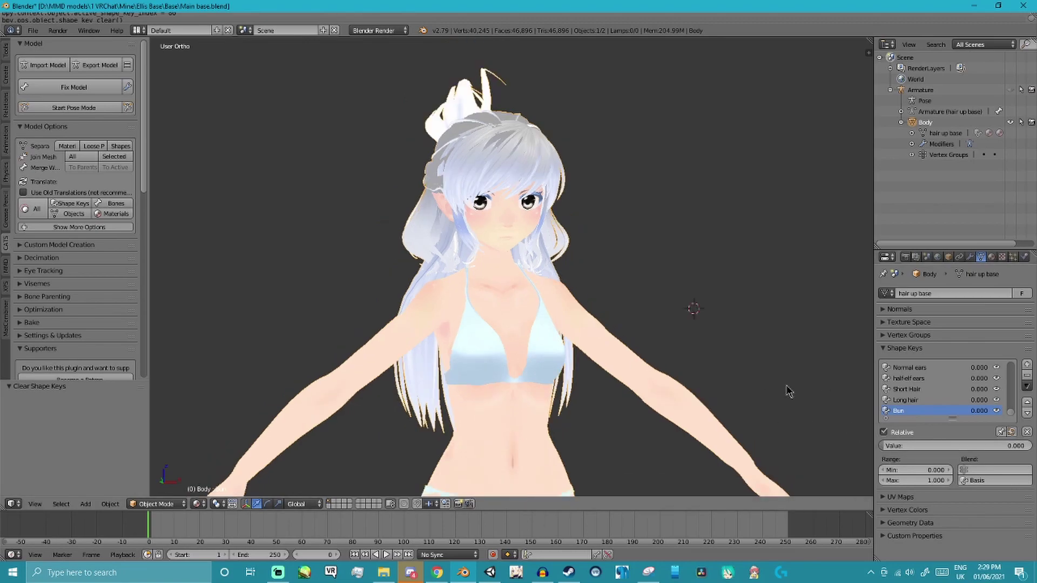
drag(907, 446, 1029, 446)
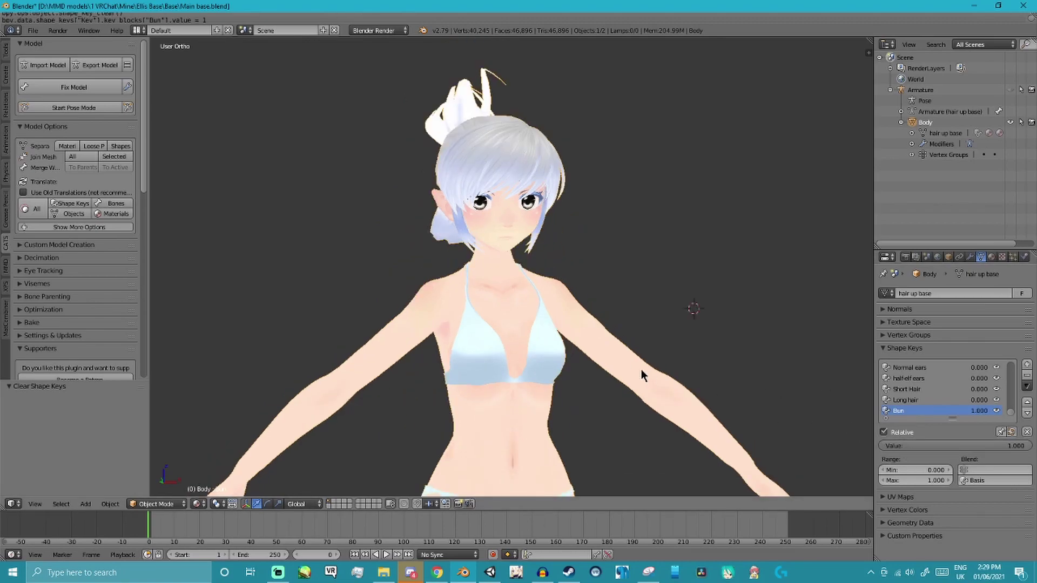
click(910, 400)
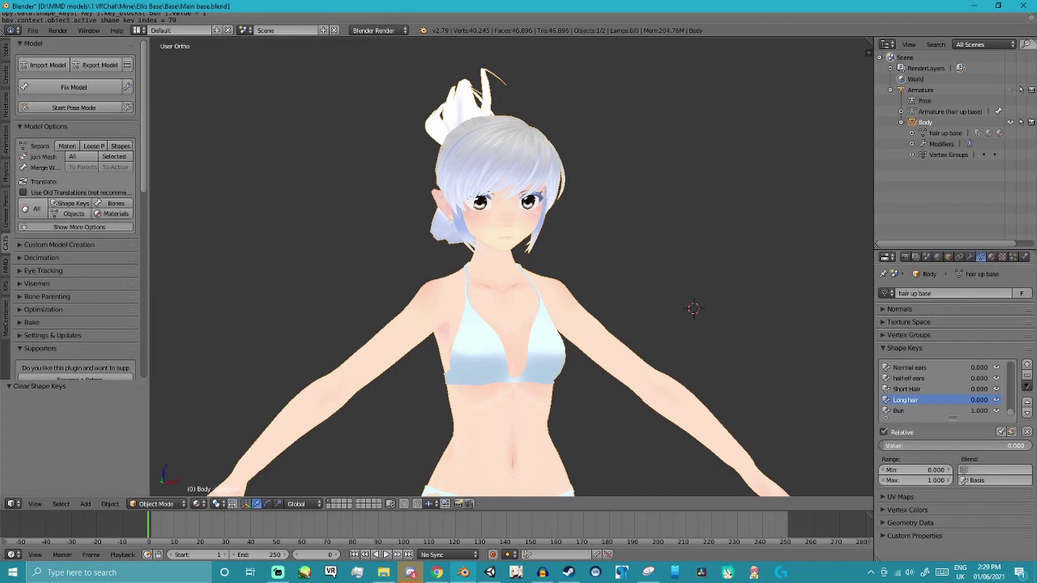
drag(951, 445, 1026, 446)
middle_drag(466, 359, 414, 328)
scroll(526, 358, up, 3)
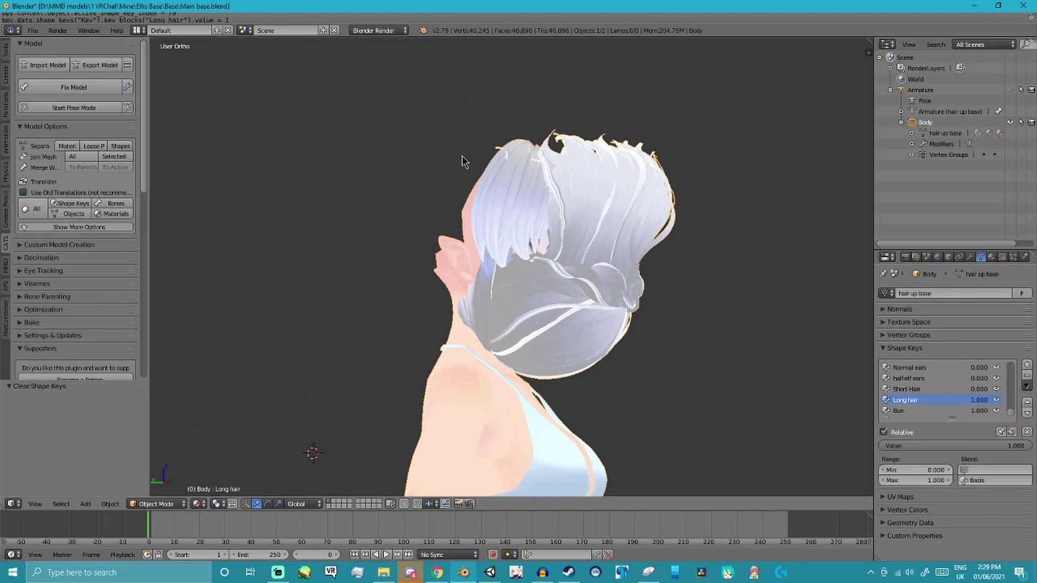
middle_drag(391, 274, 452, 265)
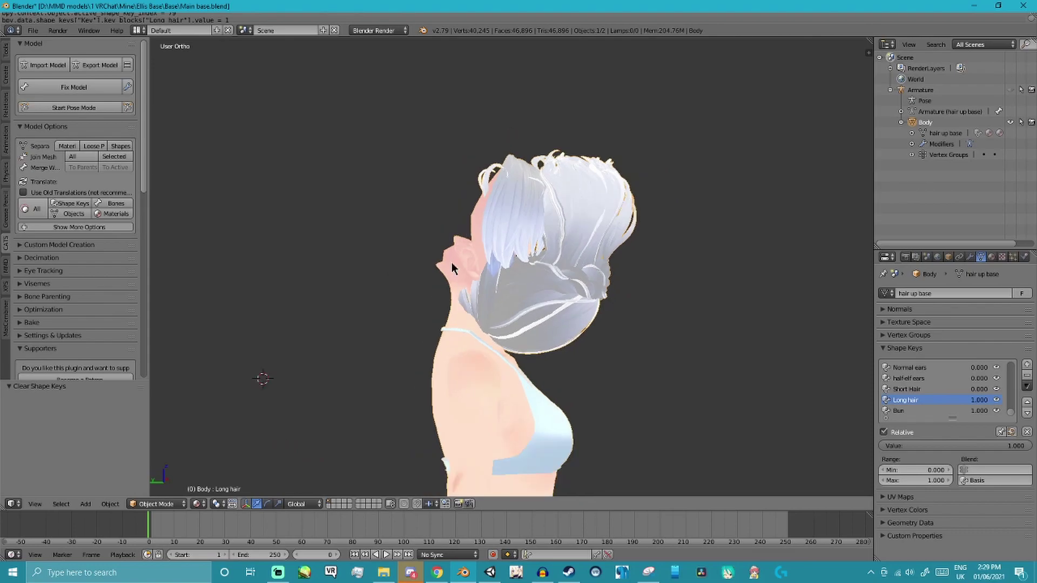
click(1027, 432)
Examine the face and the default combined hair up close from the front in perspective
middle_drag(764, 452, 542, 362)
key(KP_1)
key(KP_3)
key(KP_1)
key(KP_5)
scroll(541, 362, down, 3)
scroll(521, 294, up, 5)
mouse_move(522, 294)
shift+middle_down()
mouse_move(579, 325)
mouse_move(542, 329)
mouse_move(598, 335)
mouse_move(467, 327)
mouse_move(707, 296)
mouse_move(621, 302)
mouse_move(702, 300)
mouse_move(639, 321)
mouse_move(509, 293)
shift+middle_up()
scroll(638, 322, up, 3)
scroll(509, 293, up, 4)
shift+middle_drag(562, 224, 550, 307)
scroll(538, 303, up, 2)
scroll(578, 346, down, 1)
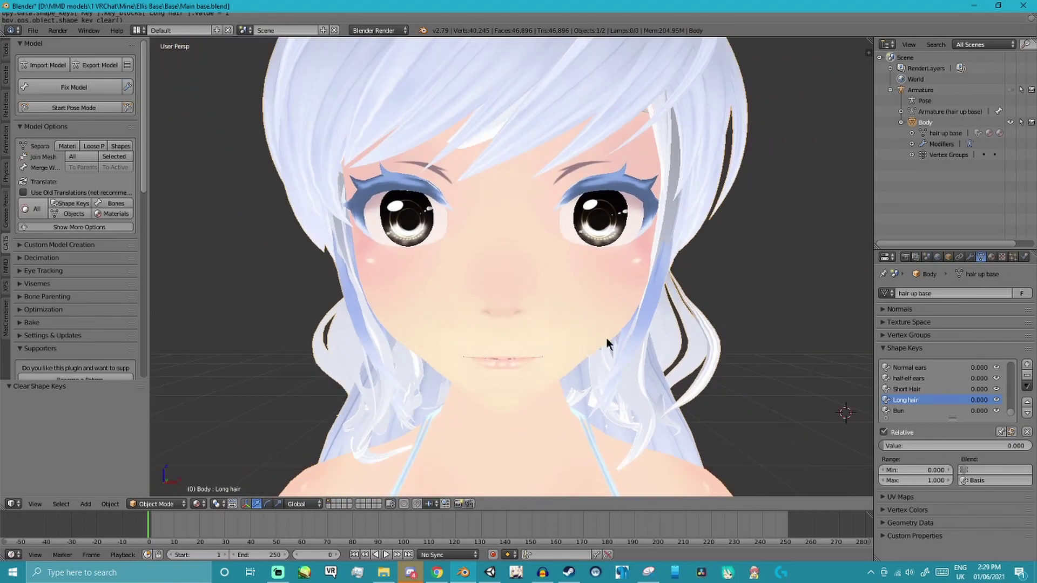
Examine how the combined hair frames the head and shoulders in the orthographic front view
scroll(582, 334, down, 6)
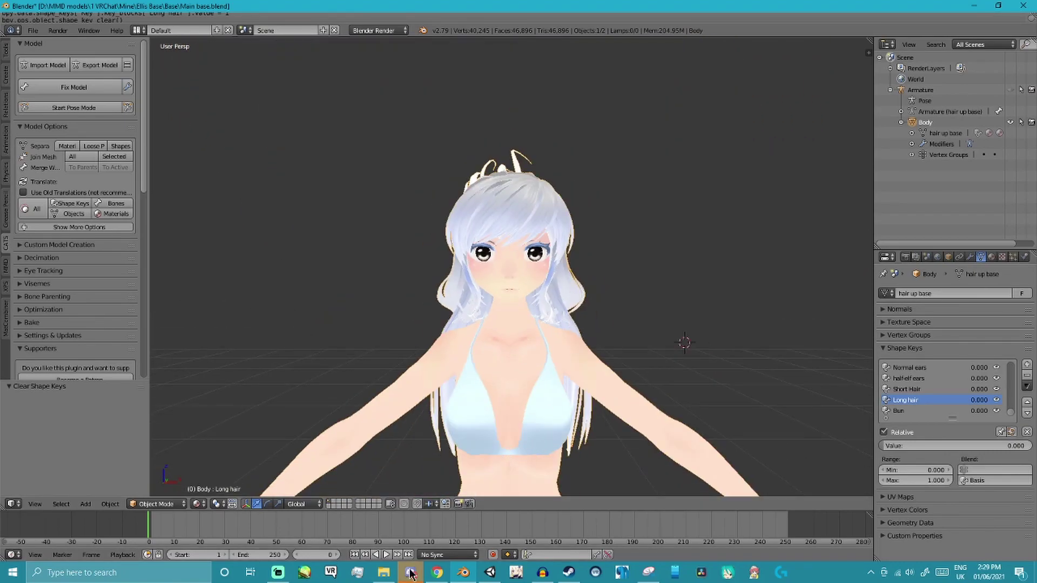
scroll(497, 357, down, 3)
key(KP_3)
key(KP_1)
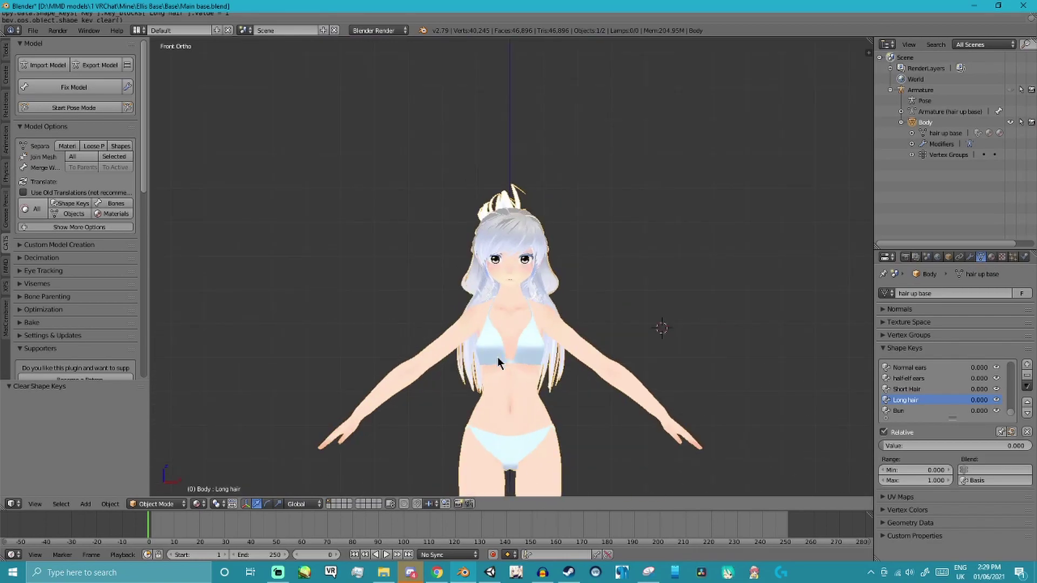
scroll(498, 358, up, 6)
scroll(491, 249, up, 3)
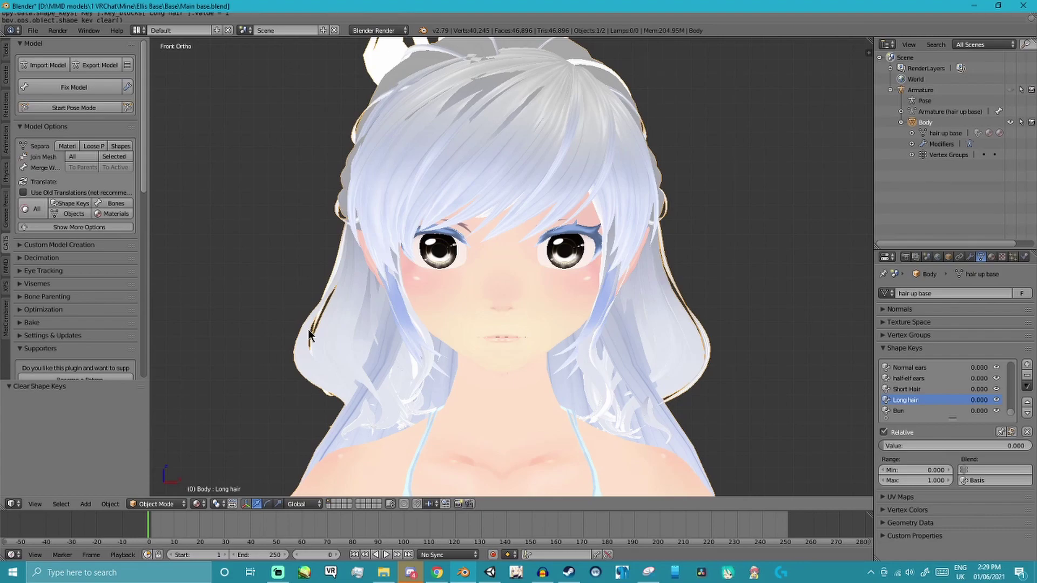
scroll(352, 313, down, 2)
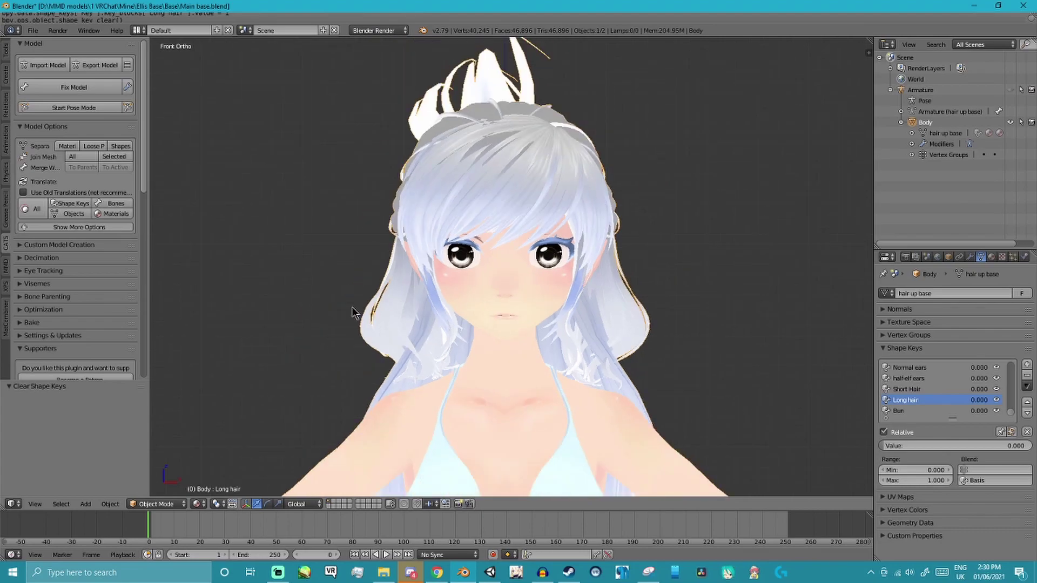
scroll(351, 256, up, 2)
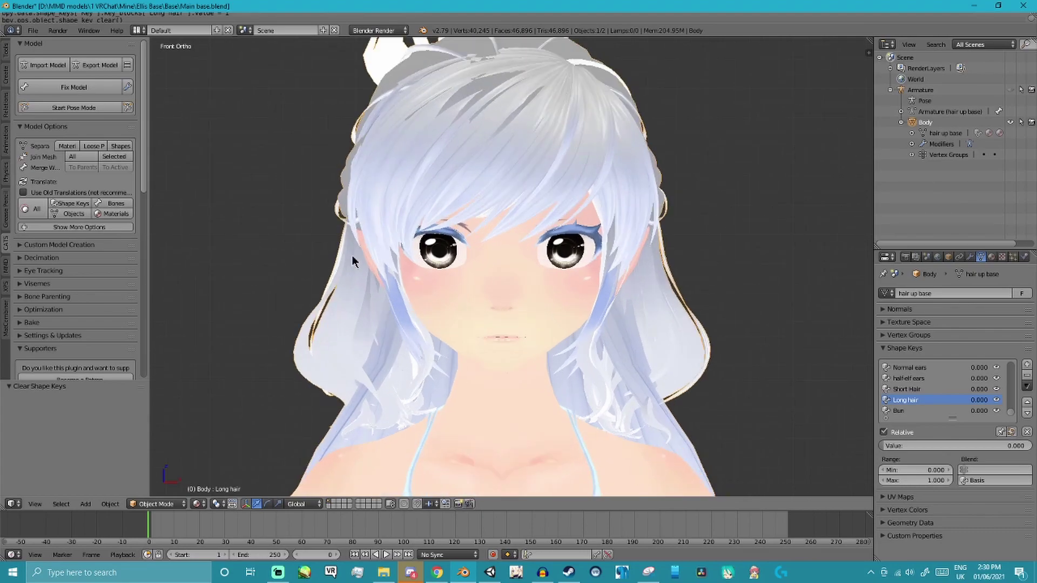